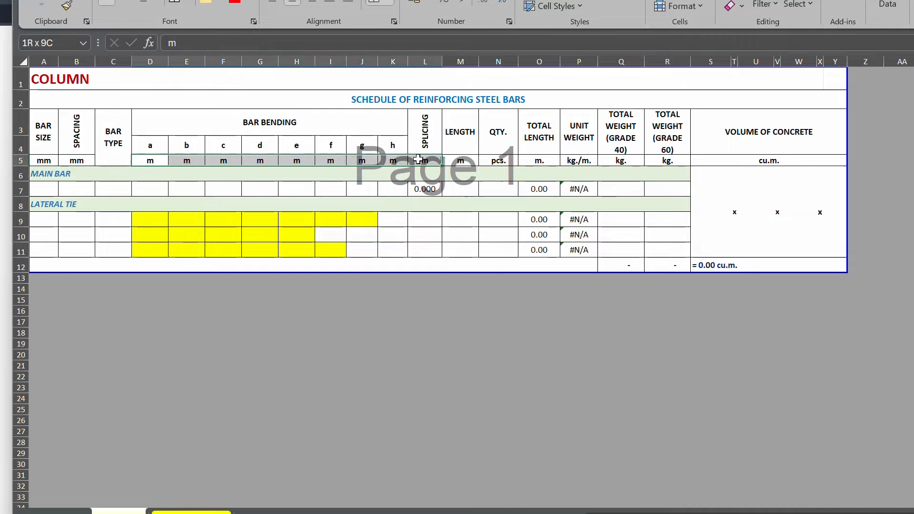
Step: Review the column schedule template's unit row and its MAIN BAR and LATERAL TIE sections
drag(355, 161, 355, 161)
click(45, 161)
click(71, 160)
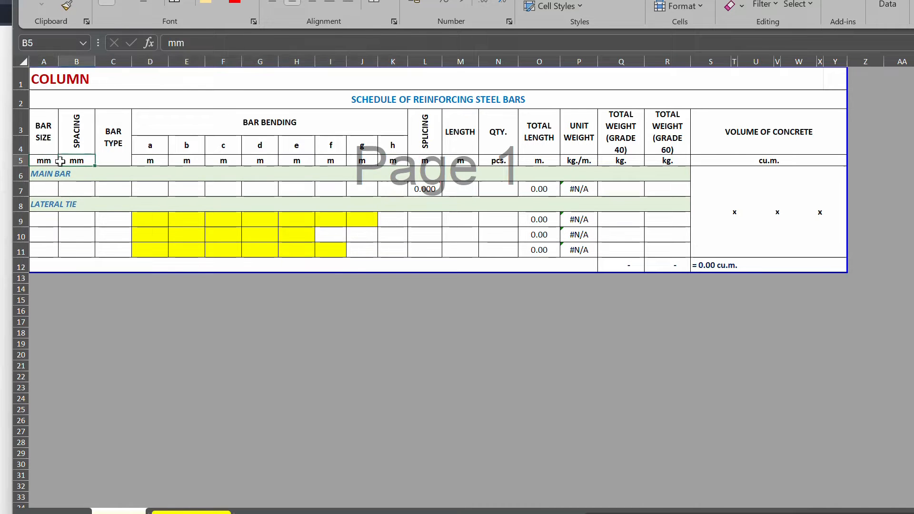
click(54, 161)
click(73, 161)
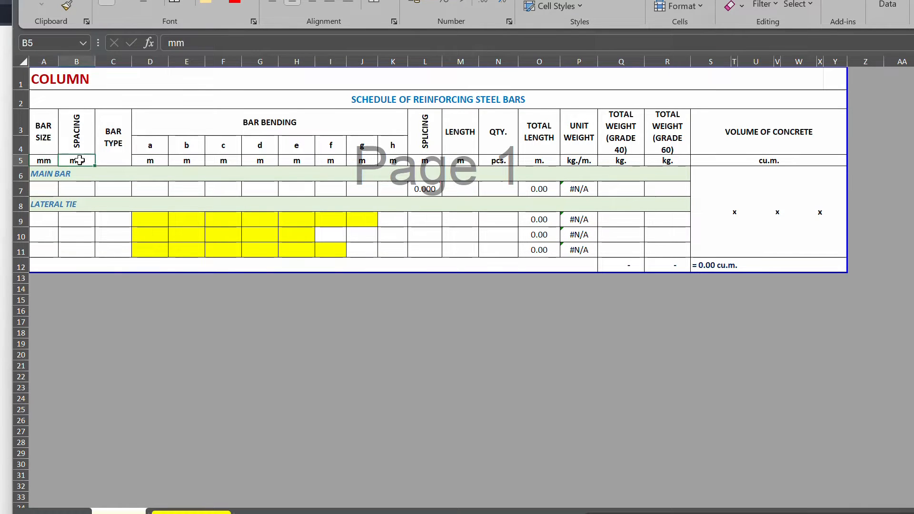
click(157, 159)
click(257, 160)
click(332, 163)
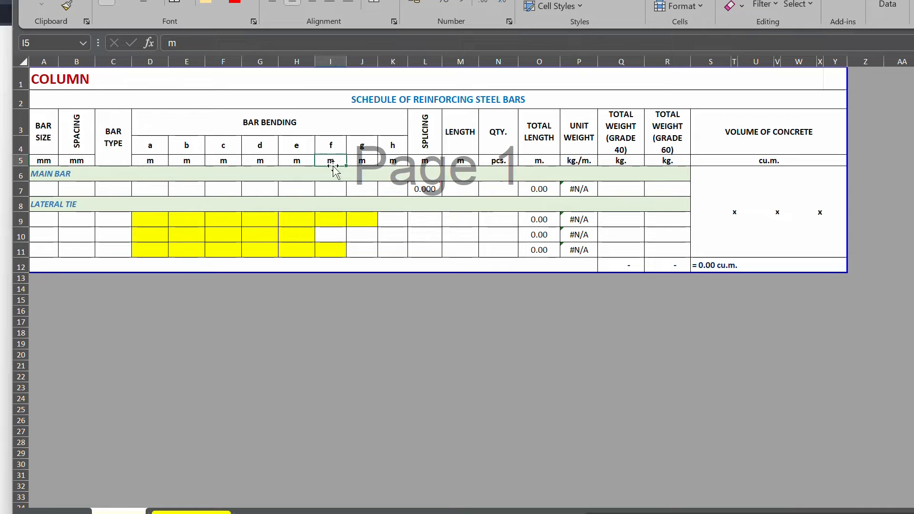
click(46, 174)
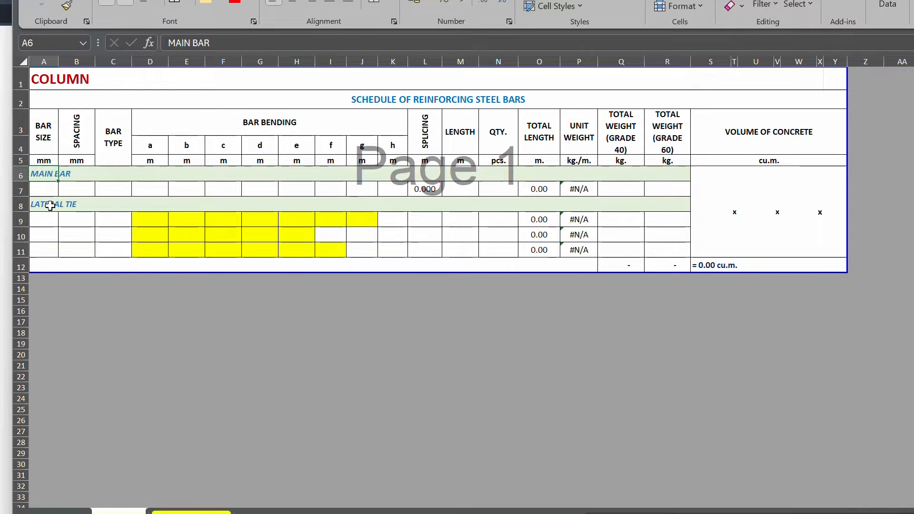
click(54, 85)
click(53, 175)
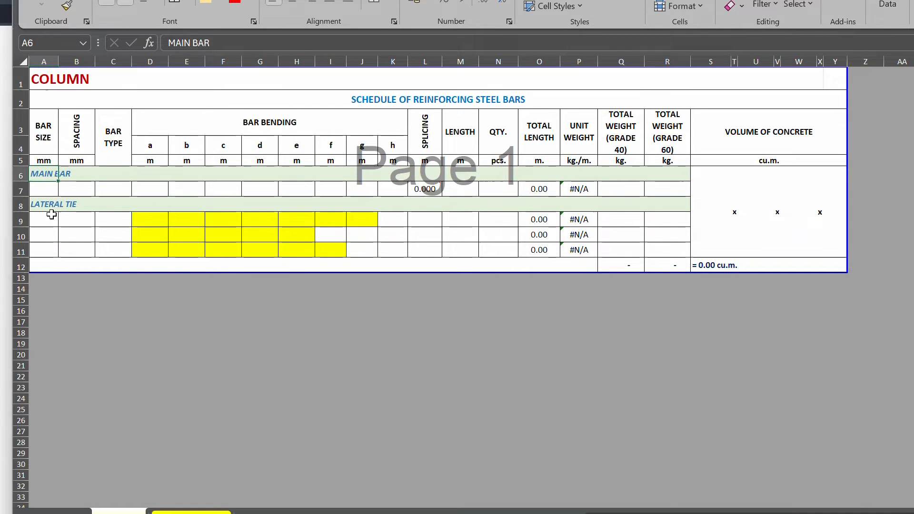
click(53, 205)
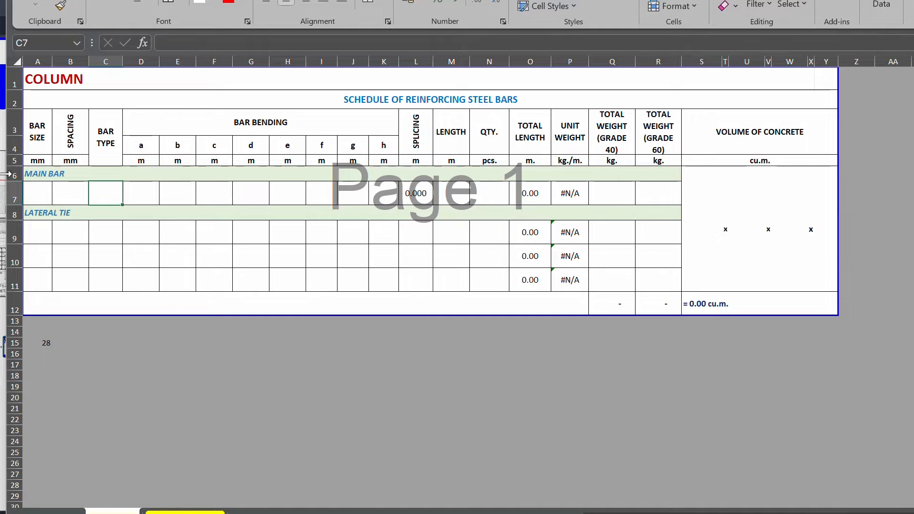
Step: Move the spreadsheet aside, switch to the AutoCAD drawing and examine the F1-C1 and F2-C2 column locations across the foundation plan
drag(7, 174, 521, 177)
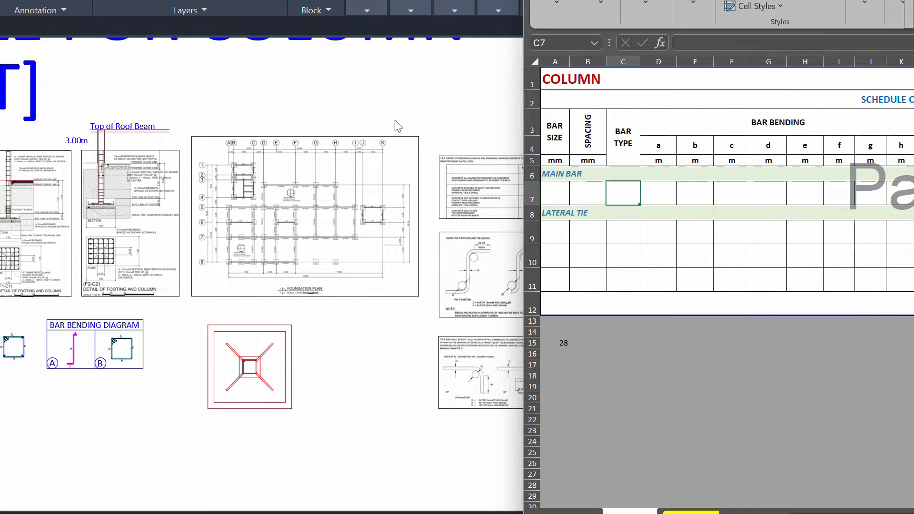
click(281, 118)
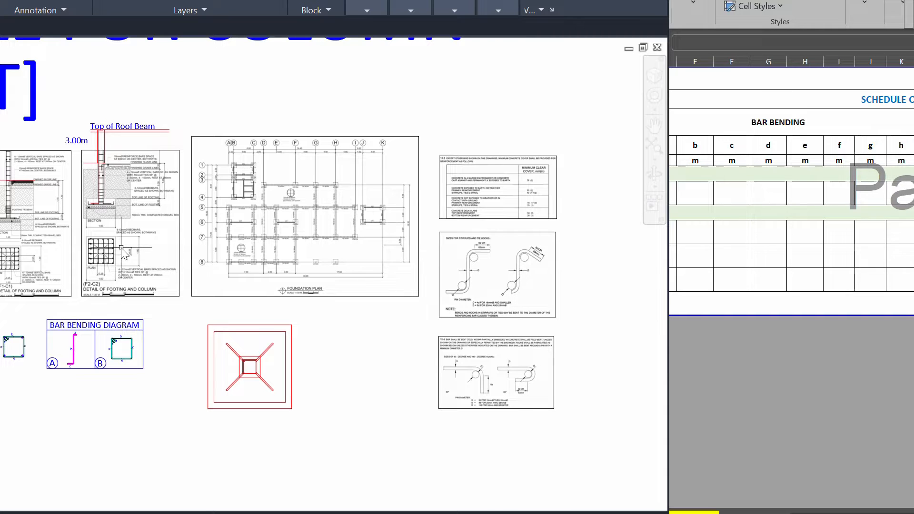
scroll(281, 200, up, 3)
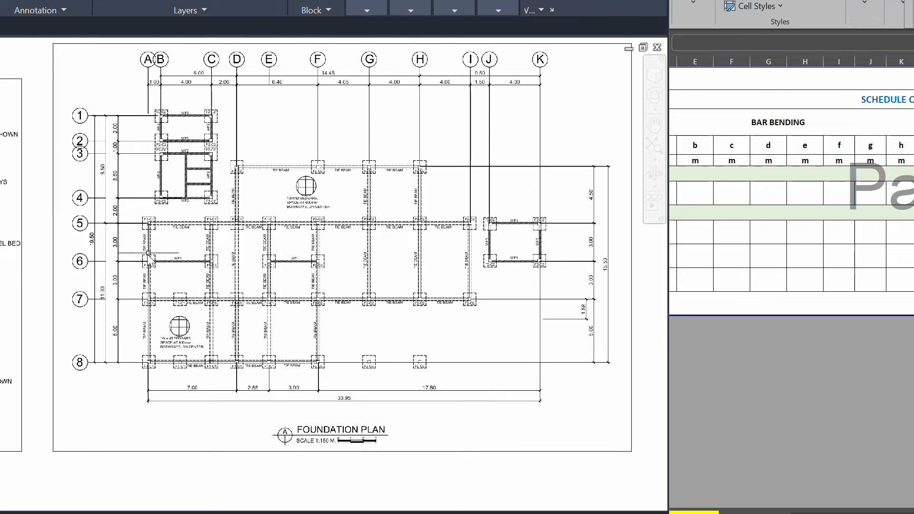
scroll(147, 254, up, 3)
scroll(148, 255, up, 2)
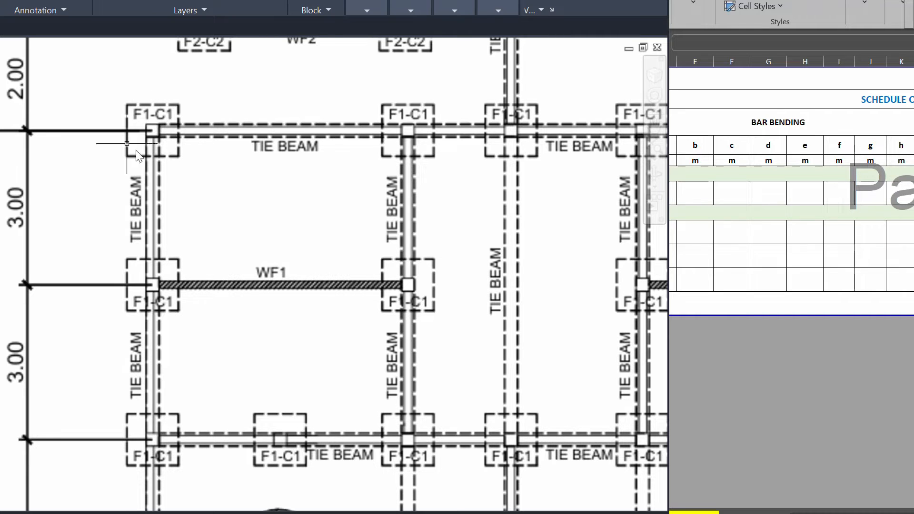
scroll(120, 127, down, 2)
drag(551, 313, 362, 301)
scroll(523, 324, up, 2)
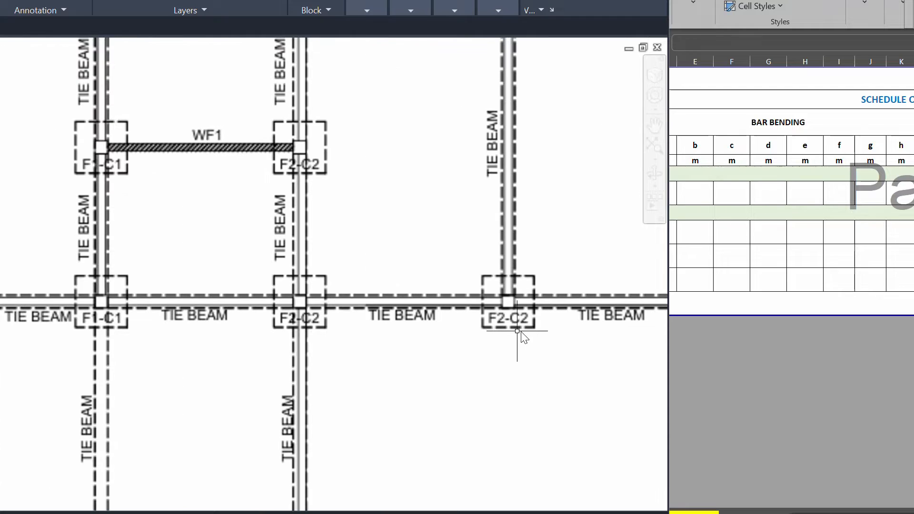
scroll(477, 380, down, 2)
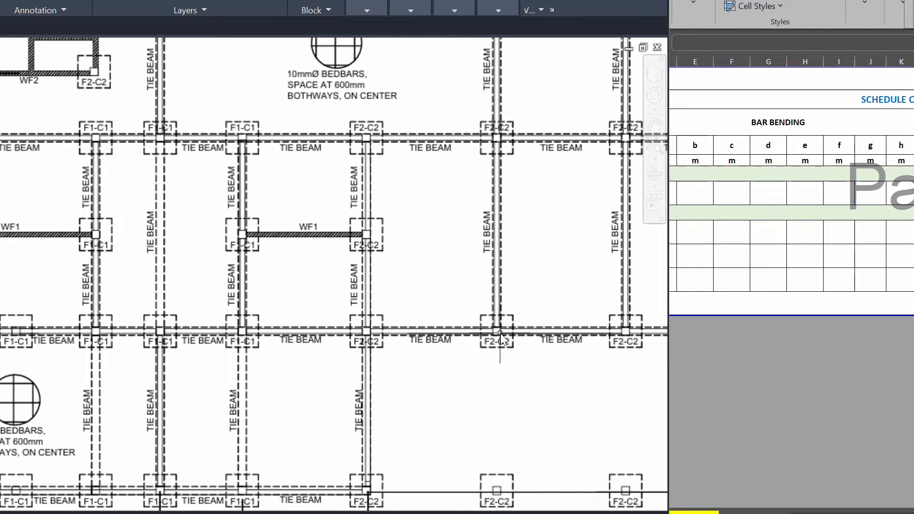
scroll(82, 245, down, 2)
scroll(159, 260, down, 2)
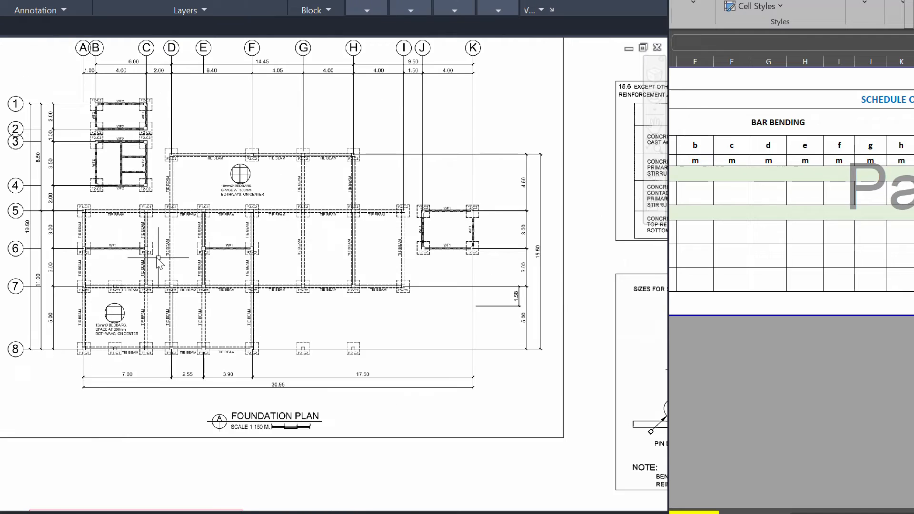
scroll(156, 256, up, 2)
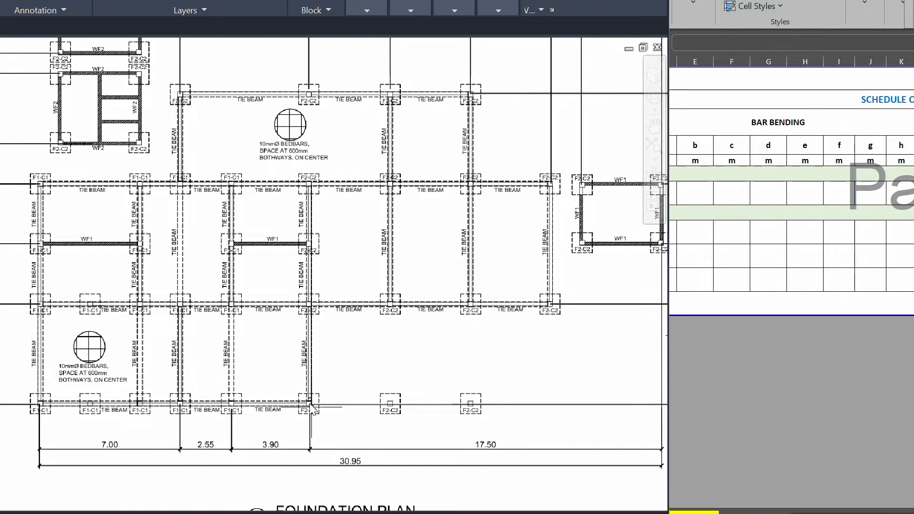
drag(310, 405, 154, 447)
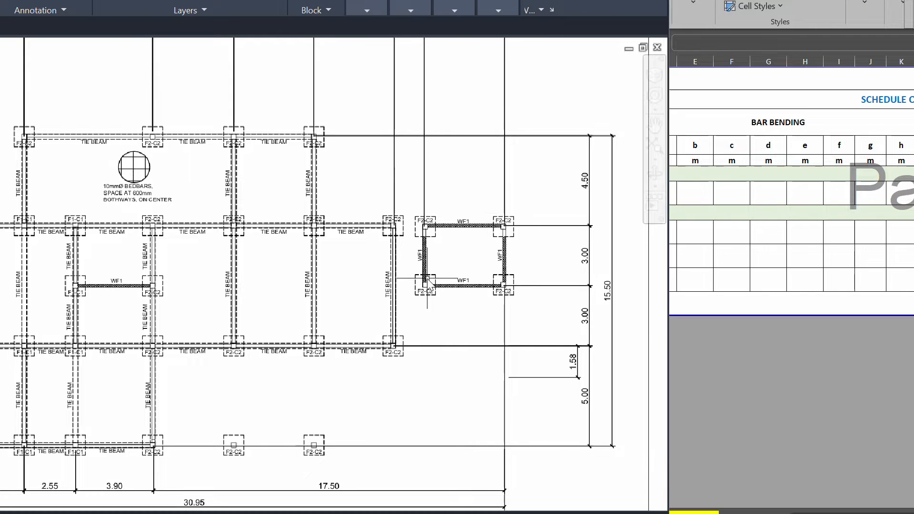
mouse_move(86, 143)
mouse_down()
mouse_move(430, 242)
mouse_move(493, 290)
mouse_up()
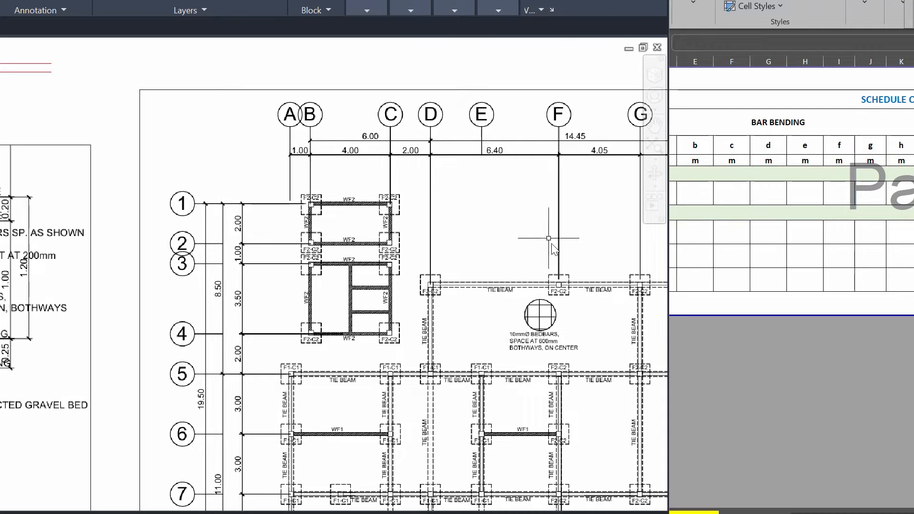
Step: Switch to the Excel spreadsheet and enter 28 in cell A15 below the column schedule
click(730, 350)
click(563, 342)
text(28)
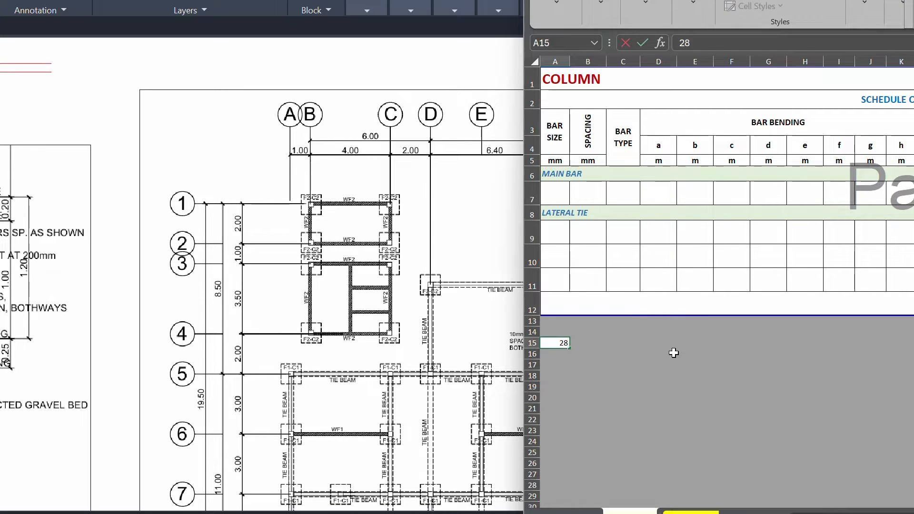
key(Return)
key(Up)
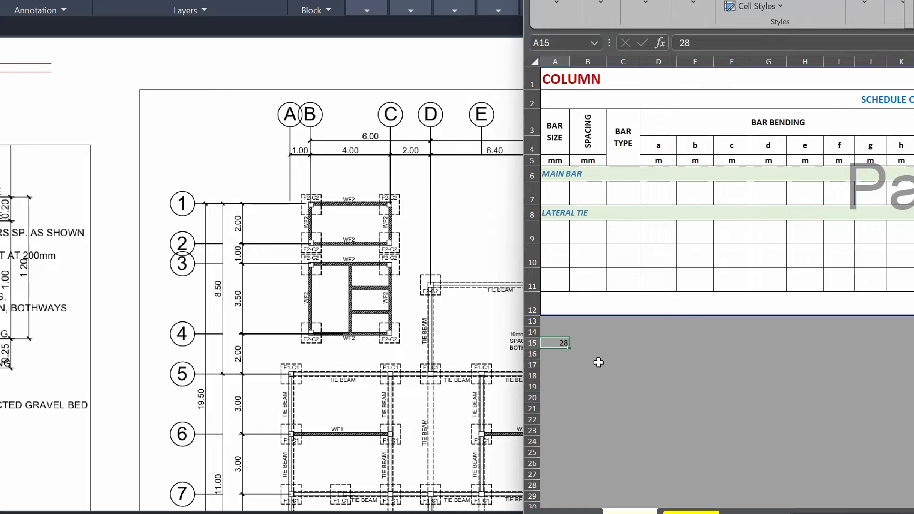
click(627, 375)
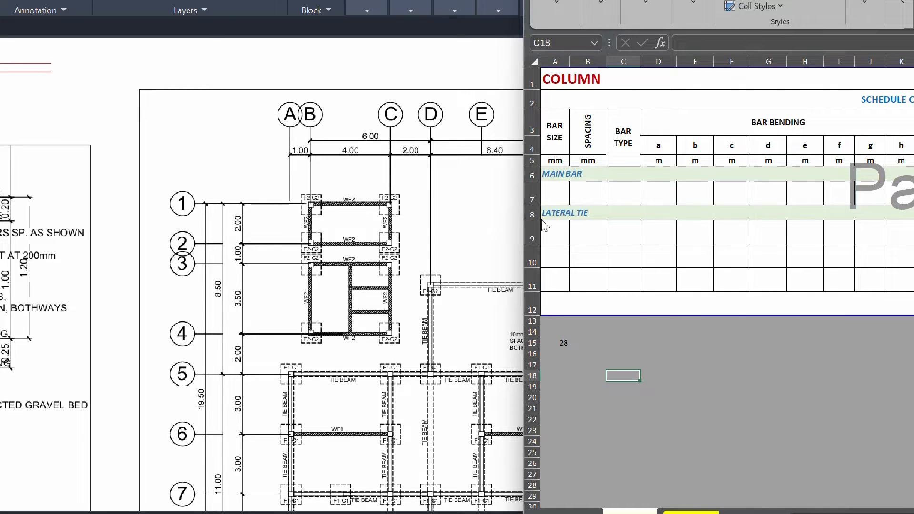
click(775, 232)
click(746, 105)
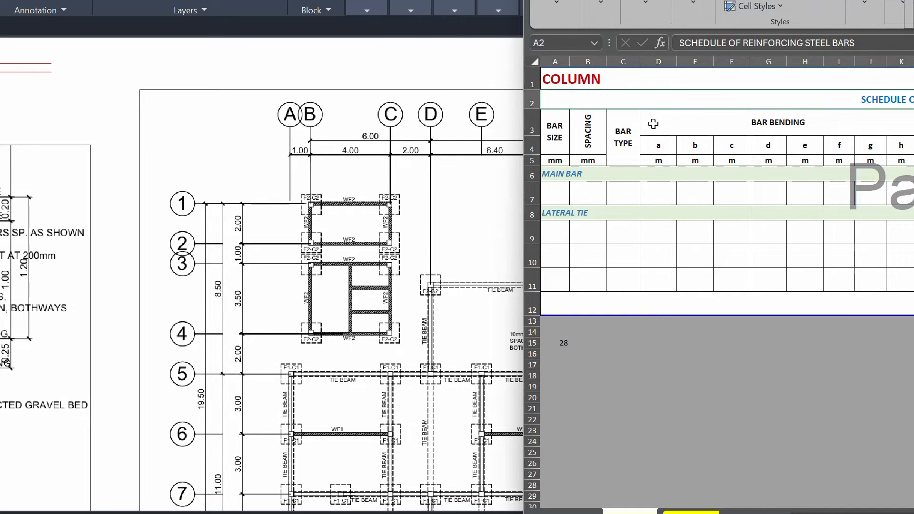
click(637, 278)
click(619, 198)
click(638, 270)
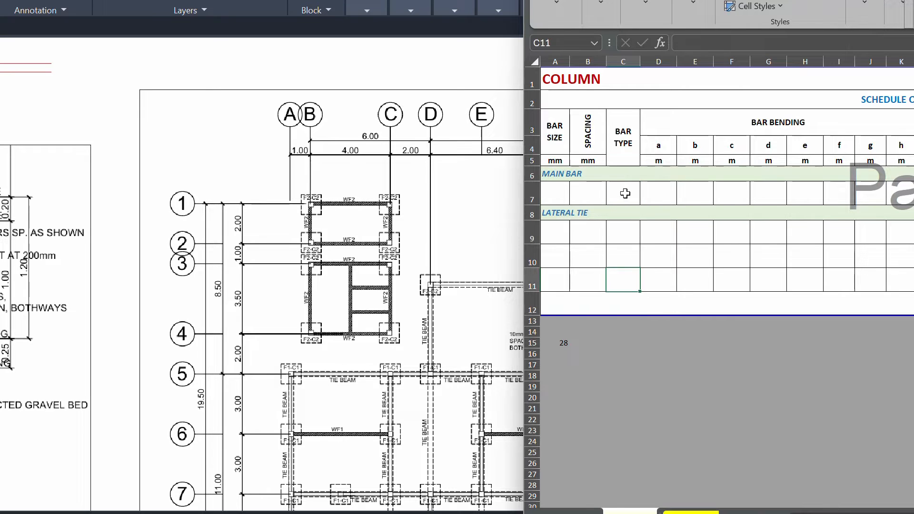
click(625, 190)
click(629, 259)
click(628, 200)
click(628, 257)
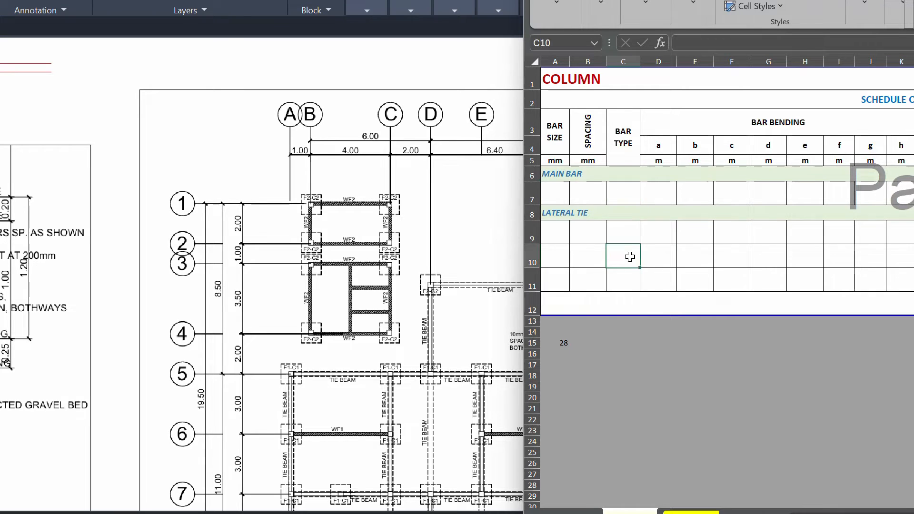
Step: Switch to AutoCAD and examine the F2-C2 footing and column detail for the vertical bar and tie sizes and the tie spacing
click(401, 238)
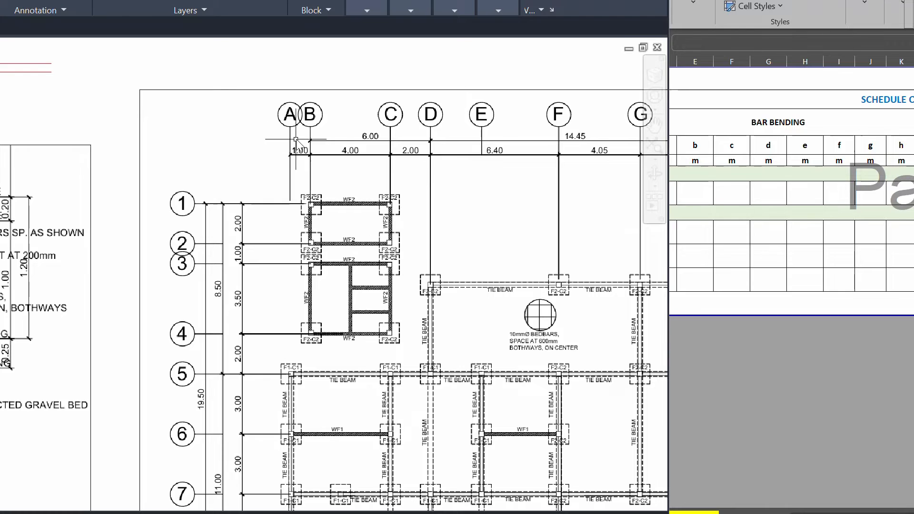
scroll(307, 128, down, 4)
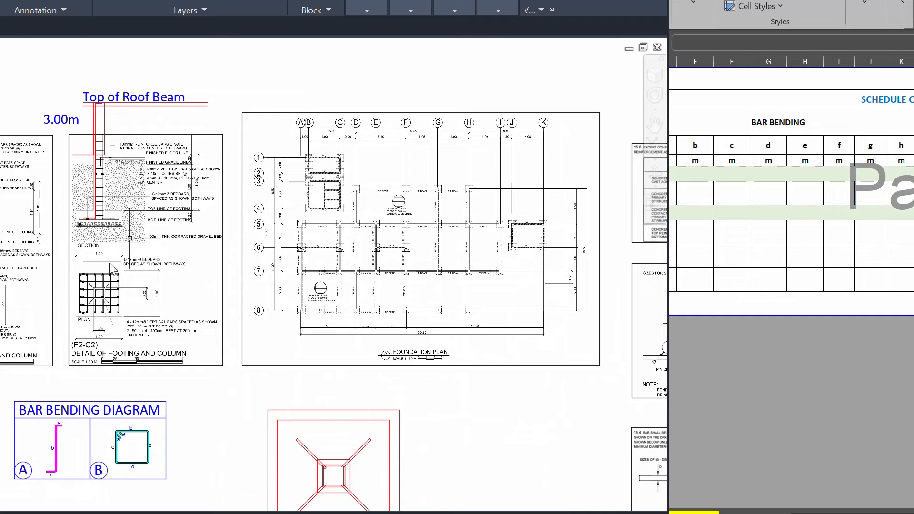
scroll(93, 308, up, 4)
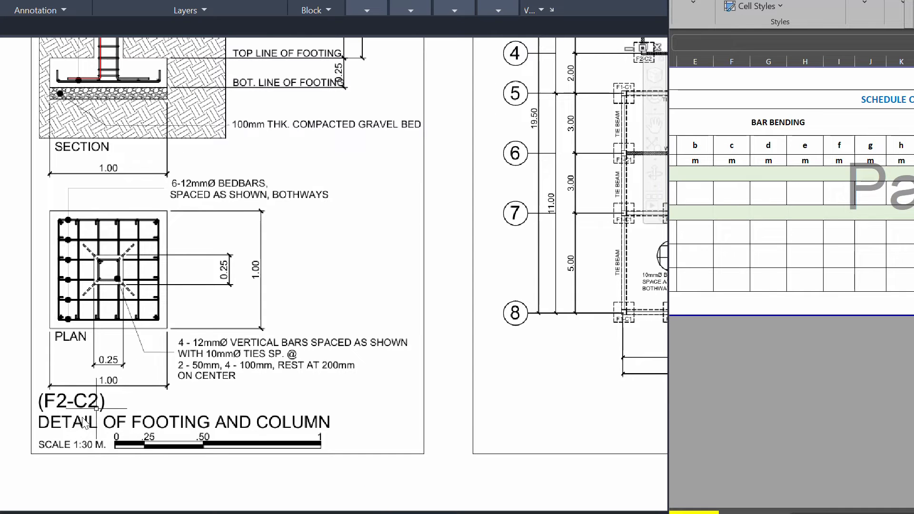
scroll(236, 309, down, 4)
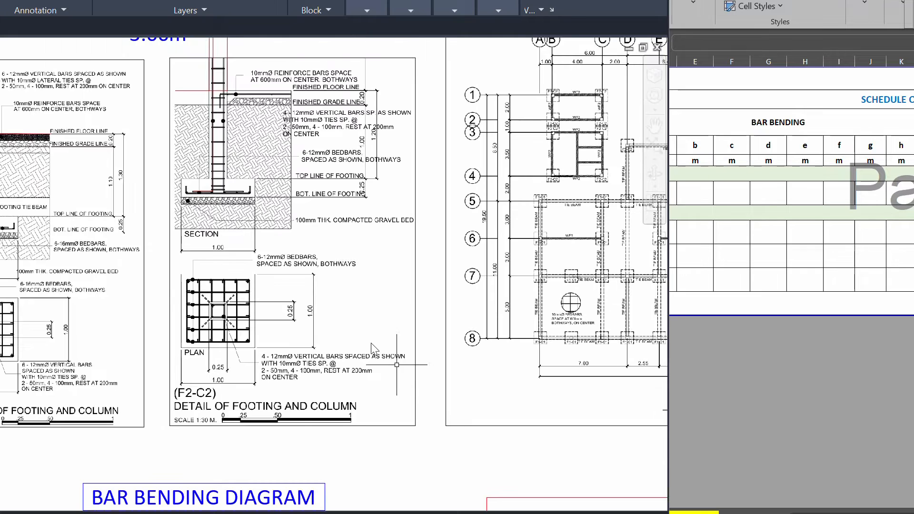
scroll(177, 205, up, 3)
scroll(178, 203, up, 3)
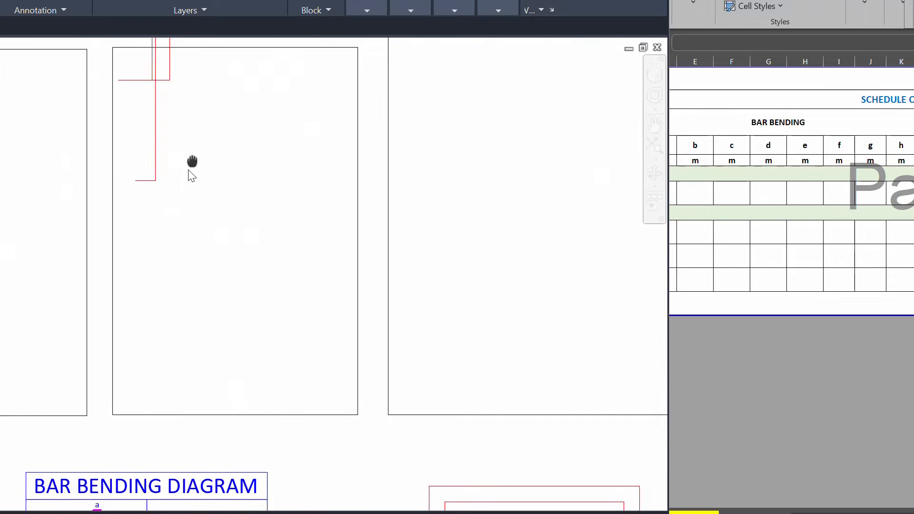
scroll(190, 170, down, 3)
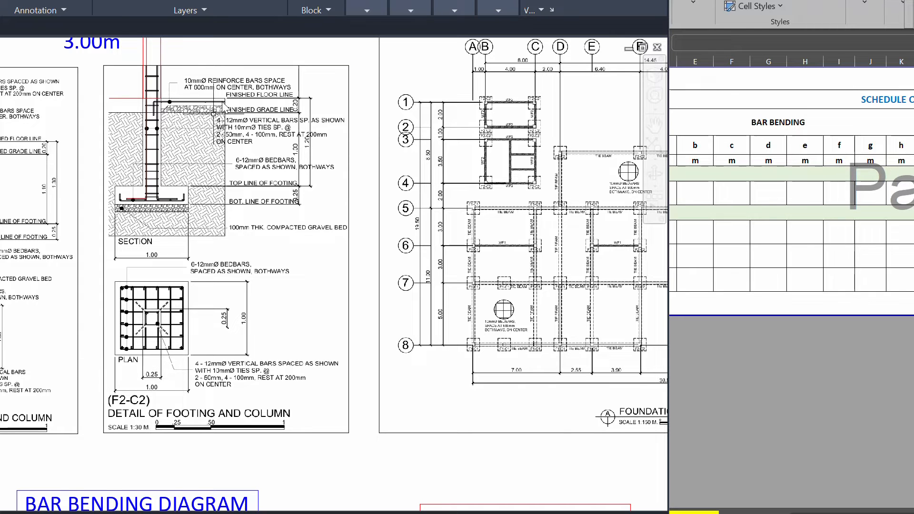
scroll(233, 124, up, 2)
scroll(238, 205, up, 2)
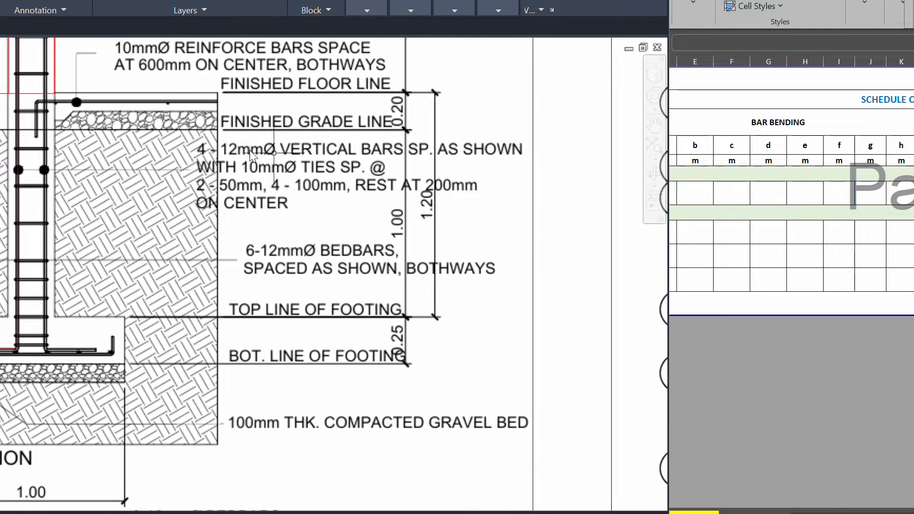
scroll(106, 114, down, 2)
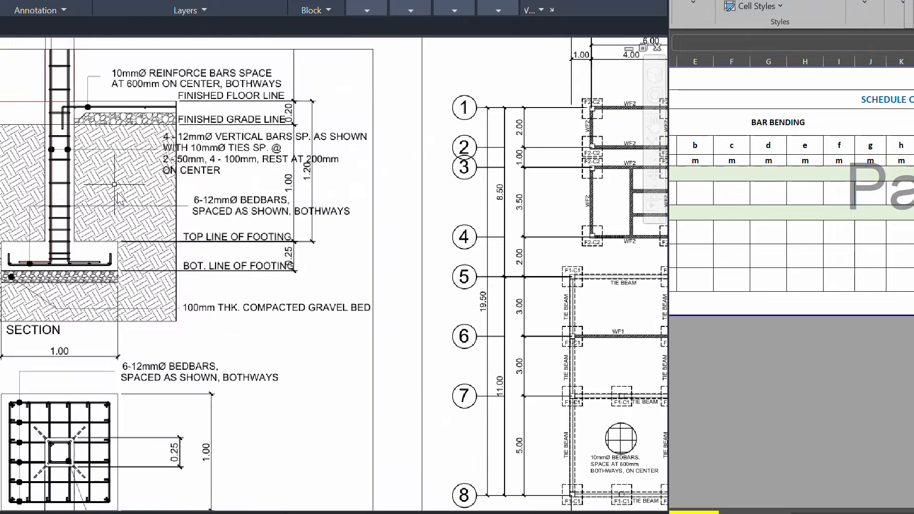
drag(133, 291, 139, 169)
drag(88, 378, 94, 298)
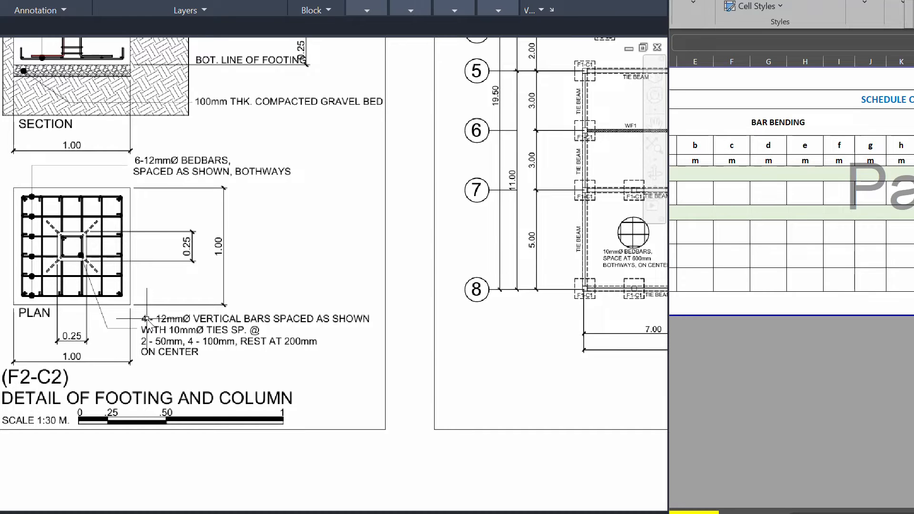
scroll(154, 335, up, 1)
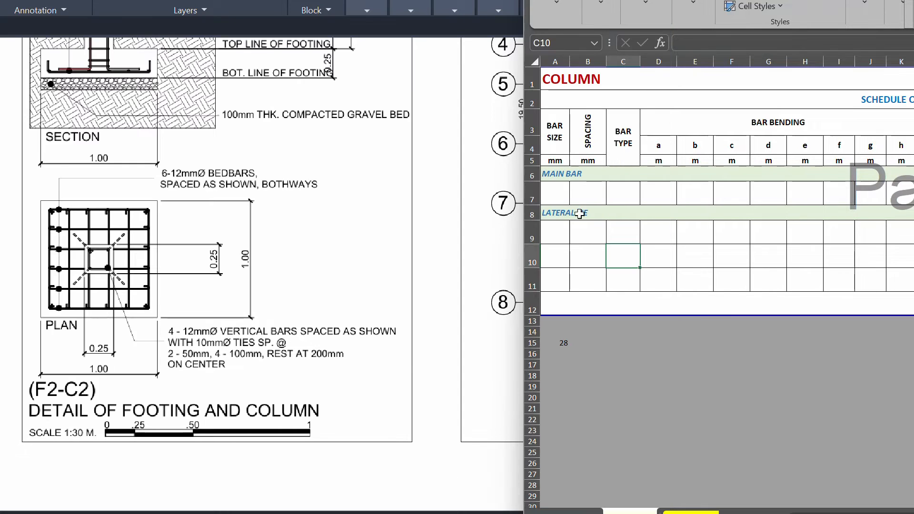
Step: In the Excel schedule, set the bar size to 12 mm for the main bar and 10 mm for the first lateral tie row
click(556, 178)
click(560, 202)
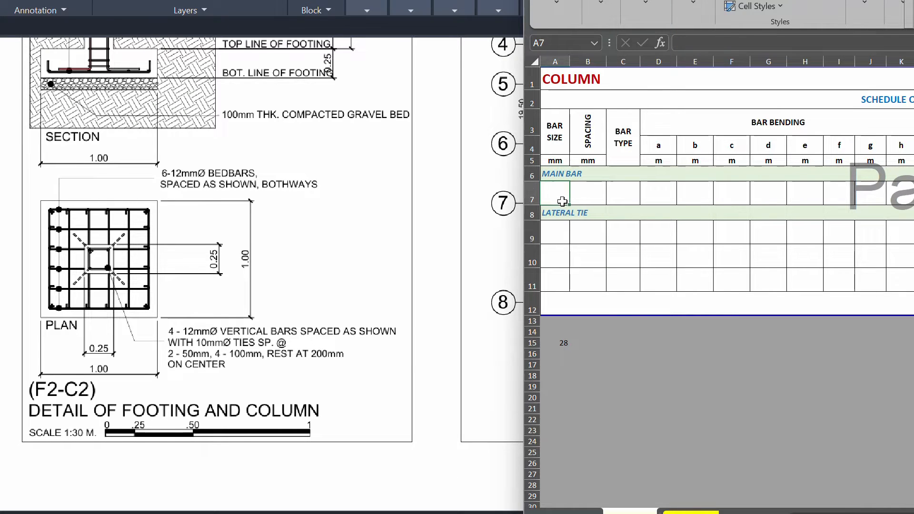
click(556, 133)
click(566, 197)
click(546, 193)
text(12)
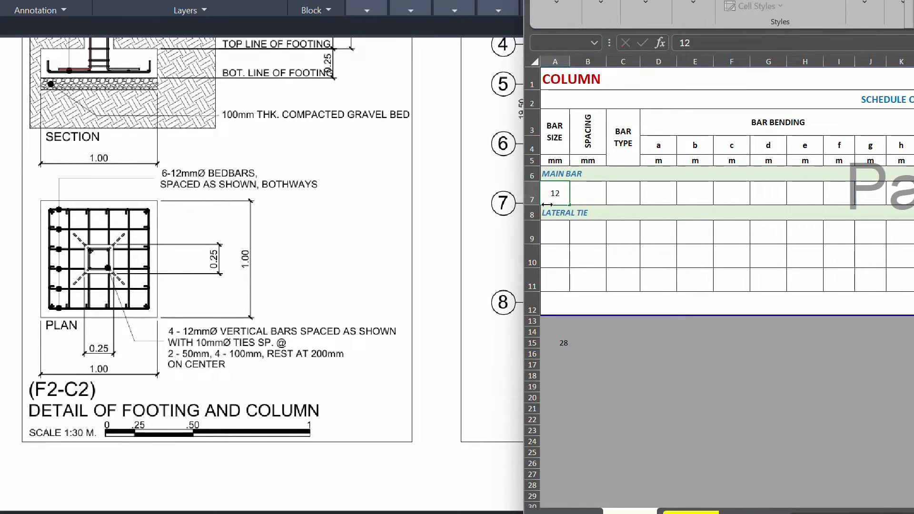
click(568, 241)
text(10)
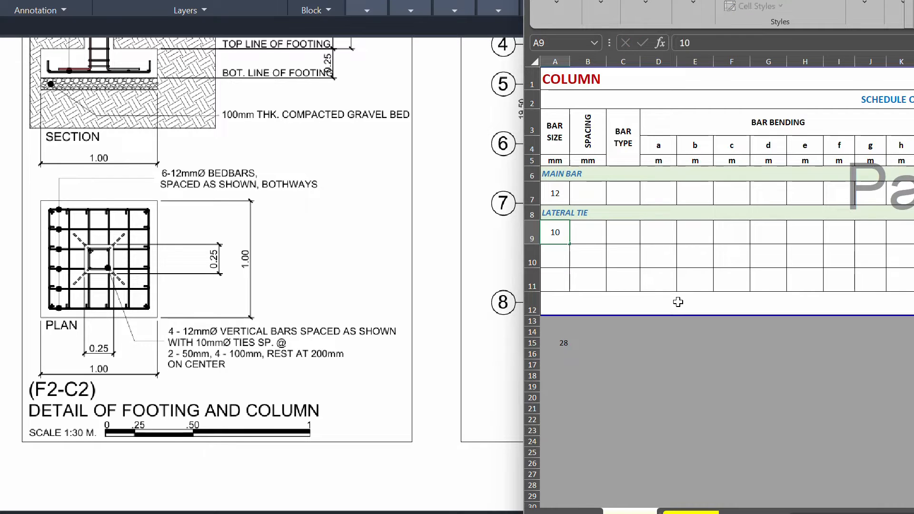
Step: Set the main bar row's spacing to "as shown" in the column schedule
key(Return)
click(590, 195)
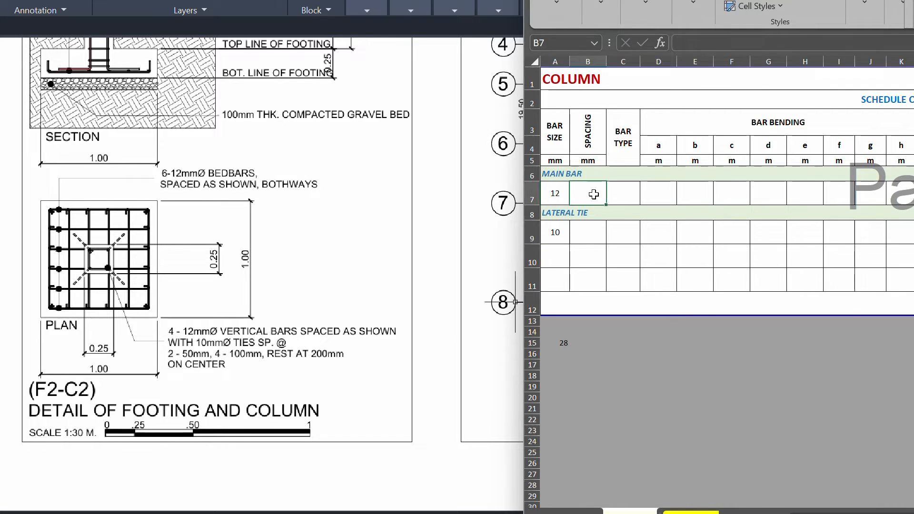
text(as shown)
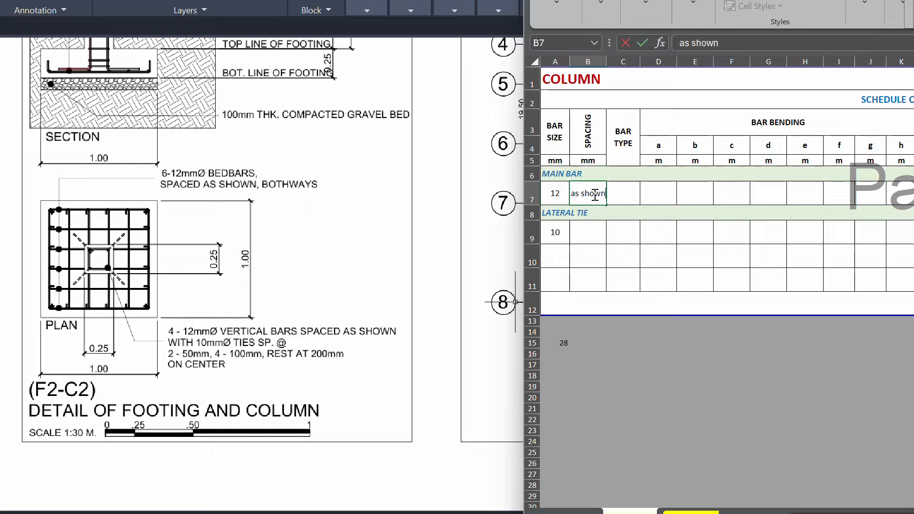
key(ctrl+Return)
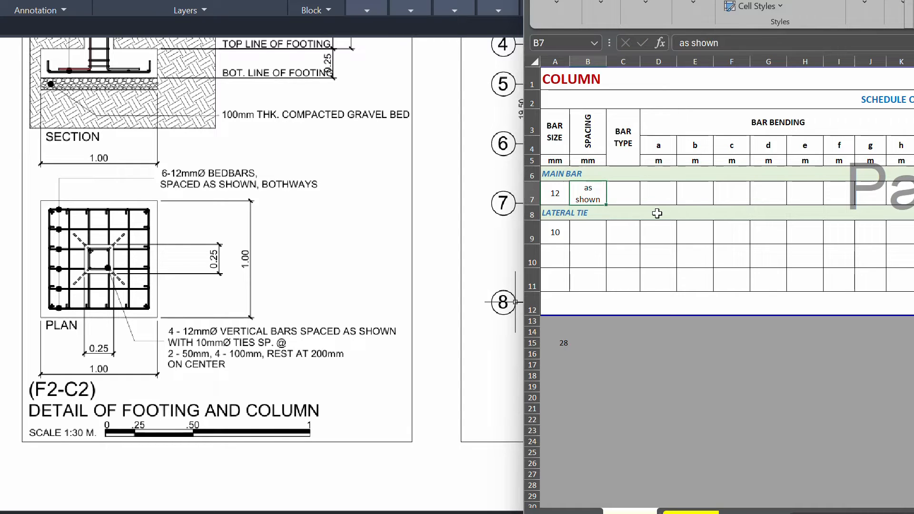
Step: Switch to the AutoCAD drawing and examine the bar bending diagram to identify the bar type for the main bar
click(629, 142)
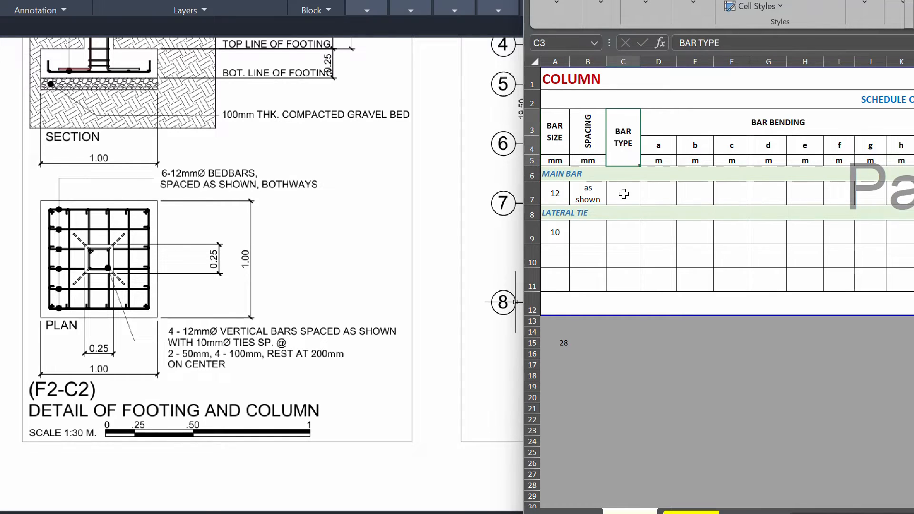
click(621, 196)
click(623, 142)
click(624, 193)
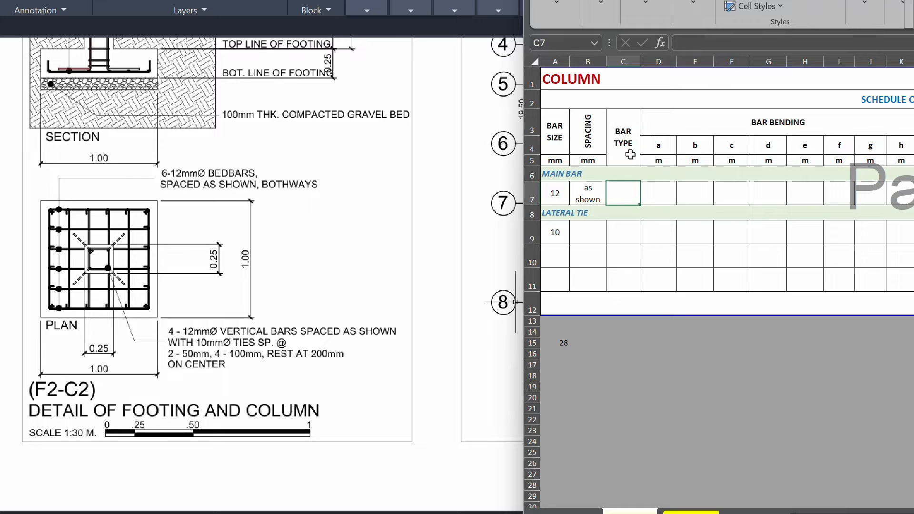
click(629, 142)
click(626, 196)
click(206, 223)
click(181, 236)
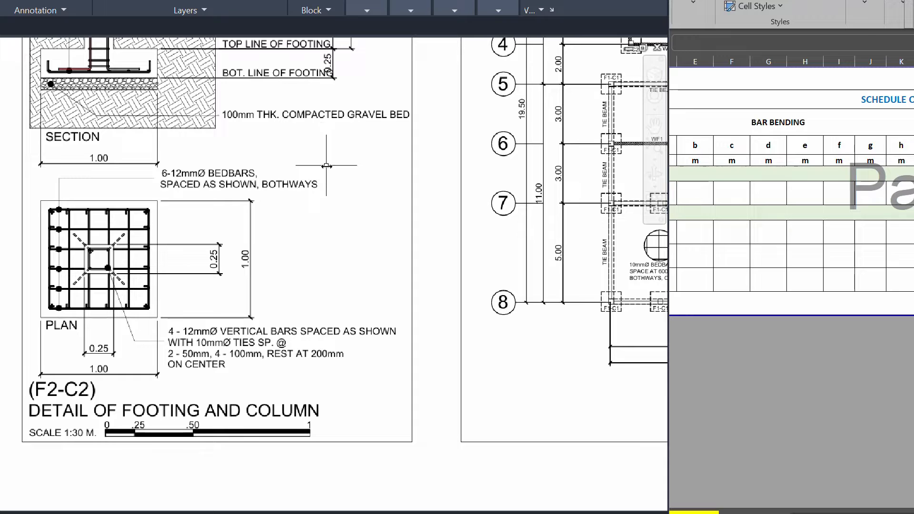
scroll(366, 126, down, 1)
scroll(366, 126, down, 2)
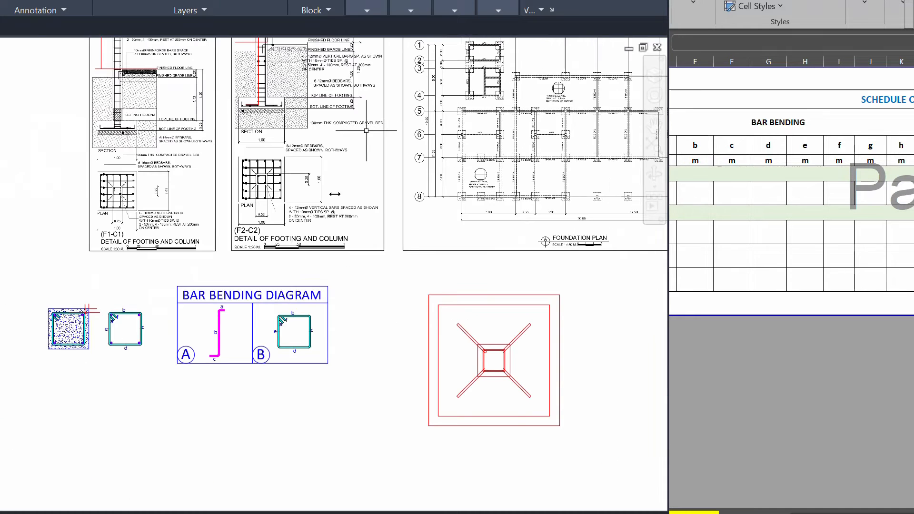
scroll(224, 353, up, 4)
scroll(249, 306, up, 2)
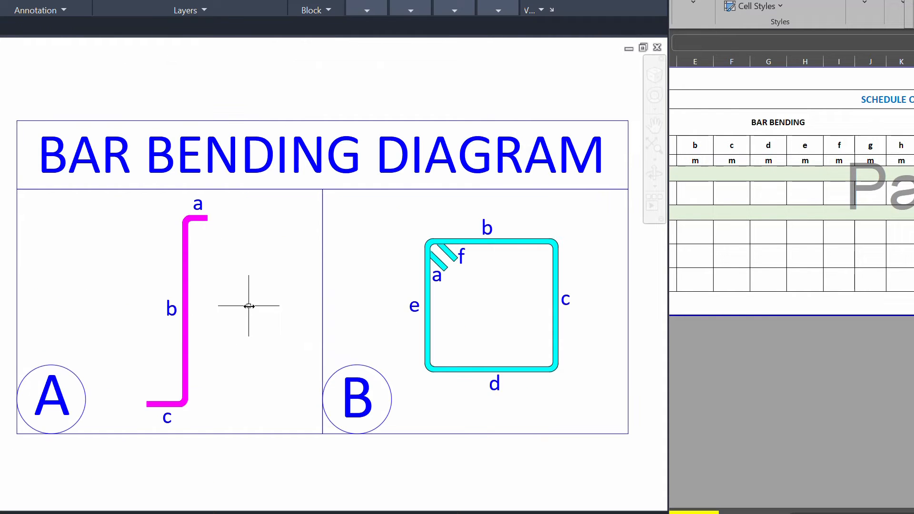
scroll(159, 243, down, 2)
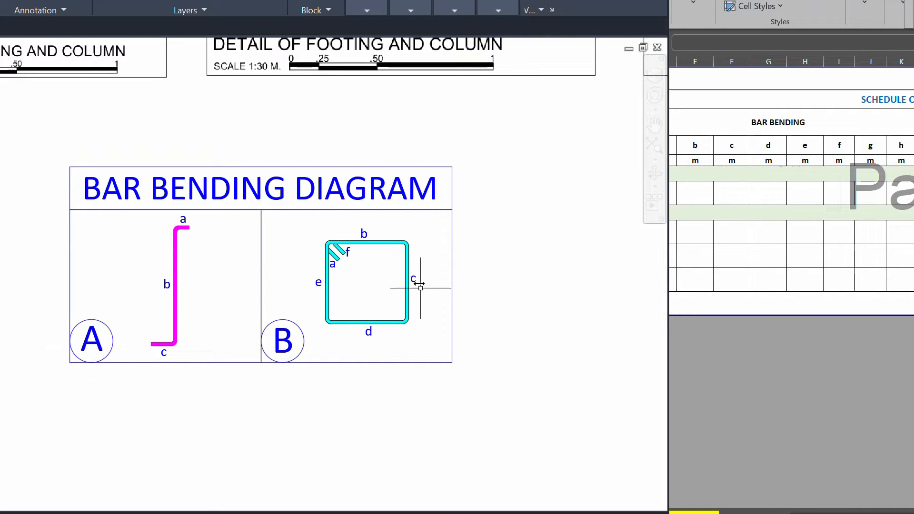
Step: Switch back to the Excel schedule and set the main bar's bar type to A
click(671, 214)
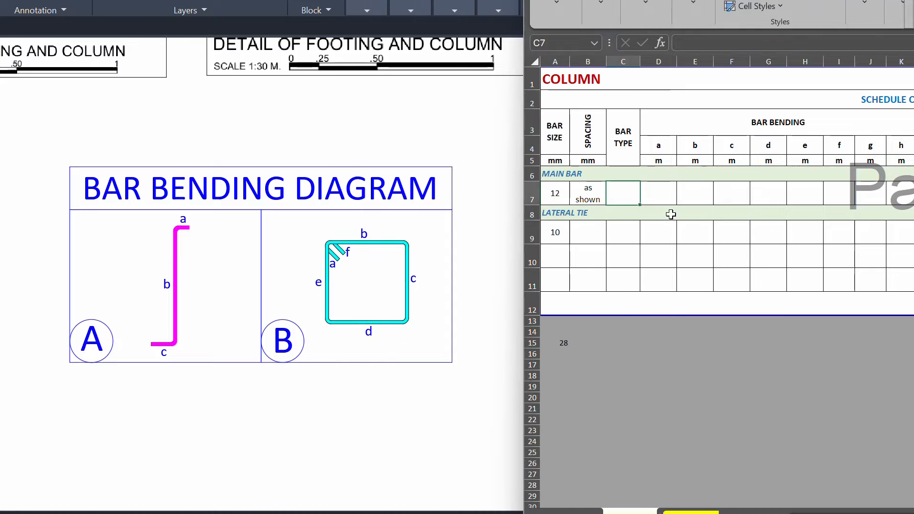
click(611, 195)
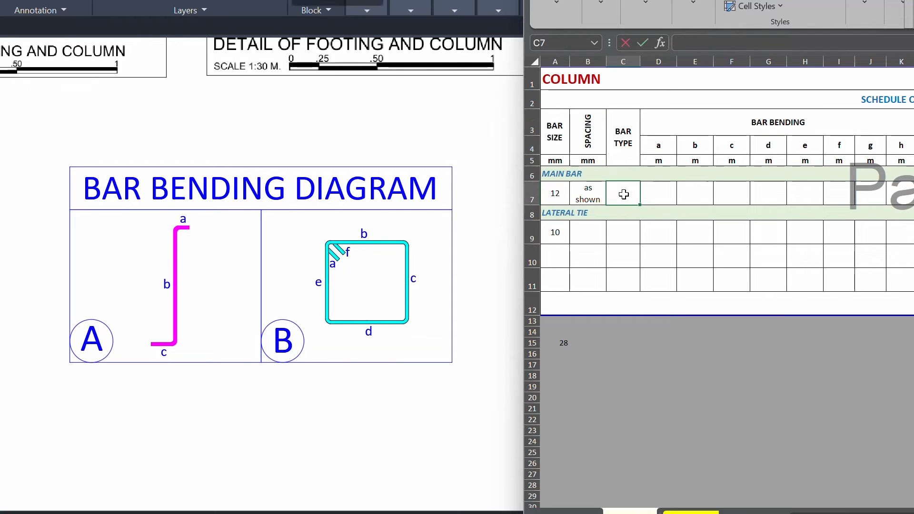
text(A)
click(658, 197)
click(562, 173)
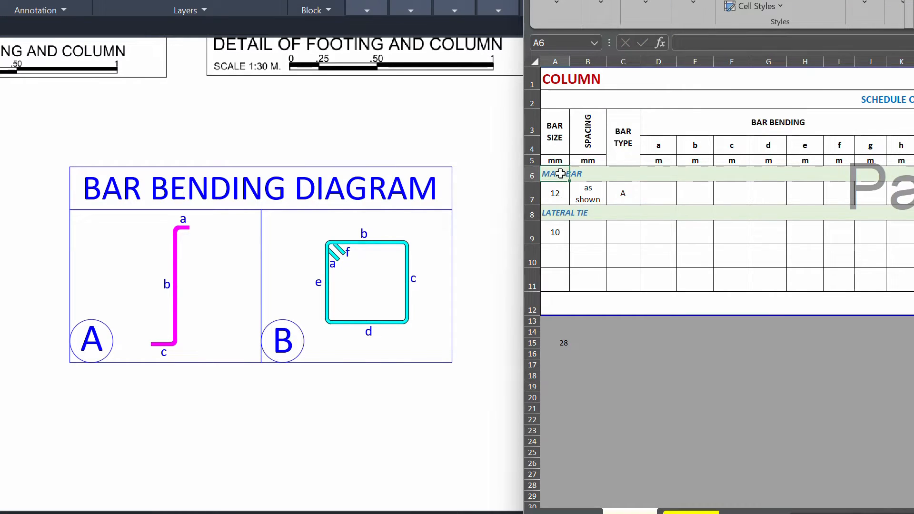
click(532, 173)
click(627, 197)
click(656, 199)
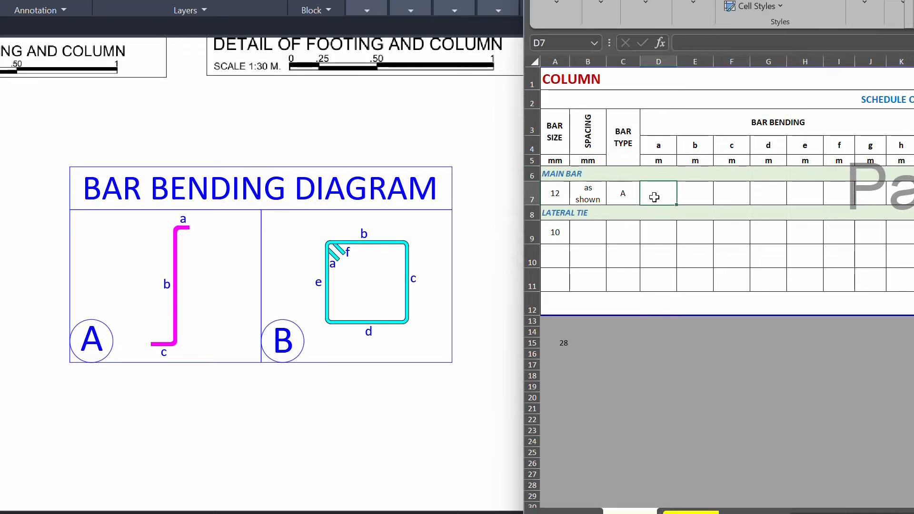
Step: Examine the bar bending columns from a onward, their metre units and the matching main bar cells in the schedule
drag(729, 126, 736, 275)
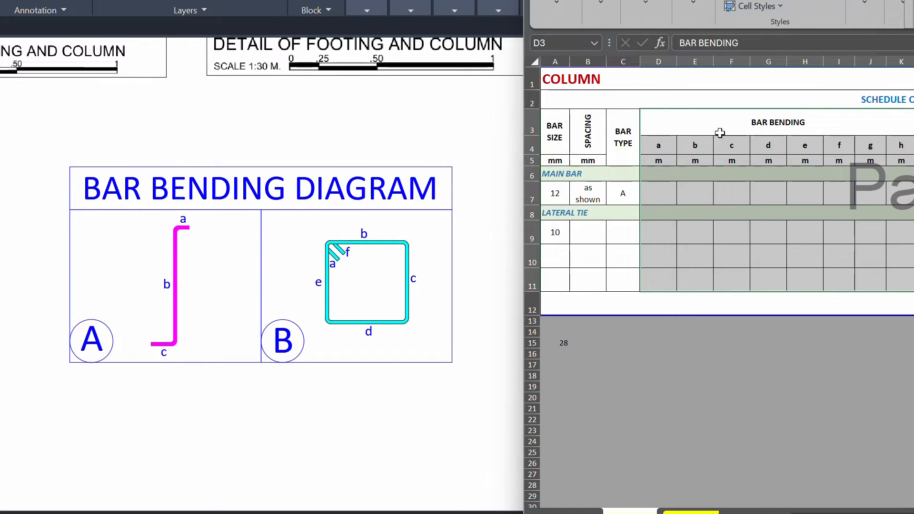
drag(720, 133, 713, 272)
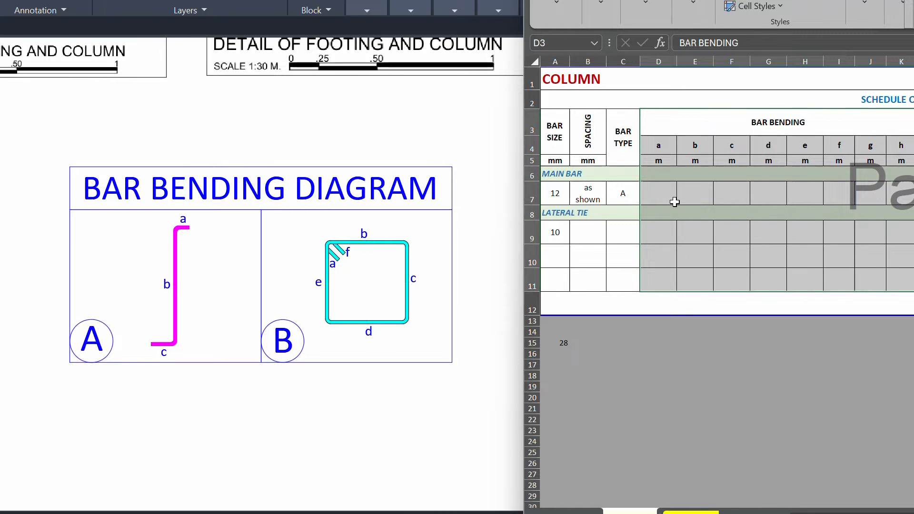
click(669, 200)
click(663, 154)
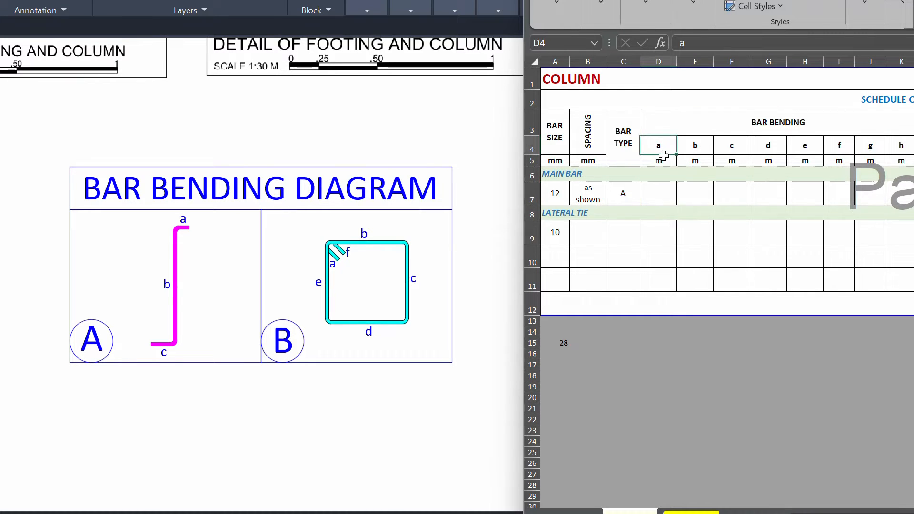
drag(657, 161, 839, 161)
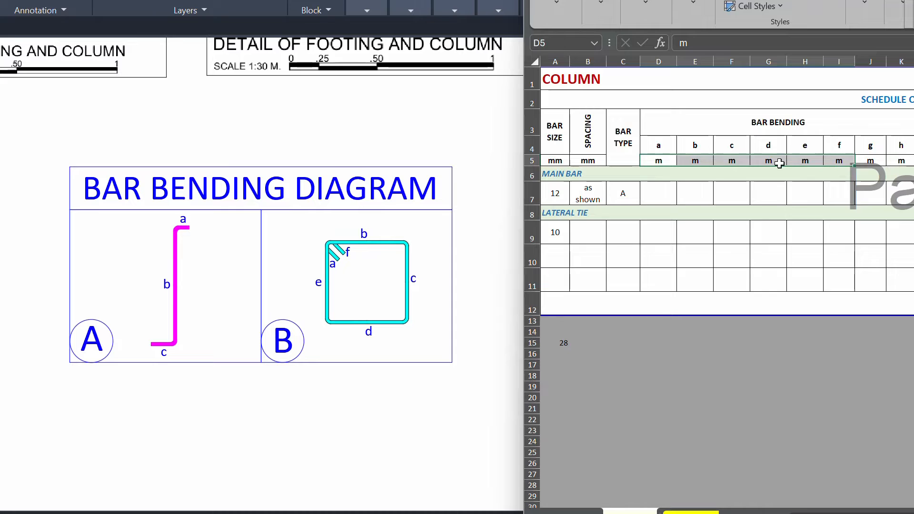
drag(651, 196, 851, 196)
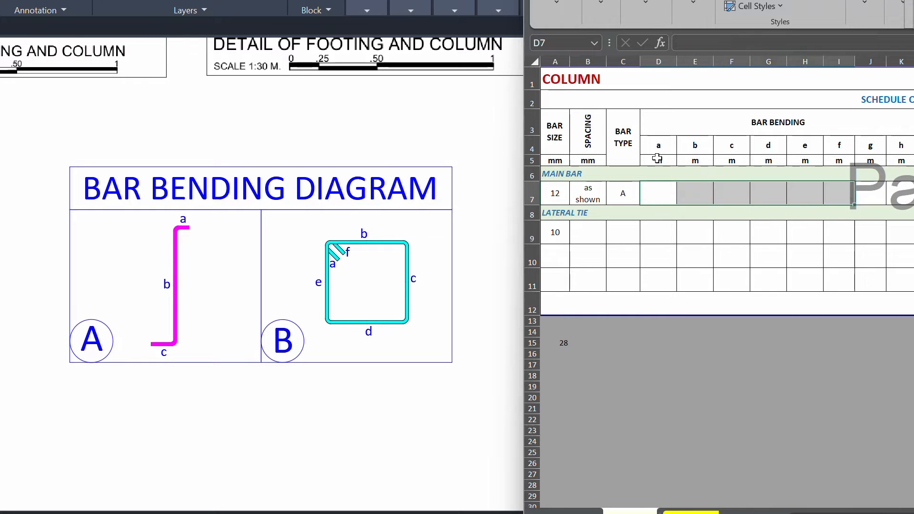
drag(658, 159, 872, 161)
click(661, 145)
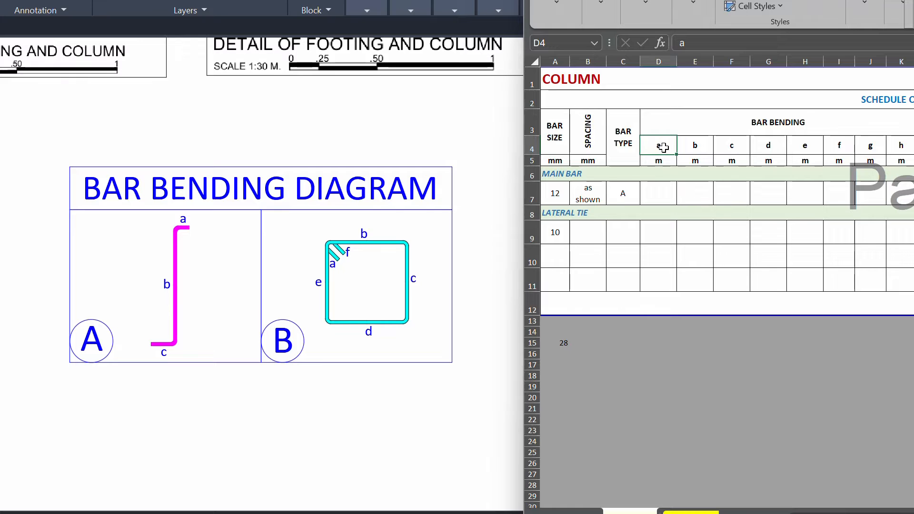
Step: Narrow the AutoCAD window so that the bar bending diagram sits beside the Excel schedule
click(240, 232)
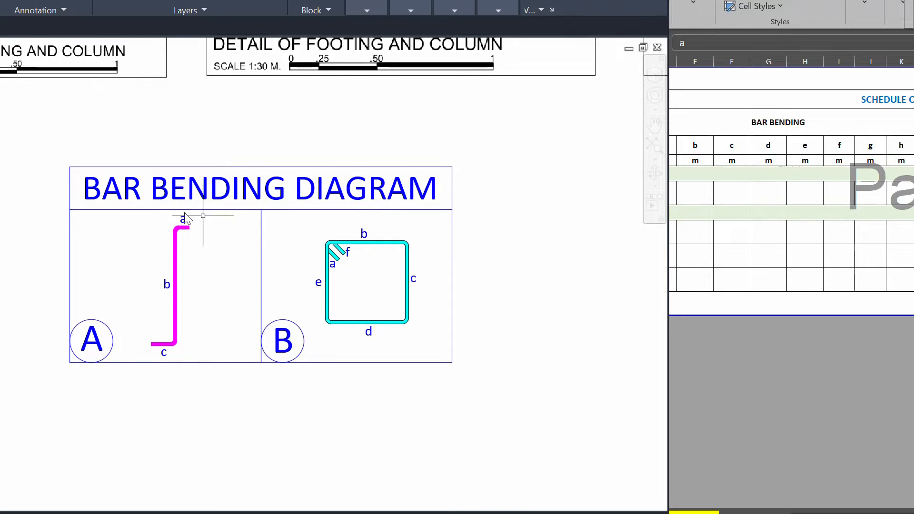
drag(669, 233, 522, 224)
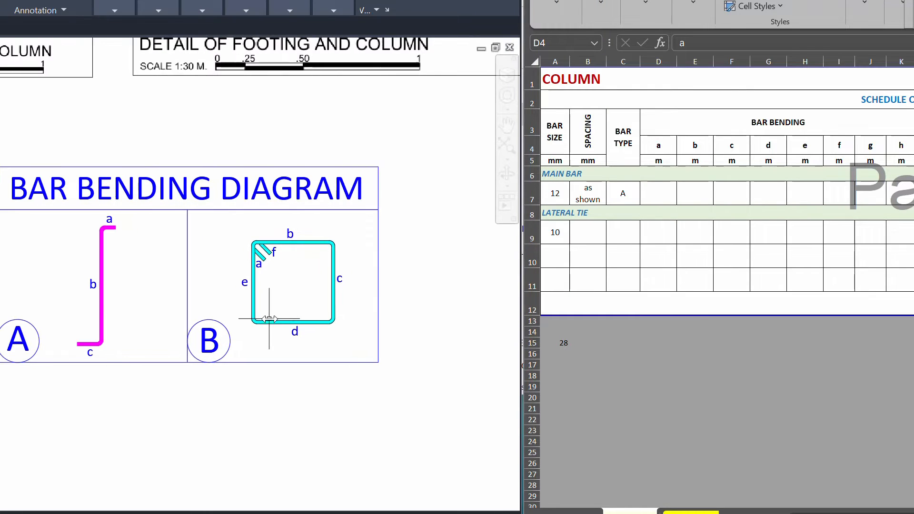
scroll(95, 266, up, 2)
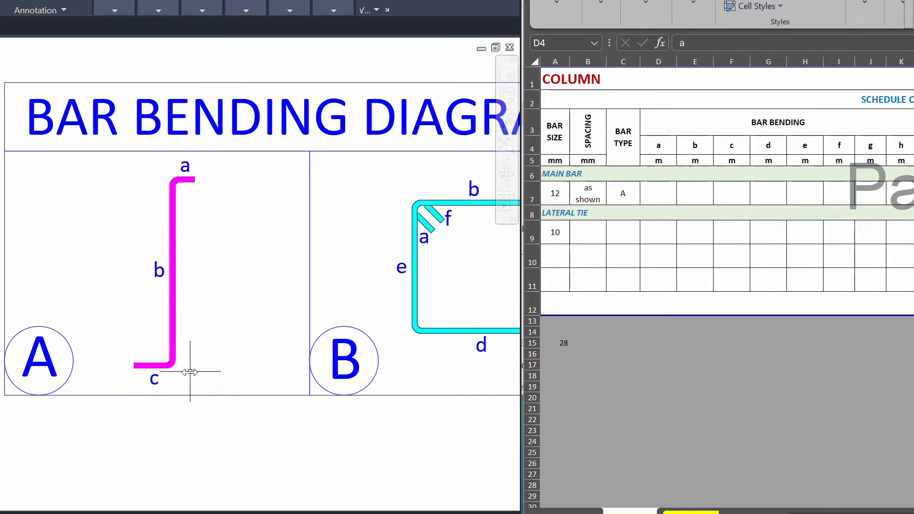
Step: Examine the F2-C2 section in AutoCAD from the footing through the finished floor line to the top of the roof beam
scroll(205, 387, down, 5)
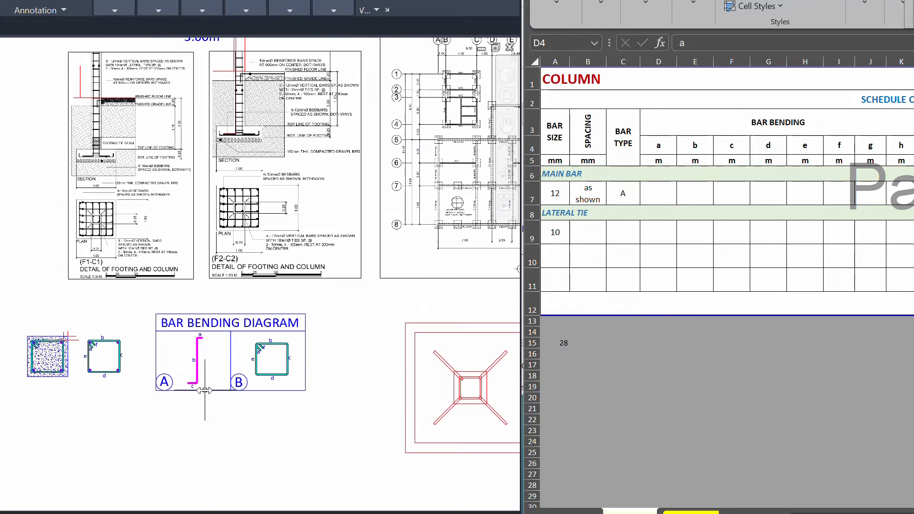
scroll(265, 155, up, 8)
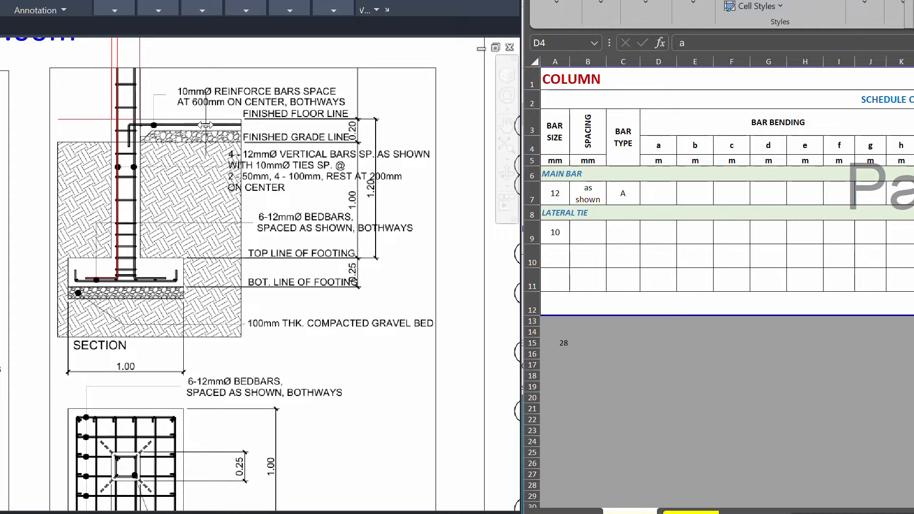
mouse_move(206, 126)
mouse_down()
mouse_move(206, 259)
mouse_move(223, 225)
mouse_move(239, 224)
mouse_move(222, 224)
mouse_up()
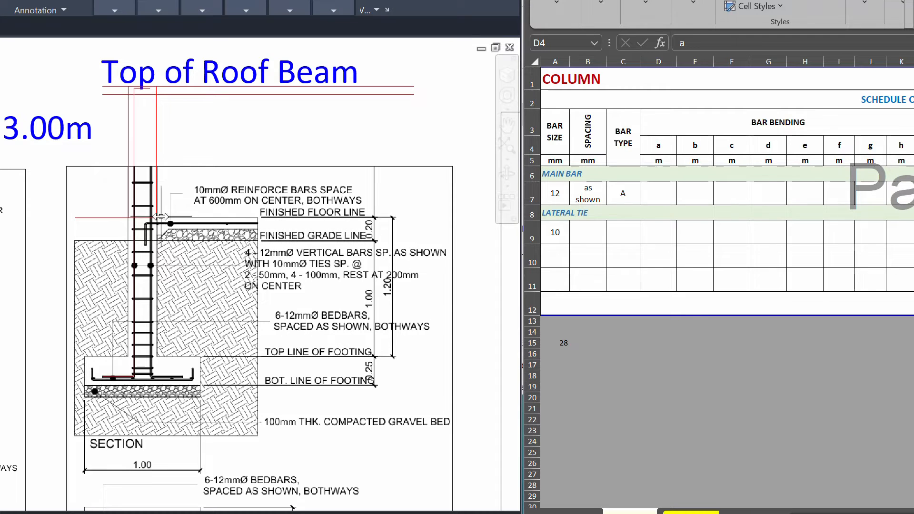
click(95, 218)
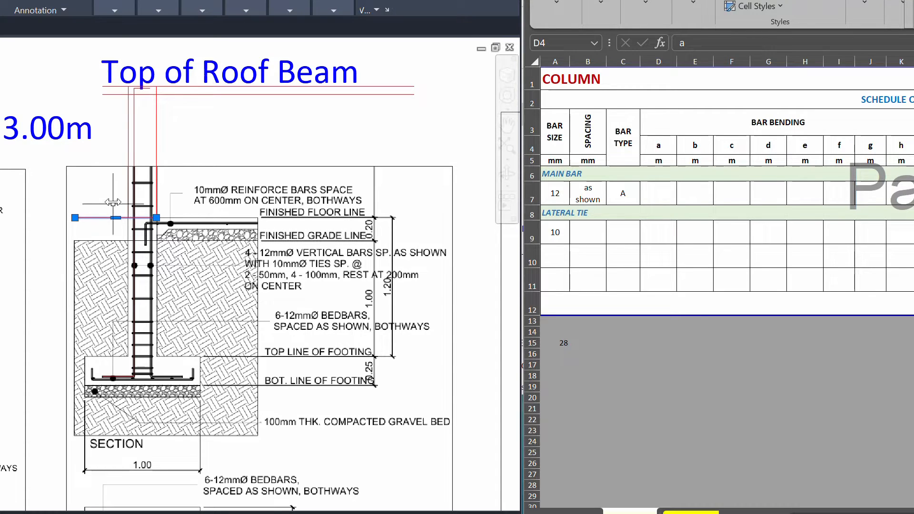
key(Escape)
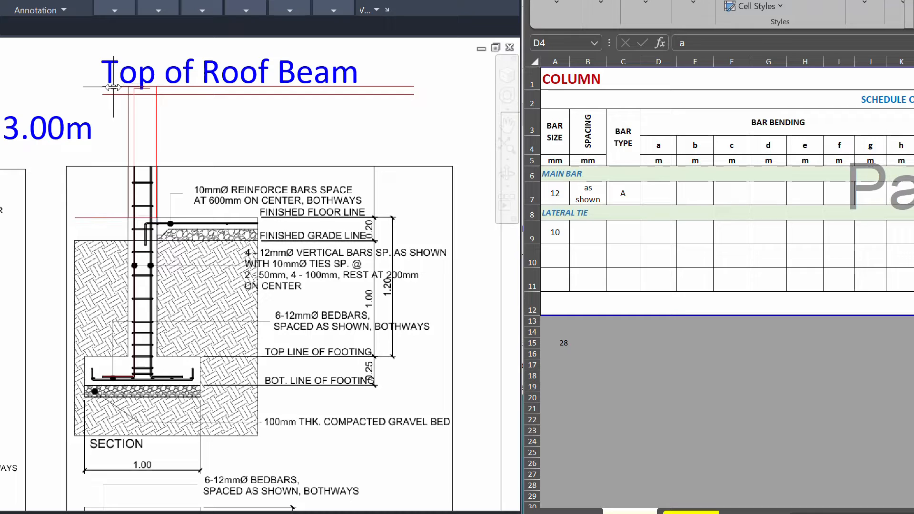
click(113, 87)
key(Escape)
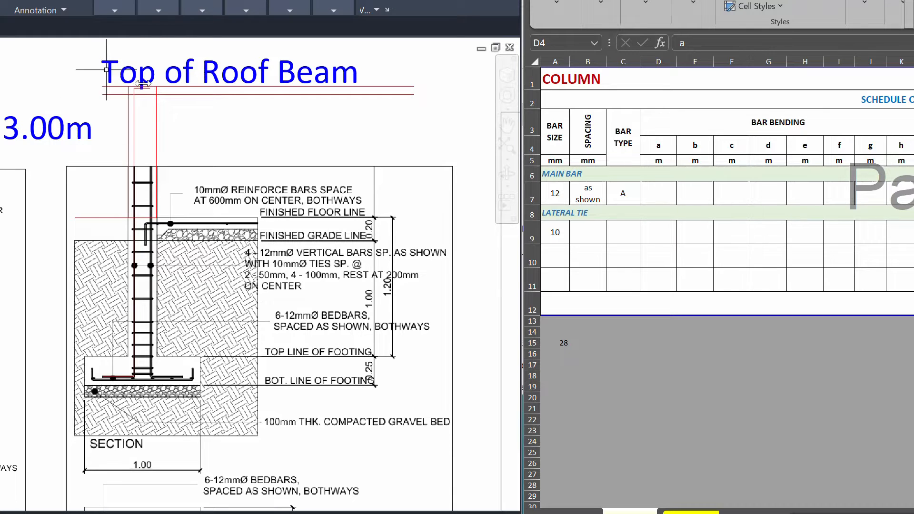
Step: Examine the 90-degree hook size in bending note 15.4, then return to the F2-C2 footing and column detail
click(663, 146)
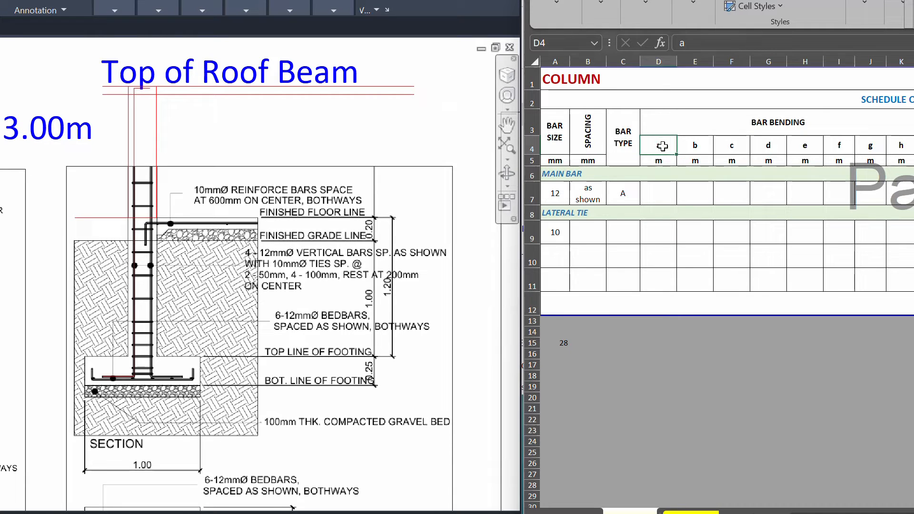
click(659, 192)
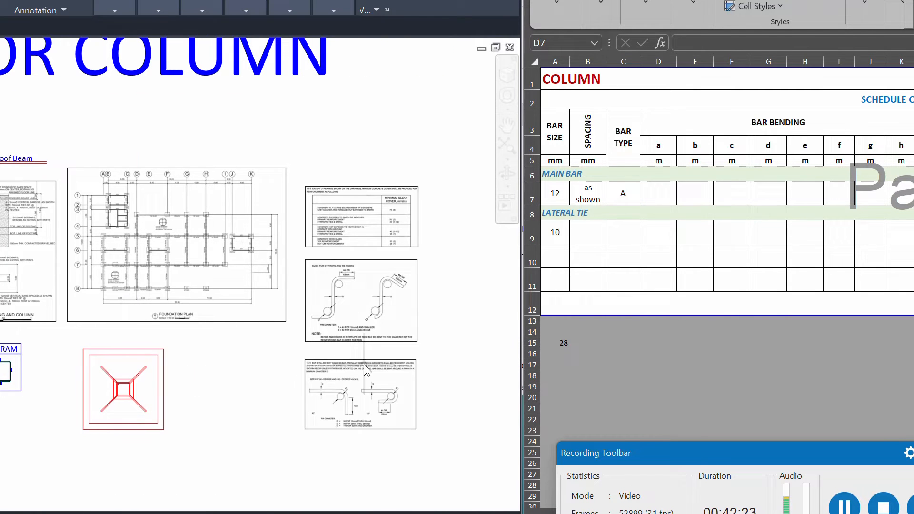
scroll(357, 320, up, 2)
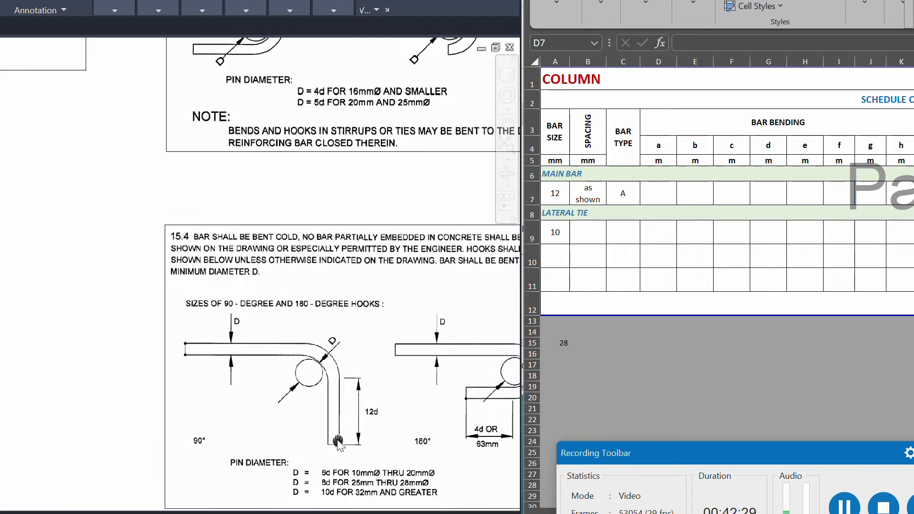
scroll(185, 363, up, 1)
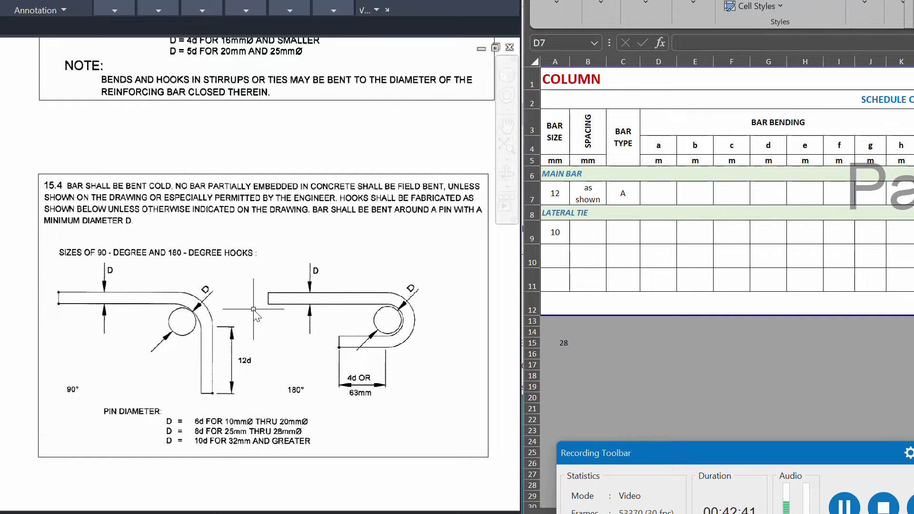
scroll(419, 295, down, 6)
drag(198, 178, 265, 267)
scroll(63, 243, up, 4)
mouse_move(64, 244)
mouse_down()
mouse_move(126, 230)
mouse_move(106, 228)
mouse_up()
Step: Multiply 12 by 12 in Calculator for the 90-degree hook length and enter 0.150 as the main bar's dimension a
click(659, 193)
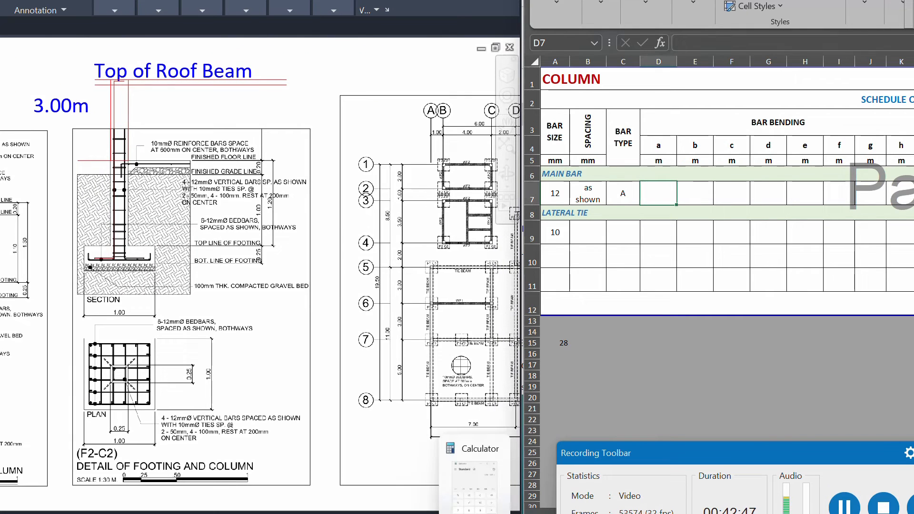
key(alt+Tab)
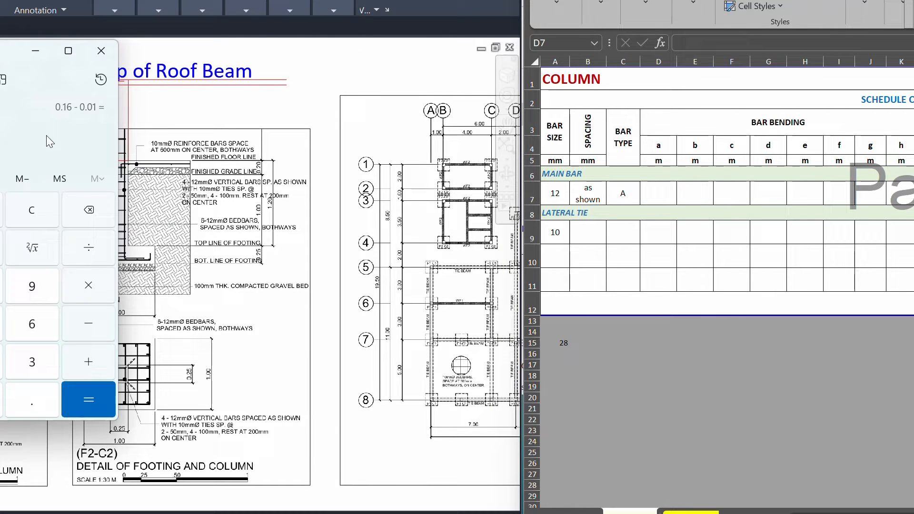
text(12*12)
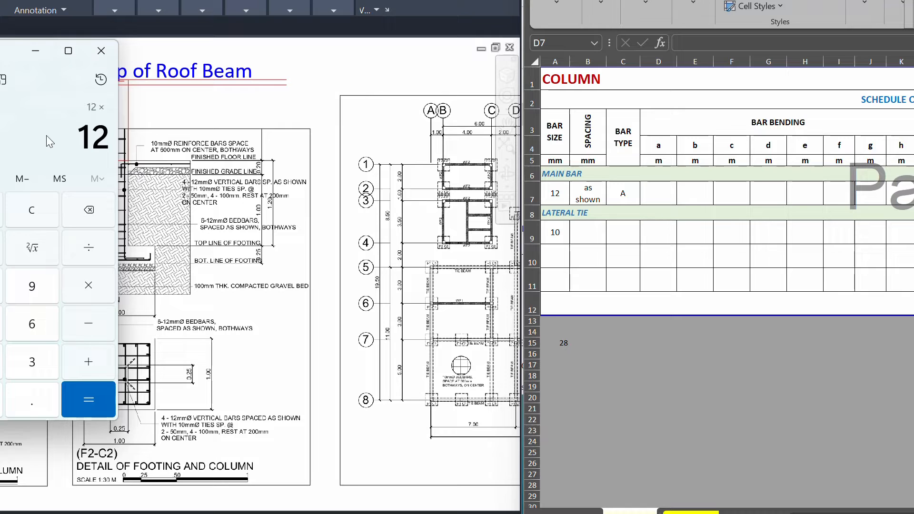
key(Return)
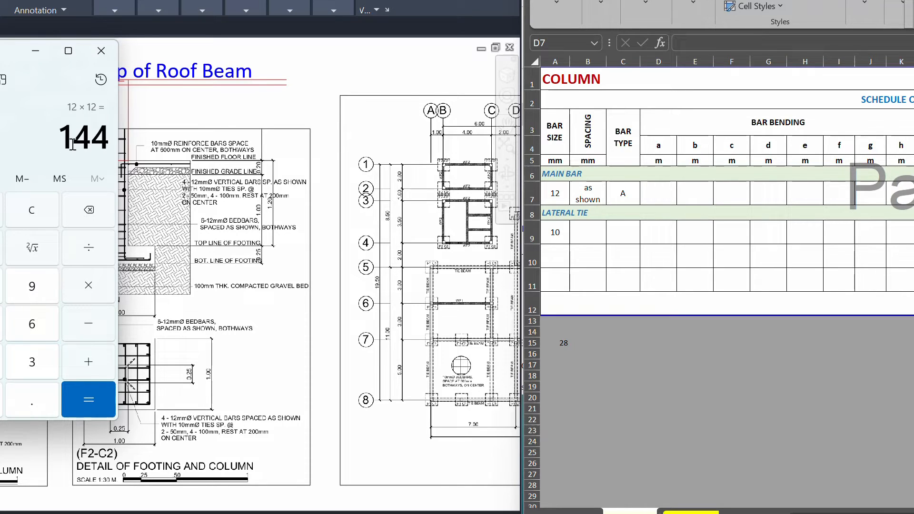
click(36, 51)
click(657, 193)
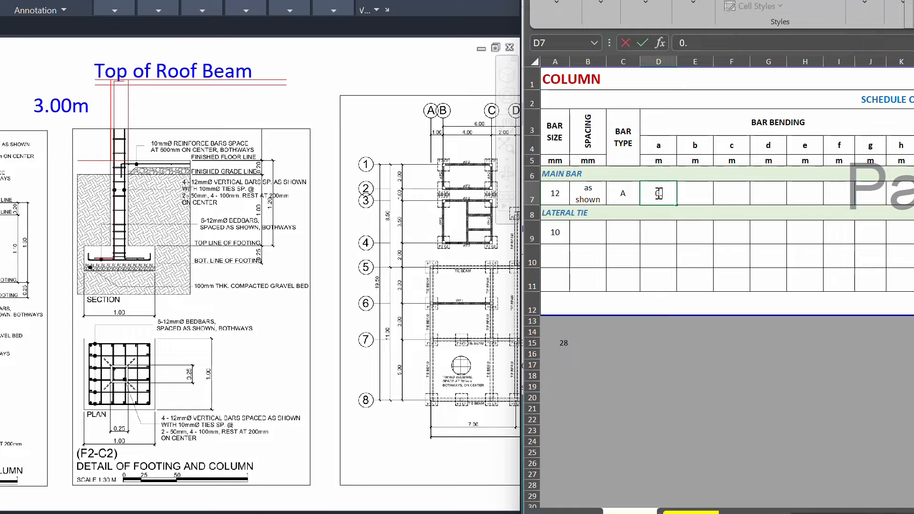
click(689, 200)
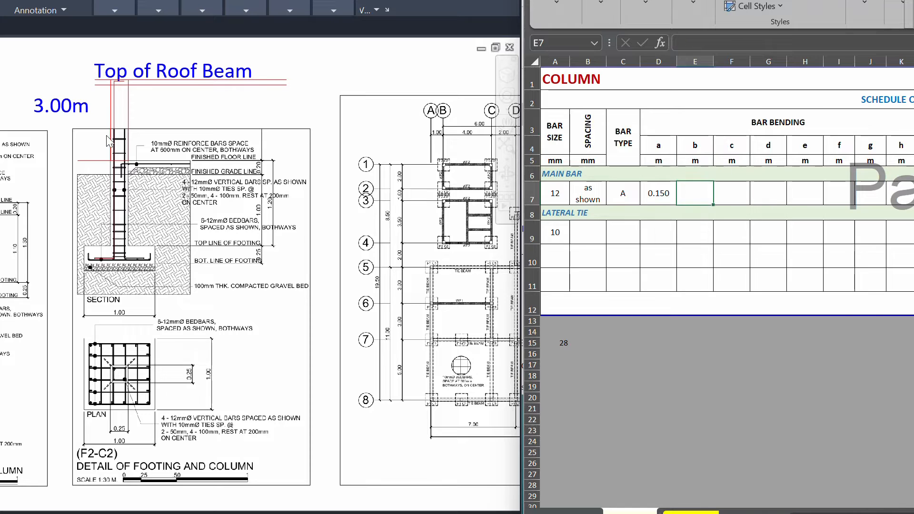
Step: Begin the main bar's dimension b formula with =3+ for the height from finished floor line to top of roof beam
click(113, 96)
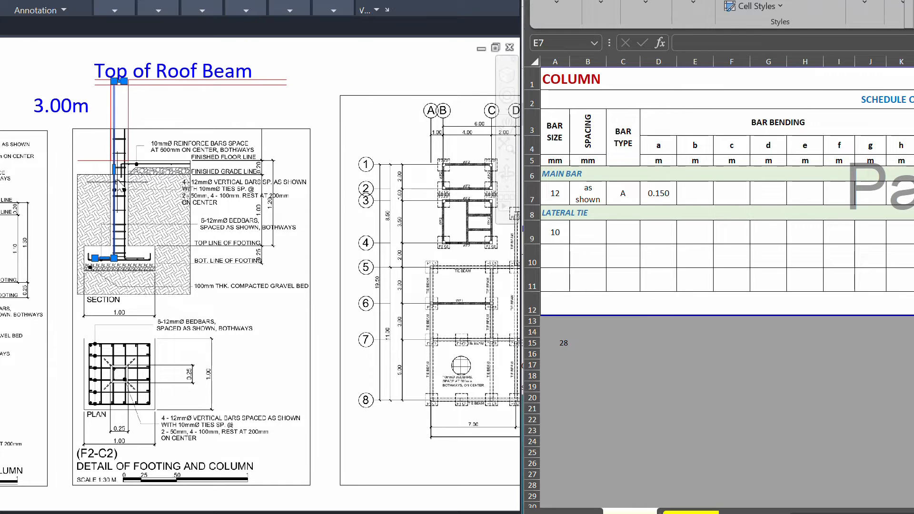
key(Escape)
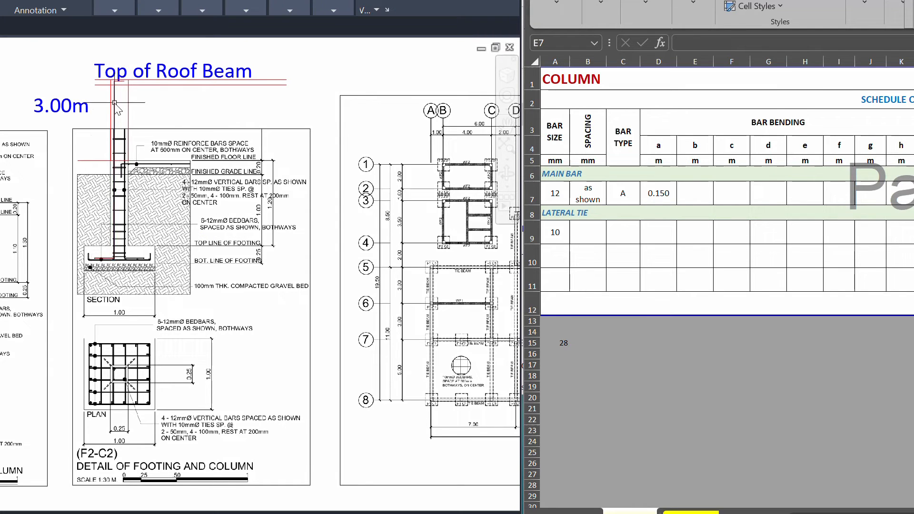
click(686, 196)
text(=3+)
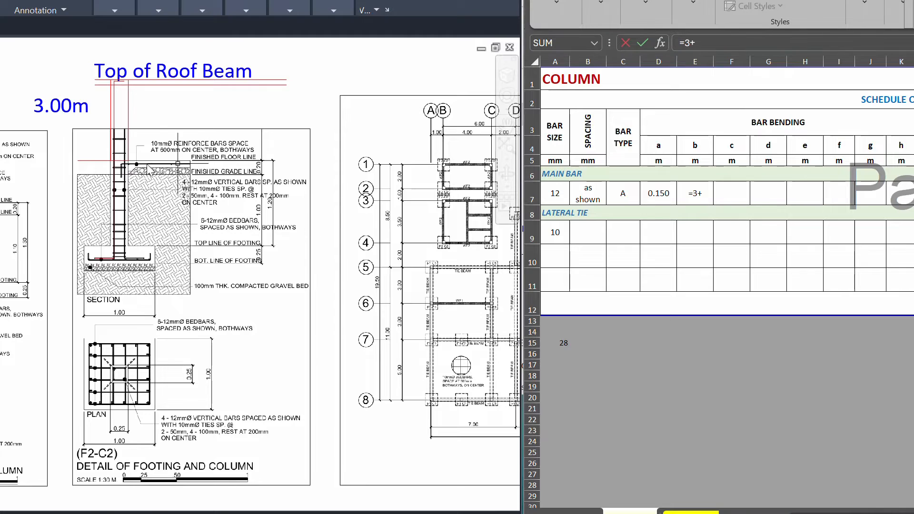
Step: Add 1.2 and 0.25 to the dimension b formula for the depth to the footing's top and the footing thickness
scroll(147, 164, up, 1)
scroll(138, 203, up, 1)
drag(137, 190, 137, 212)
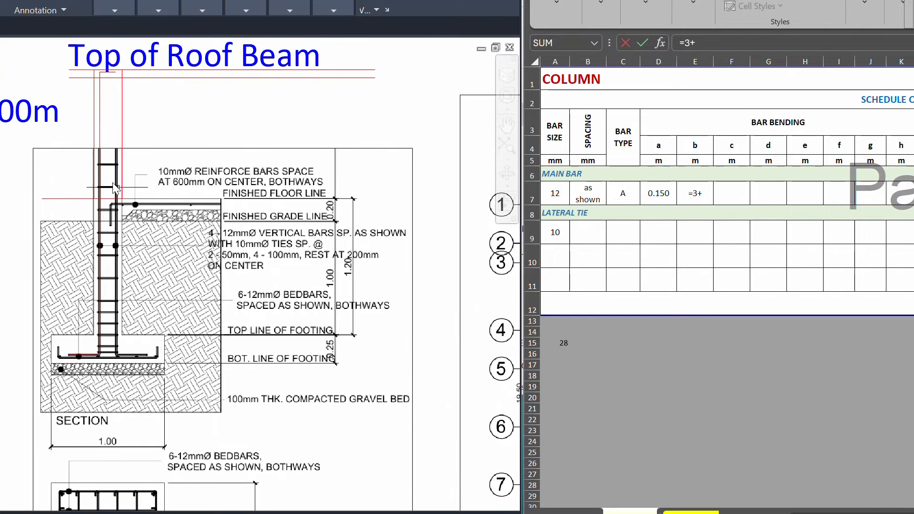
click(100, 128)
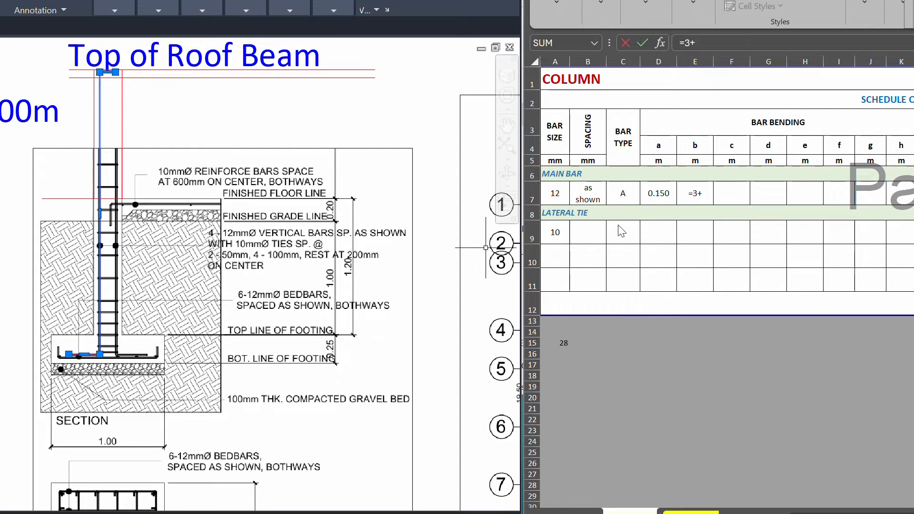
click(716, 193)
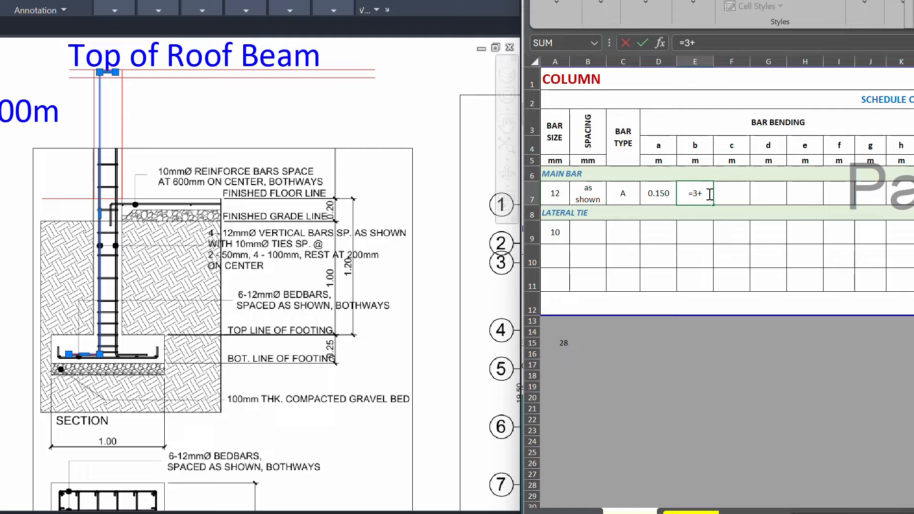
text(1.2+)
click(241, 335)
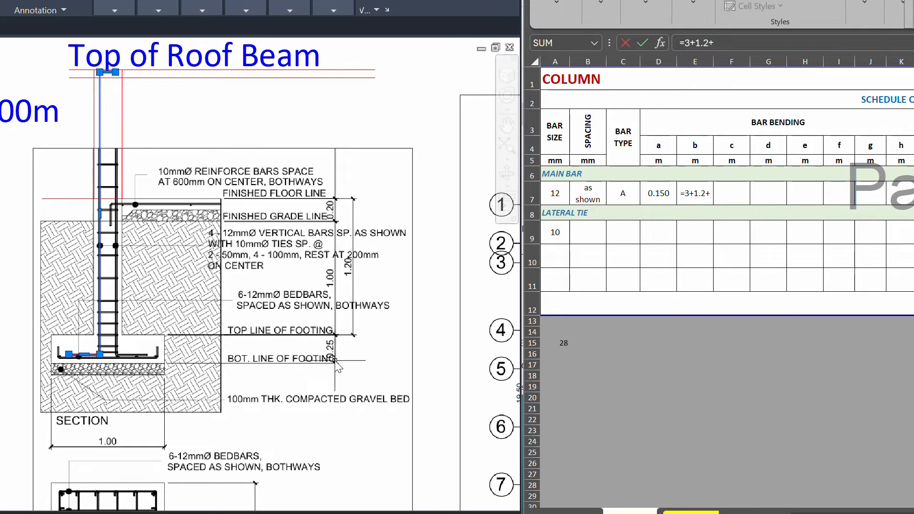
click(710, 194)
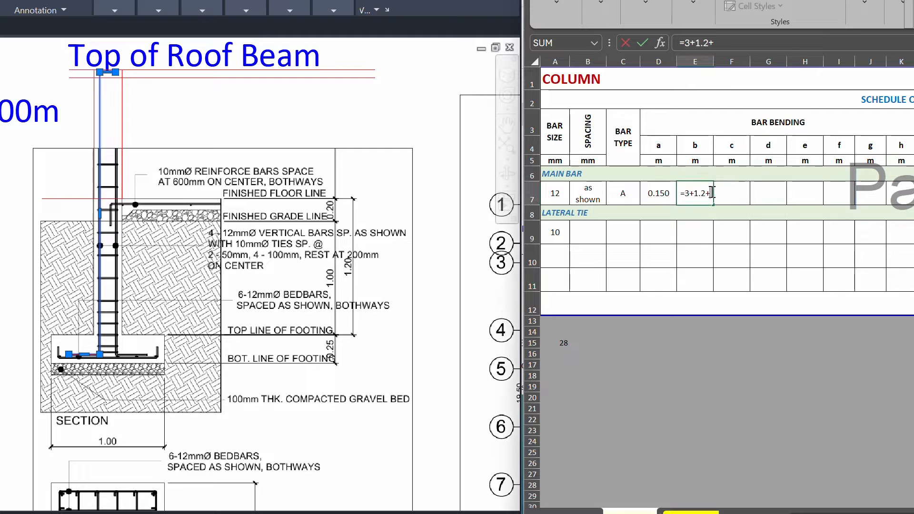
text(0.25)
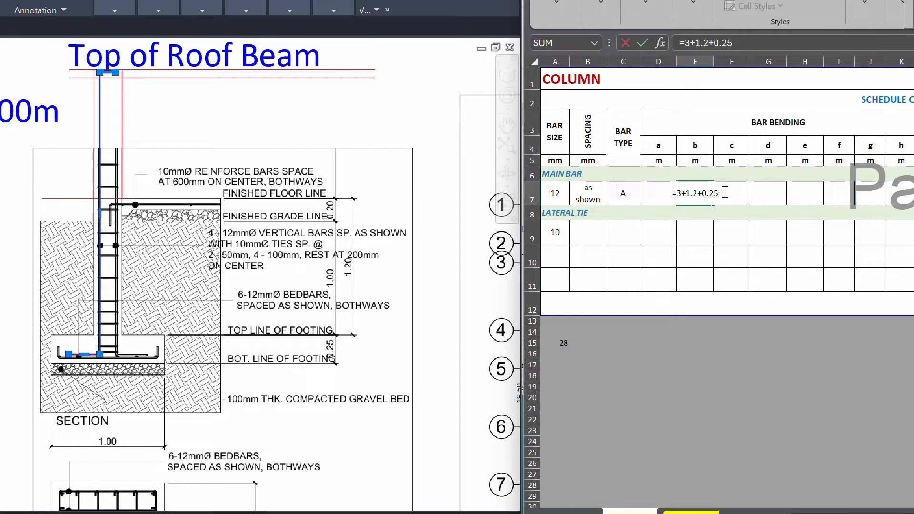
Step: Consult the minimum concrete cover table in note 15.6 and subtract 0.05 in the dimension b formula
text(-)
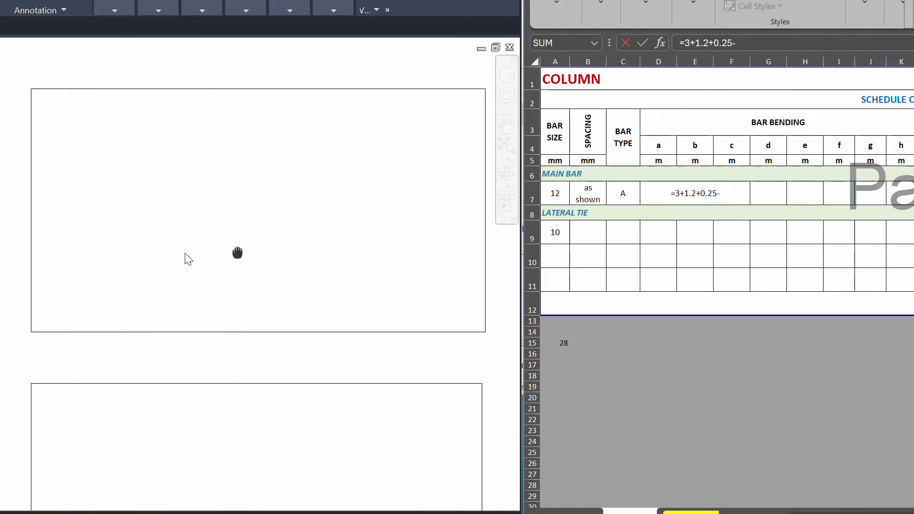
drag(237, 253, 235, 256)
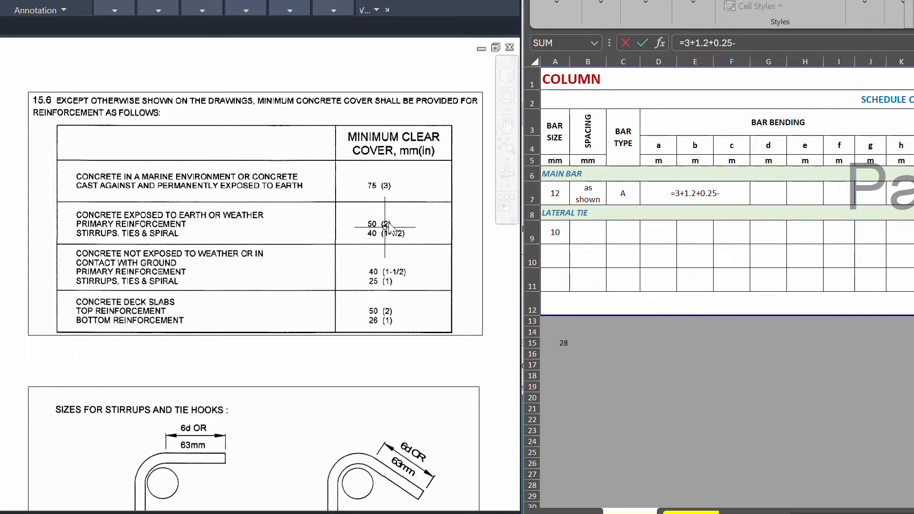
scroll(413, 169, down, 2)
scroll(413, 169, down, 5)
scroll(135, 165, up, 5)
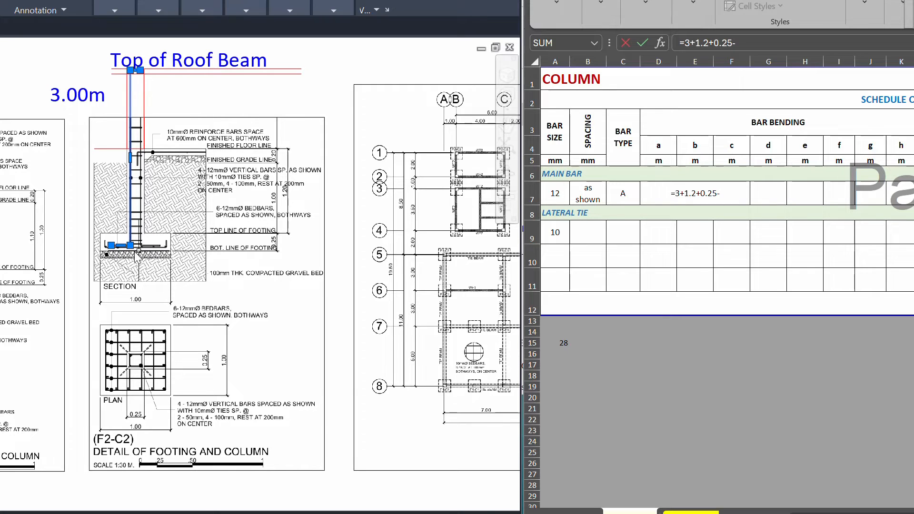
click(729, 193)
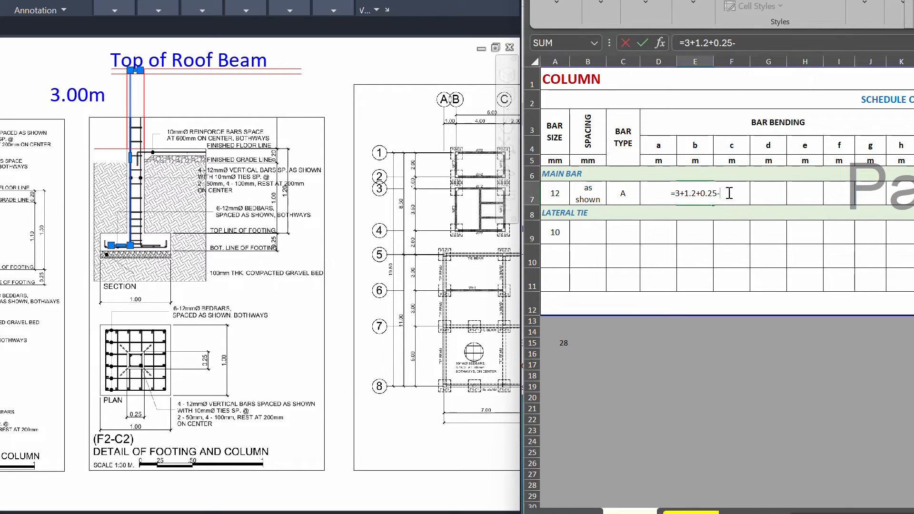
text(0.05)
Step: Convert the 50 mm concrete cover to metres in Calculator by dividing it by 1000
key(alt+Tab)
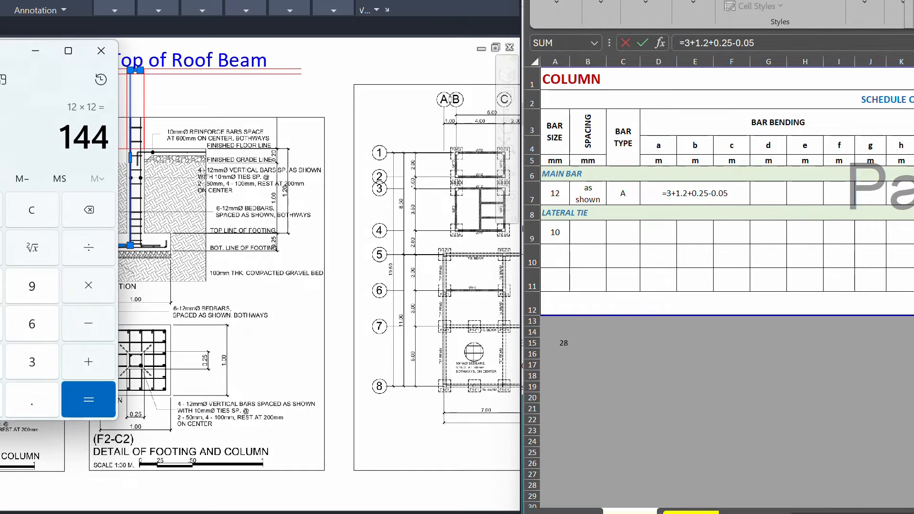
text(50 ÷ )
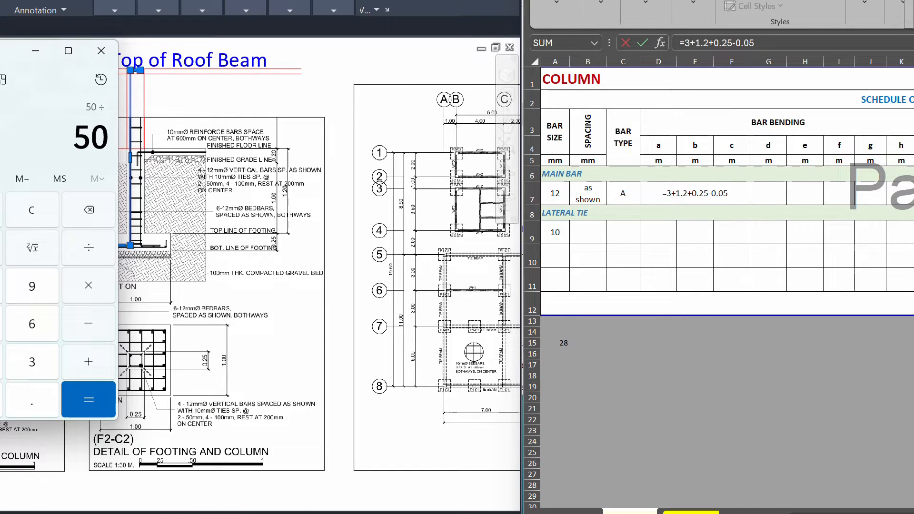
text(1000)
key(Return)
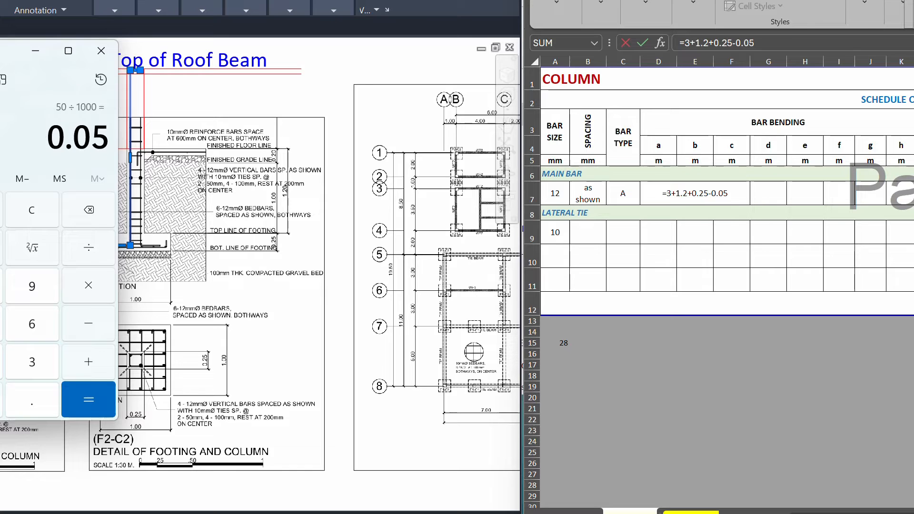
click(36, 51)
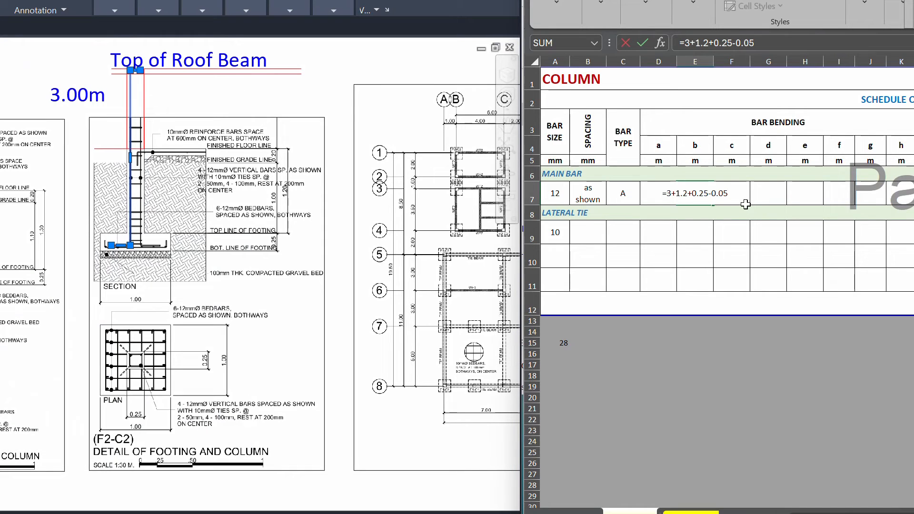
Step: Subtract 0.075 for the footing's bottom cover and complete the dimension b formula as =3+1.2+0.25-0.05-0.075
text(-0.0)
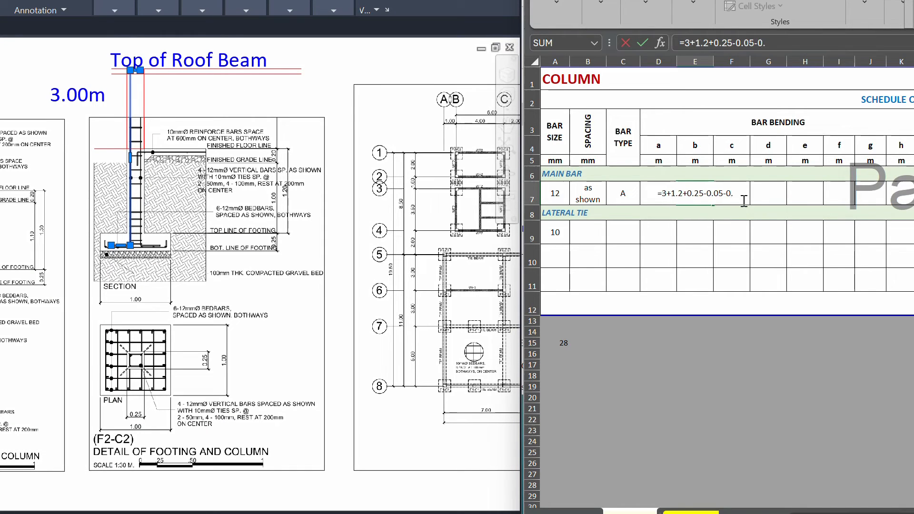
text(75)
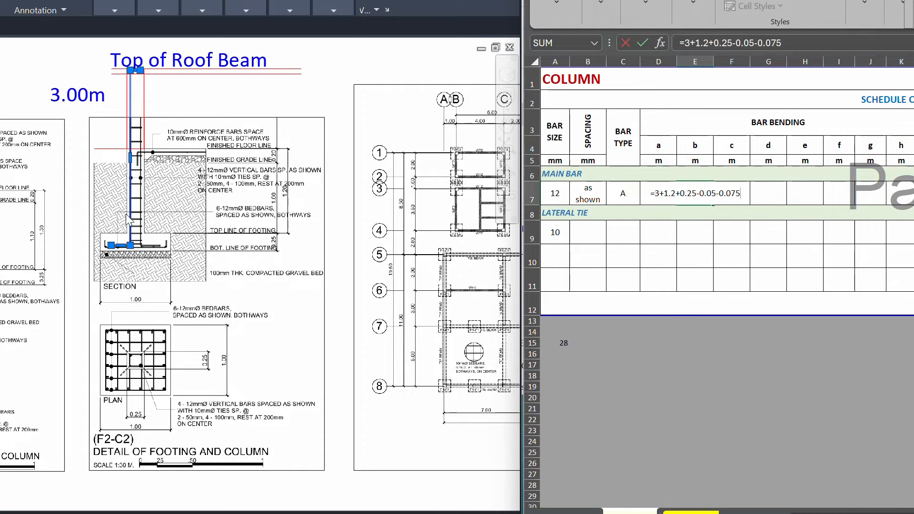
click(681, 224)
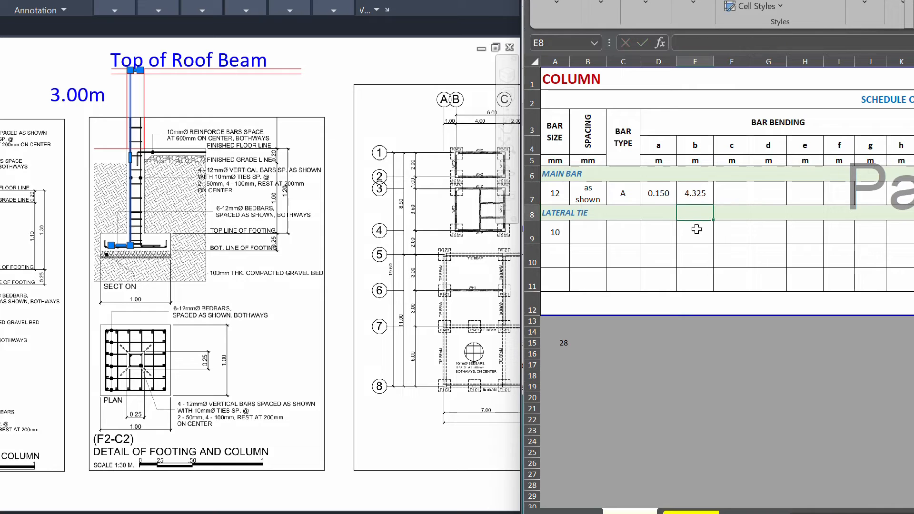
Step: Show the main bar's dimension b formula as text in its cell and turn it back into a calculation
click(698, 193)
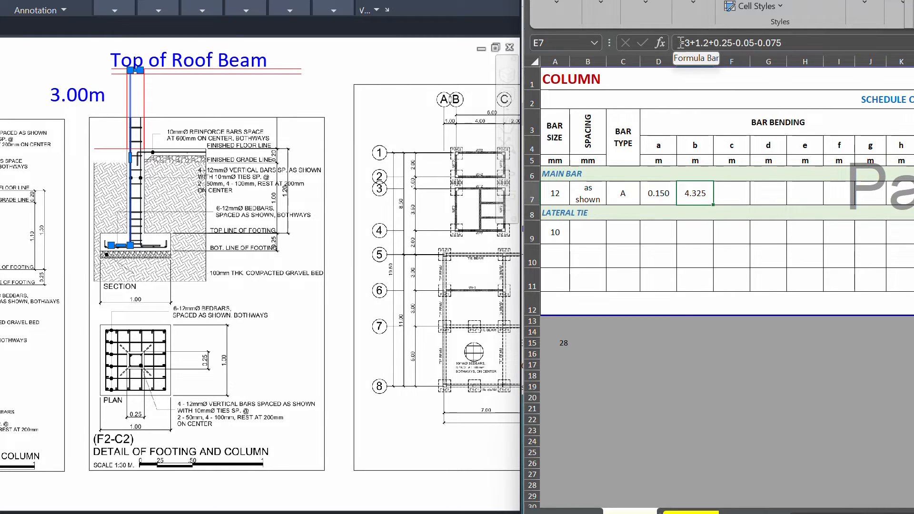
double_click(702, 206)
click(703, 211)
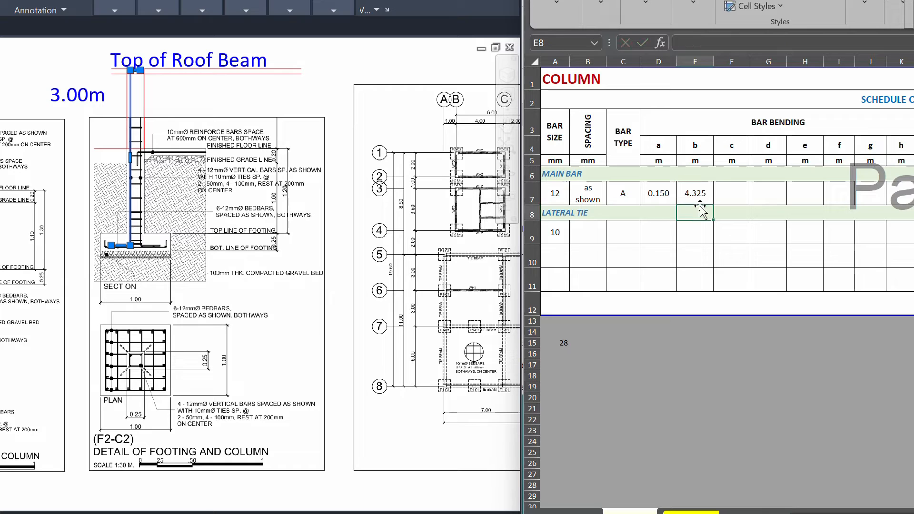
click(696, 196)
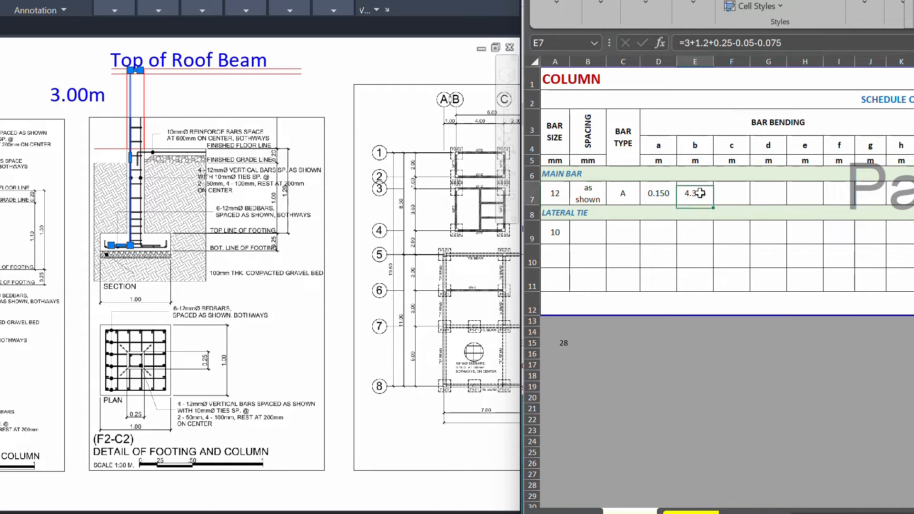
click(681, 44)
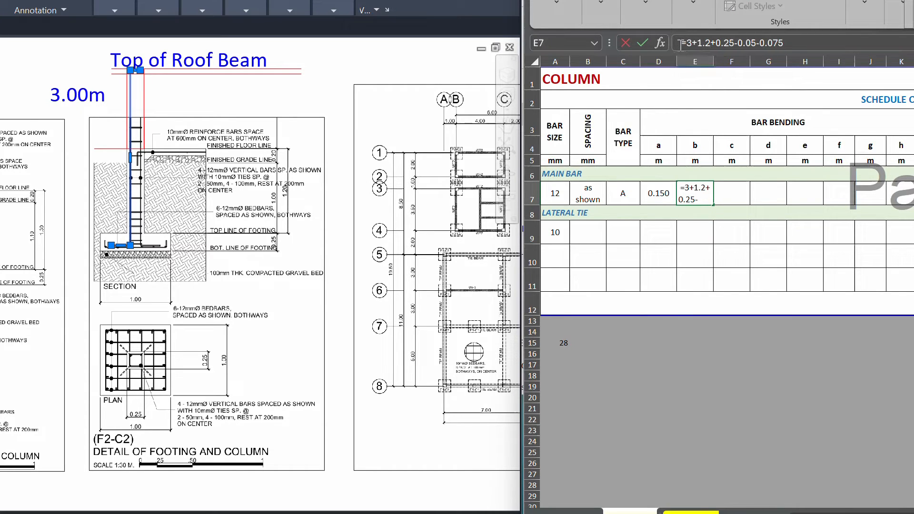
key(Return)
click(695, 191)
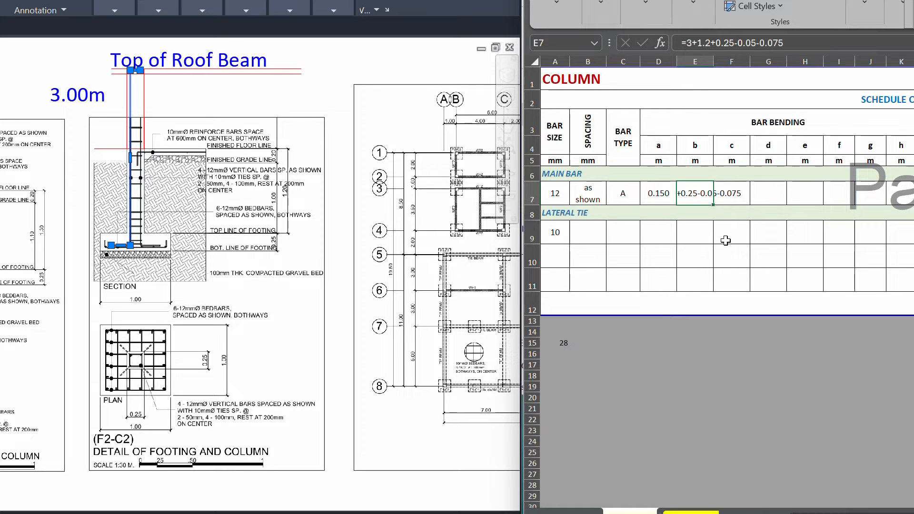
click(686, 42)
key(BackSpace)
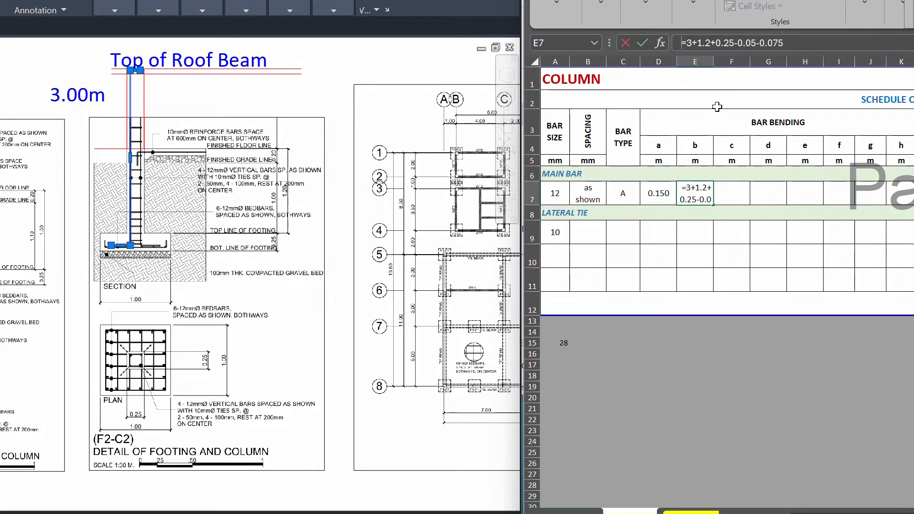
key(Return)
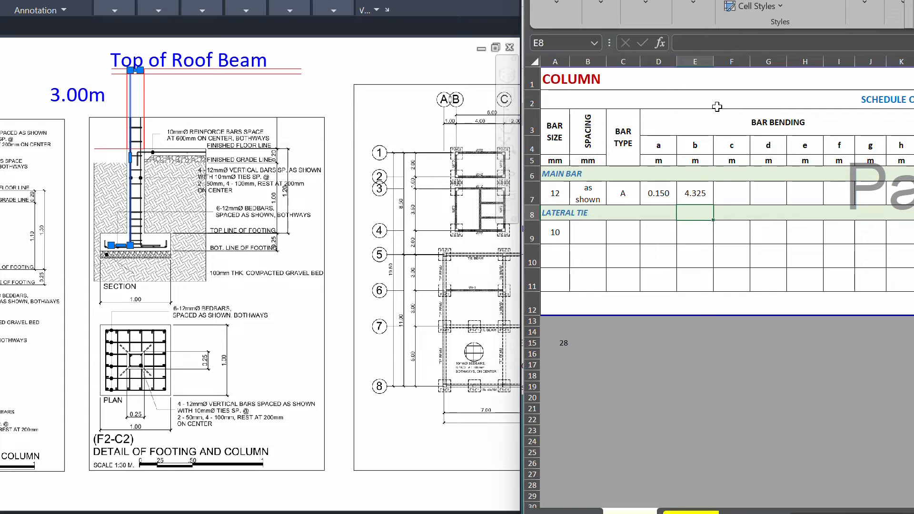
Step: Examine dimension c of bar type A in the bar bending diagram and the main bar's bottom bend in the F2-C2 footing section
click(702, 194)
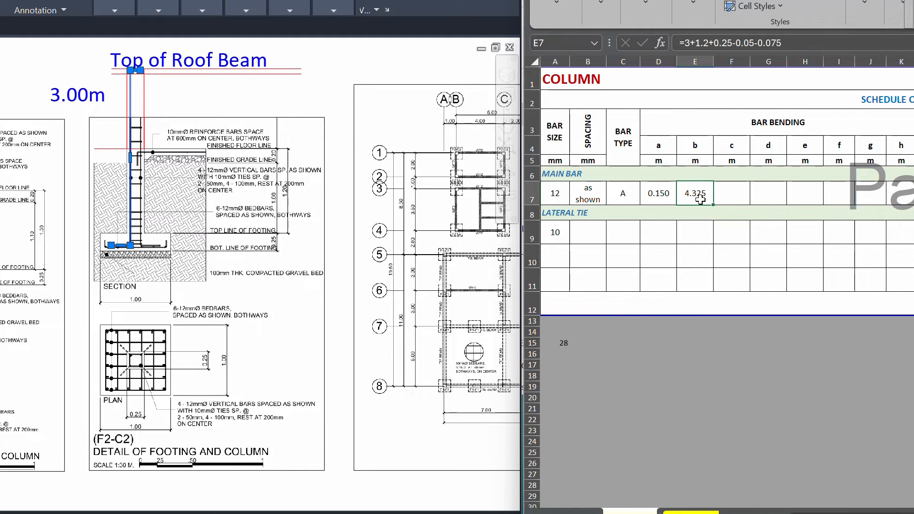
scroll(74, 225, down, 3)
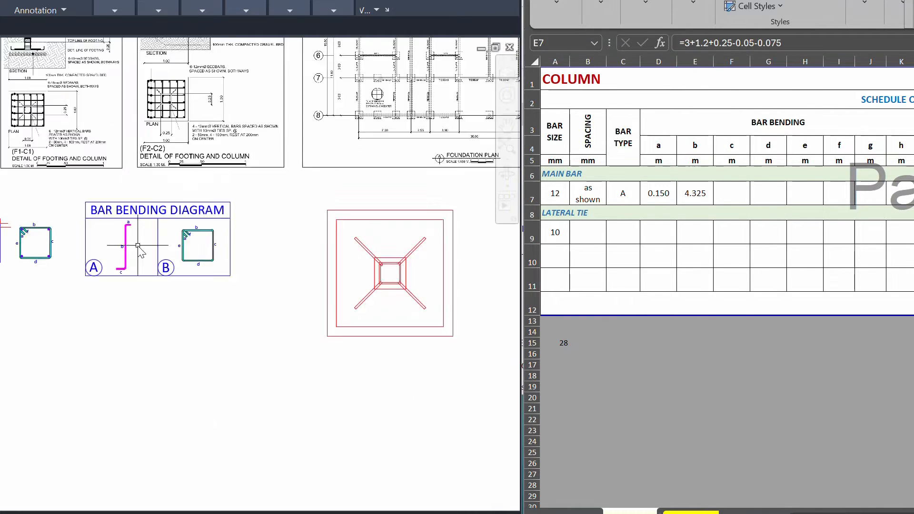
scroll(75, 225, up, 5)
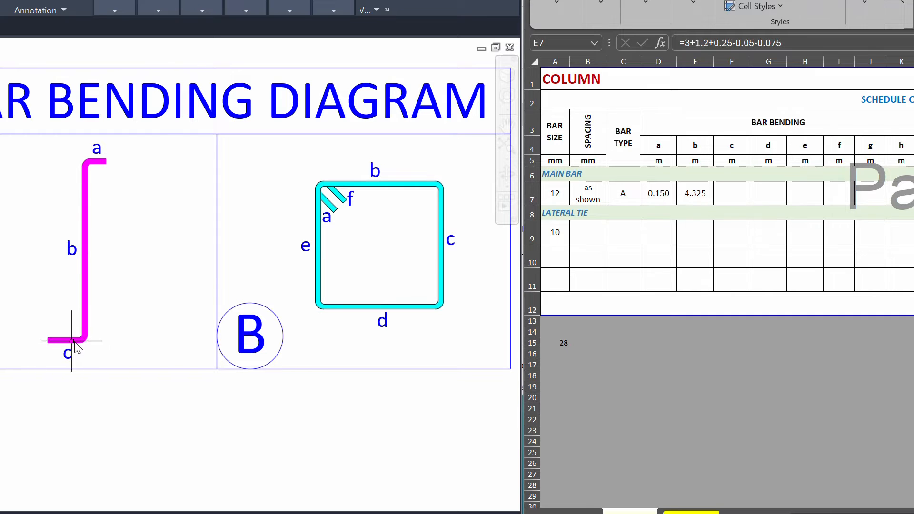
scroll(143, 346, down, 5)
scroll(85, 192, up, 10)
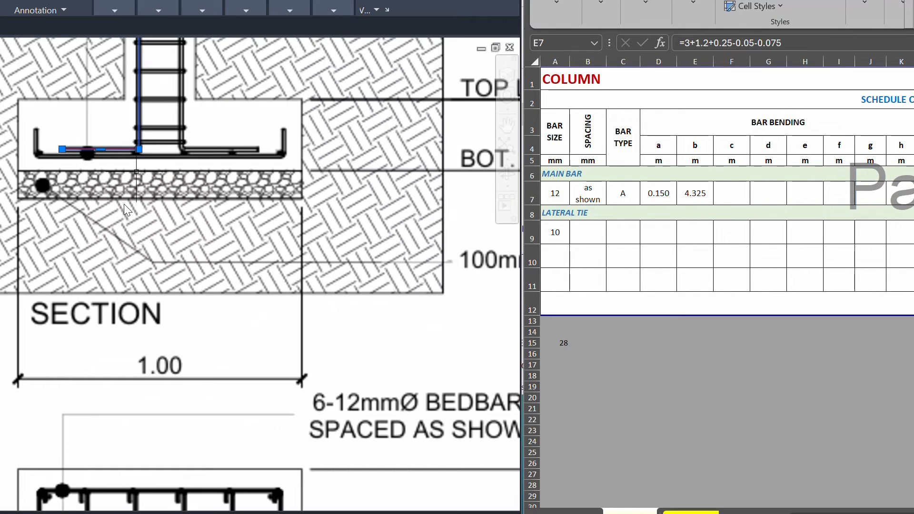
scroll(53, 228, down, 5)
scroll(143, 296, up, 4)
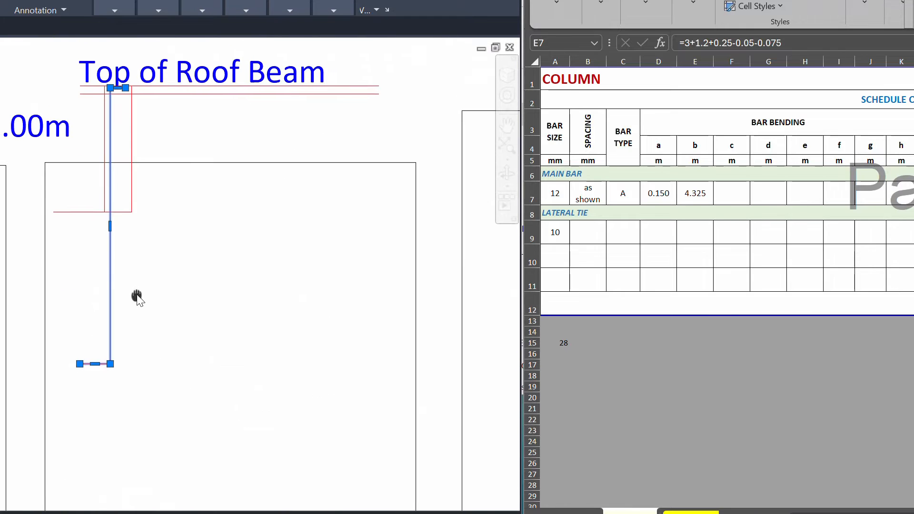
drag(143, 295, 172, 285)
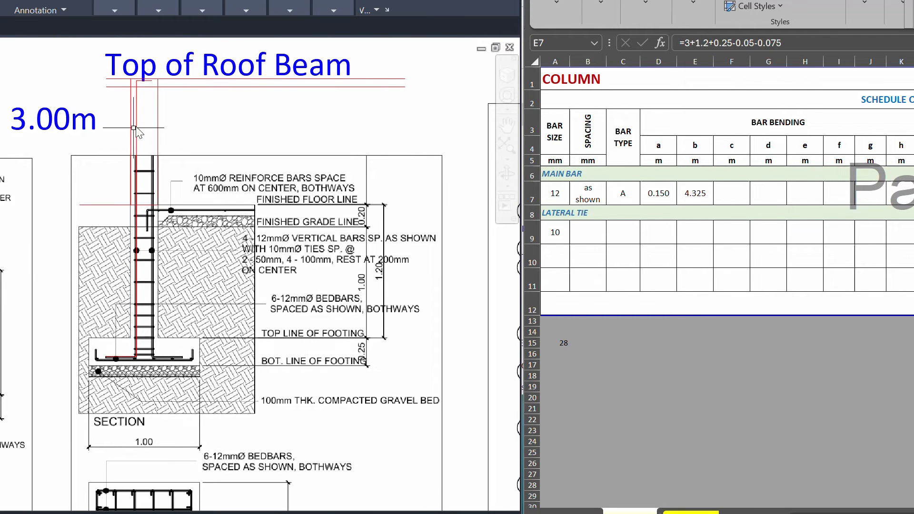
click(133, 151)
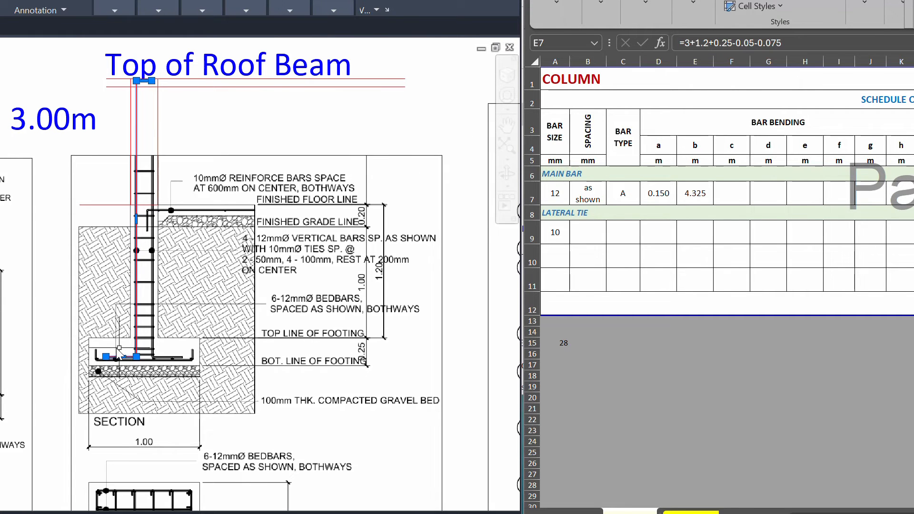
key(Escape)
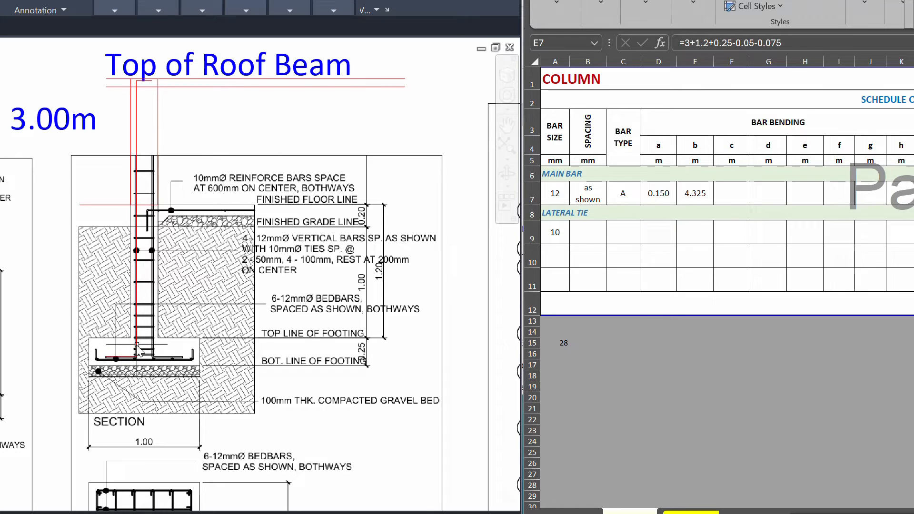
Step: Calculate 16 times the 12 mm bar diameter in Calculator for the main bar's dimension c
click(665, 237)
key(Right)
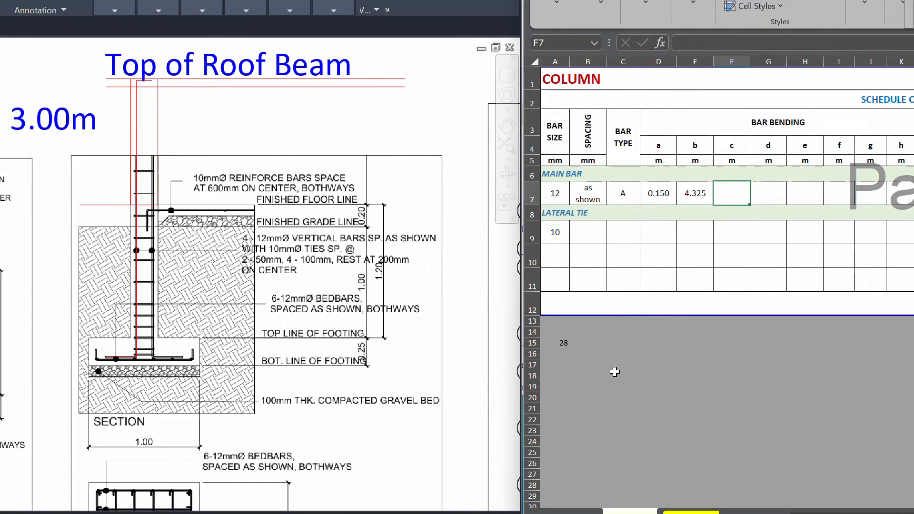
click(410, 513)
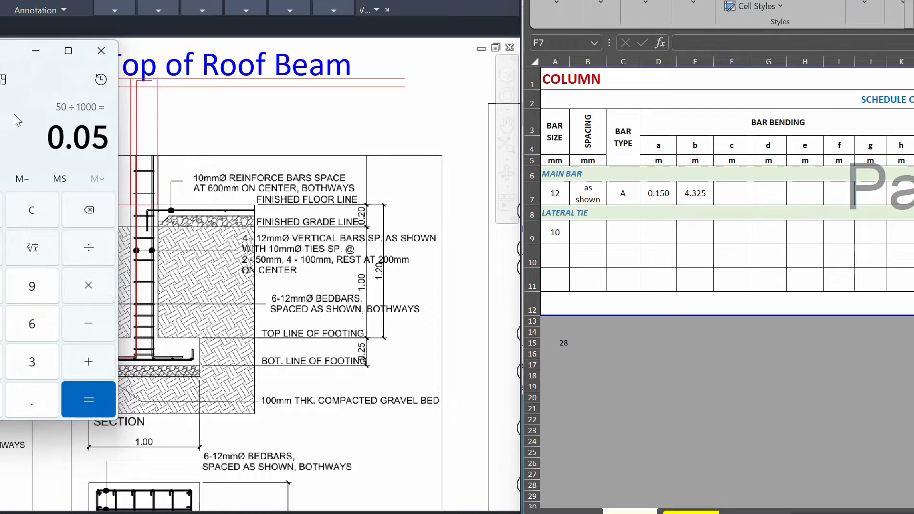
text(16*)
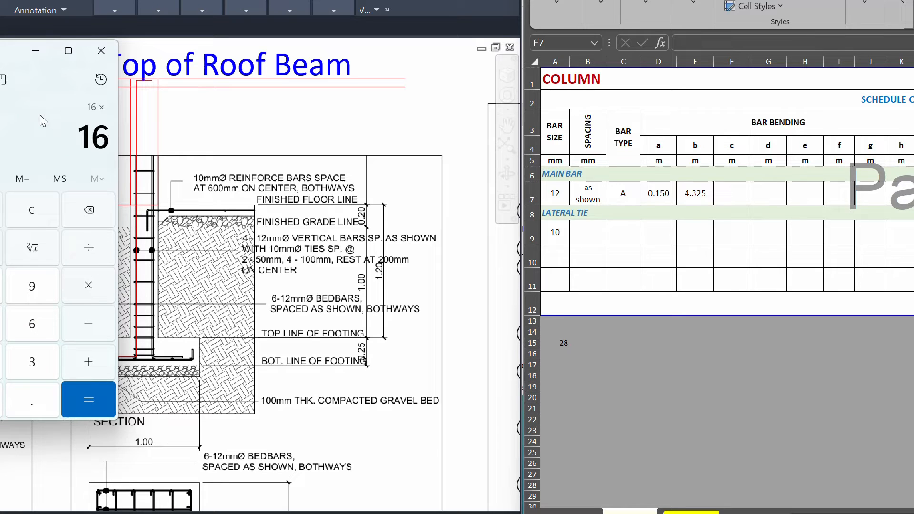
text(12)
key(Return)
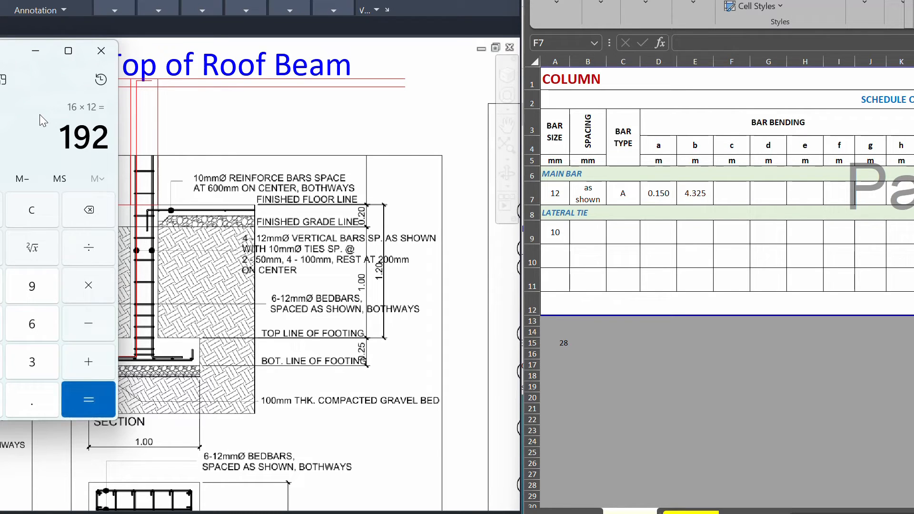
click(35, 52)
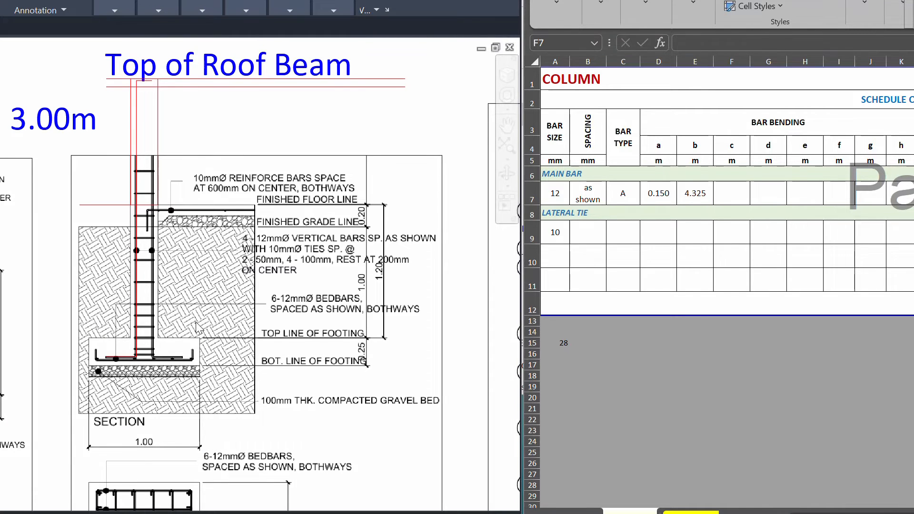
Step: Check the F2-C2 footing plan and set the main bar's dimension c to 0.3 m
drag(205, 452, 195, 264)
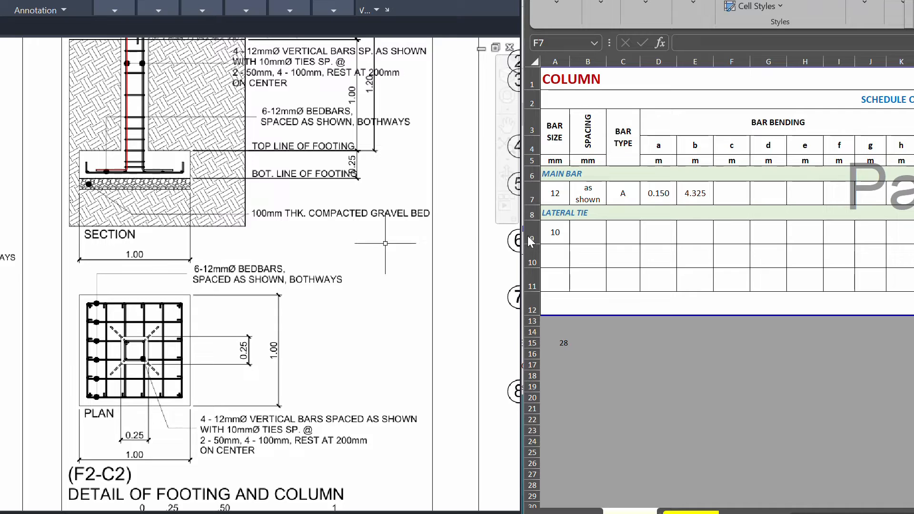
click(740, 198)
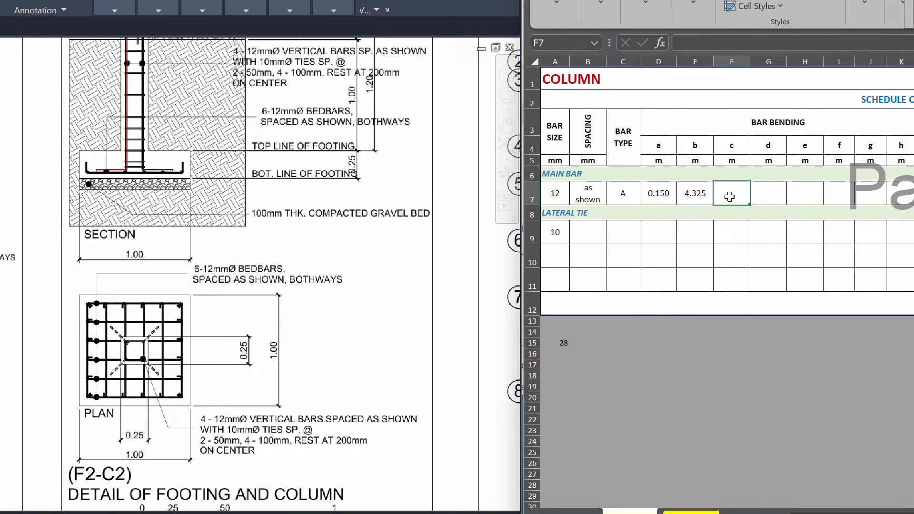
click(424, 513)
click(34, 52)
text(0.3)
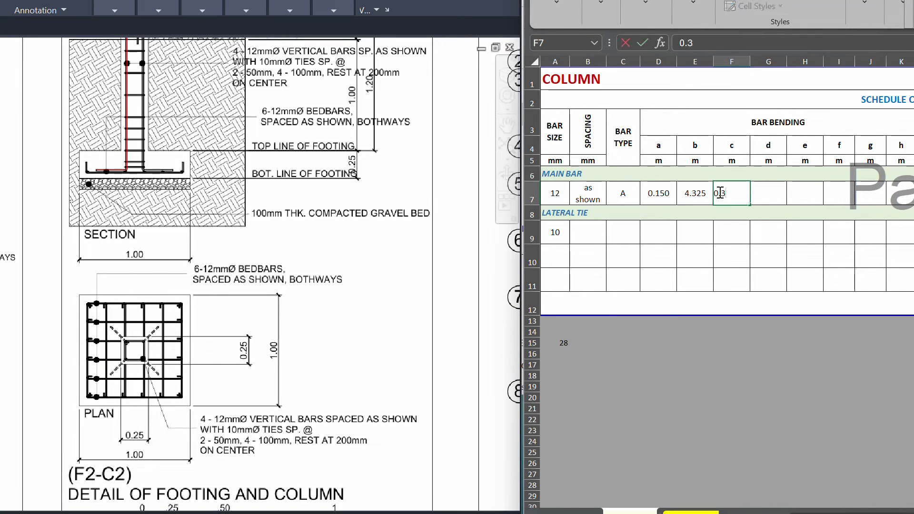
key(Return)
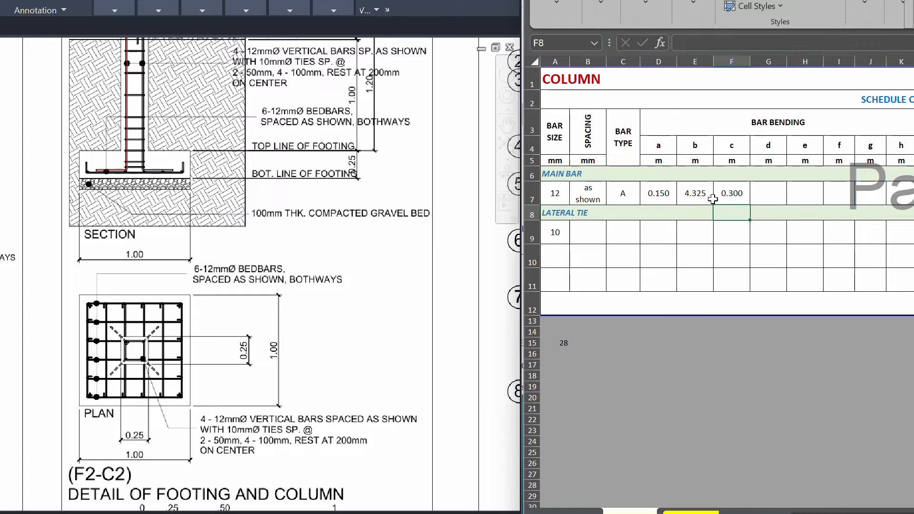
click(734, 198)
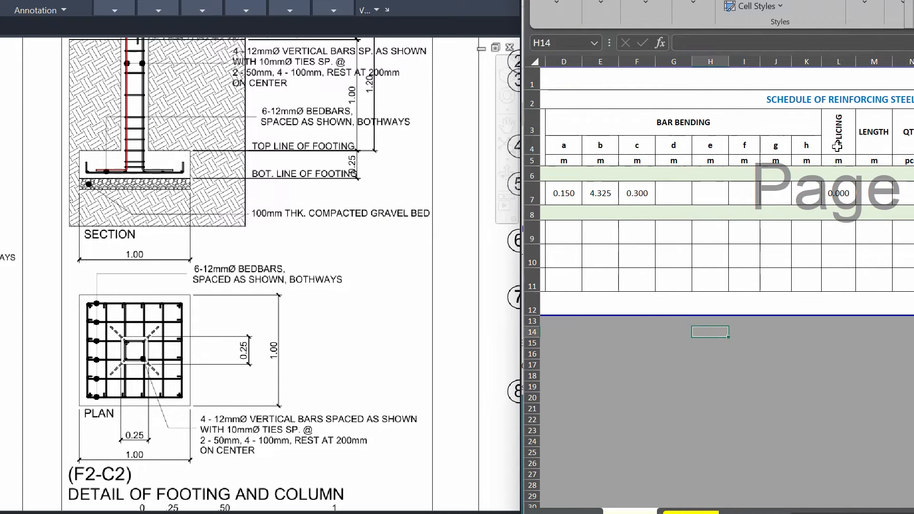
Step: Review the main bar's splicing formula together with its bending dimensions a to c and the unused dimensions d to h
click(838, 147)
click(839, 195)
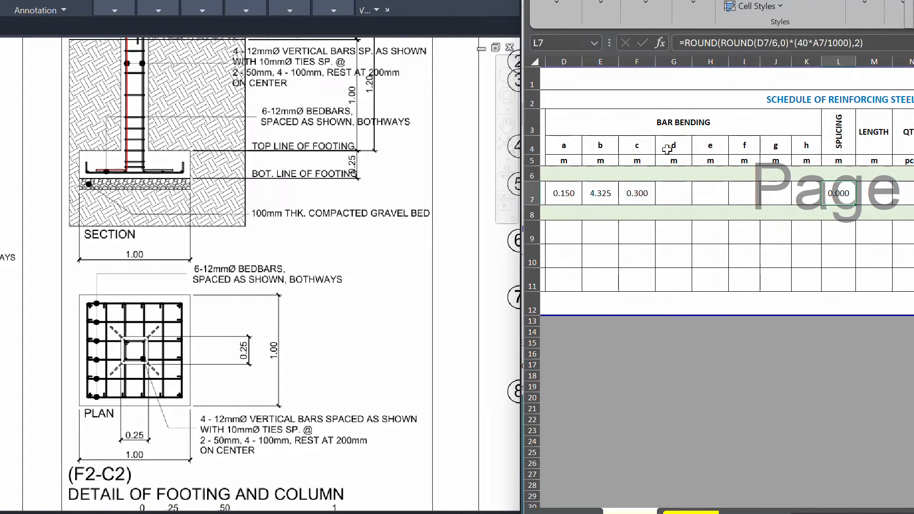
drag(667, 150, 782, 147)
drag(663, 198, 801, 189)
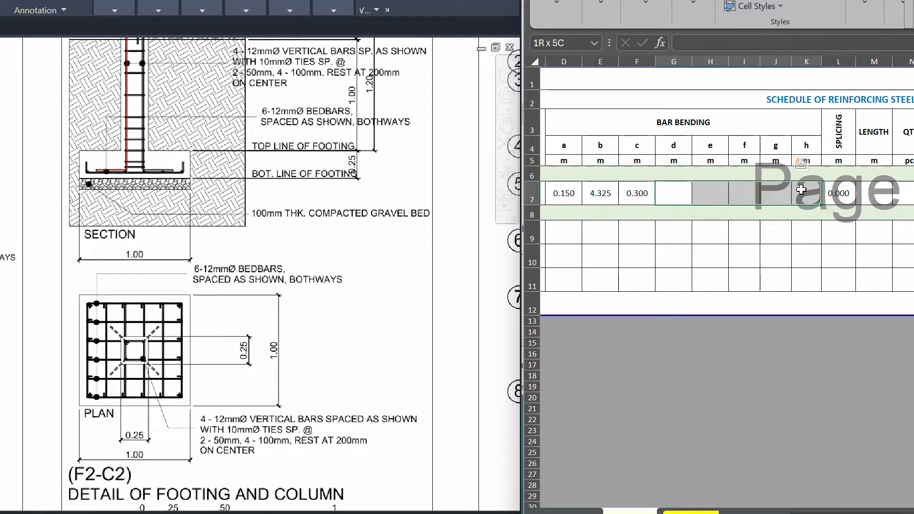
drag(802, 189, 801, 190)
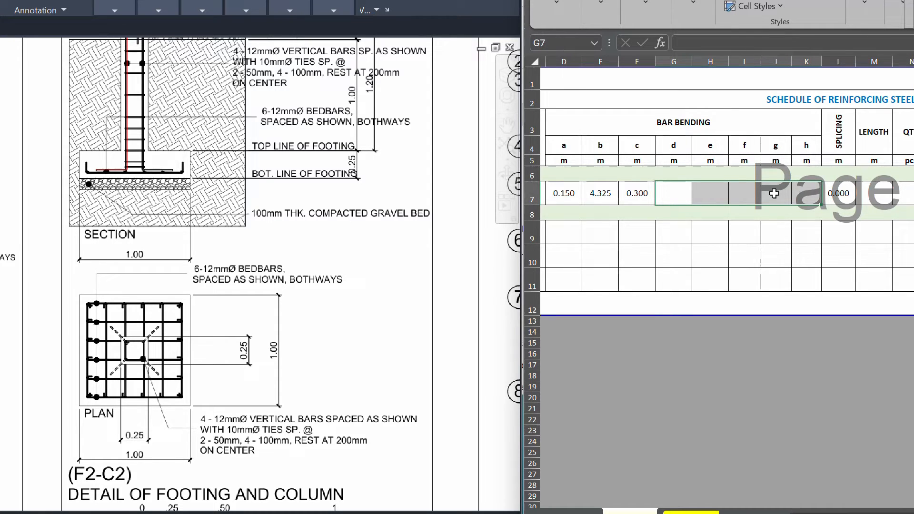
click(839, 131)
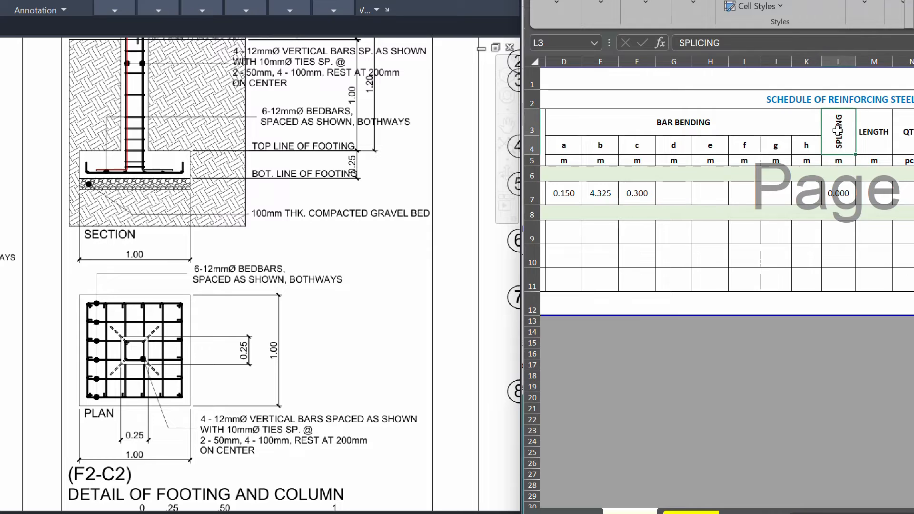
click(794, 193)
drag(564, 192, 637, 193)
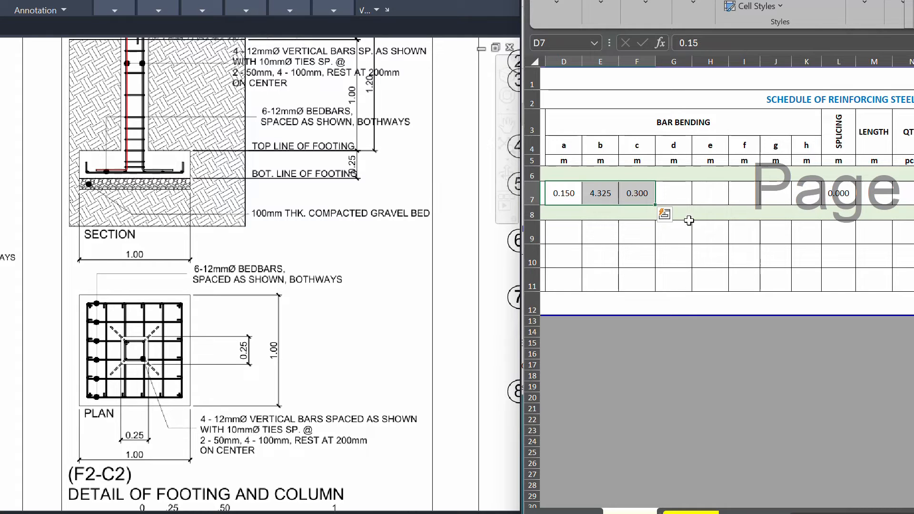
click(676, 196)
click(708, 192)
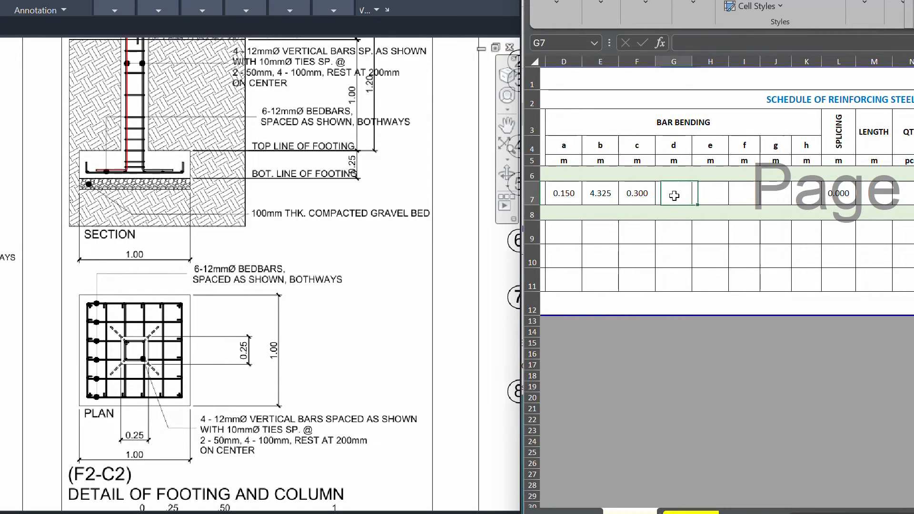
drag(561, 197, 629, 191)
click(830, 143)
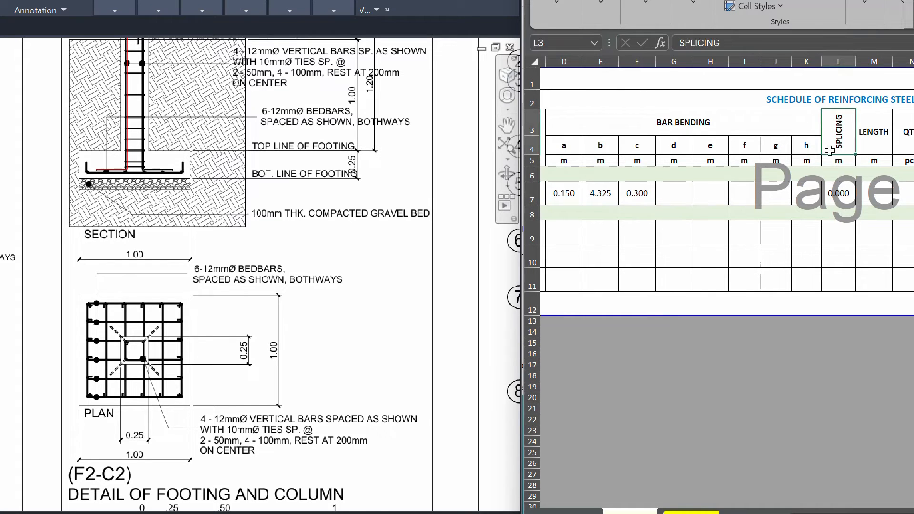
click(770, 197)
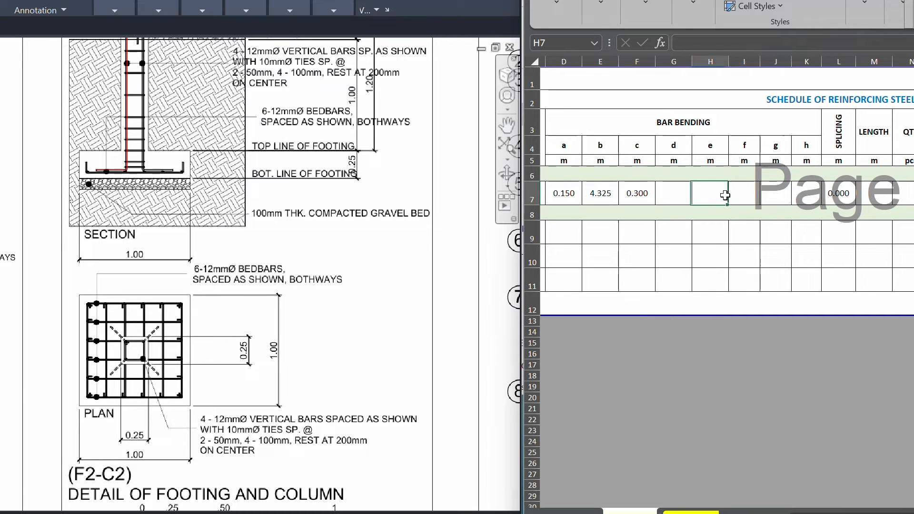
click(796, 194)
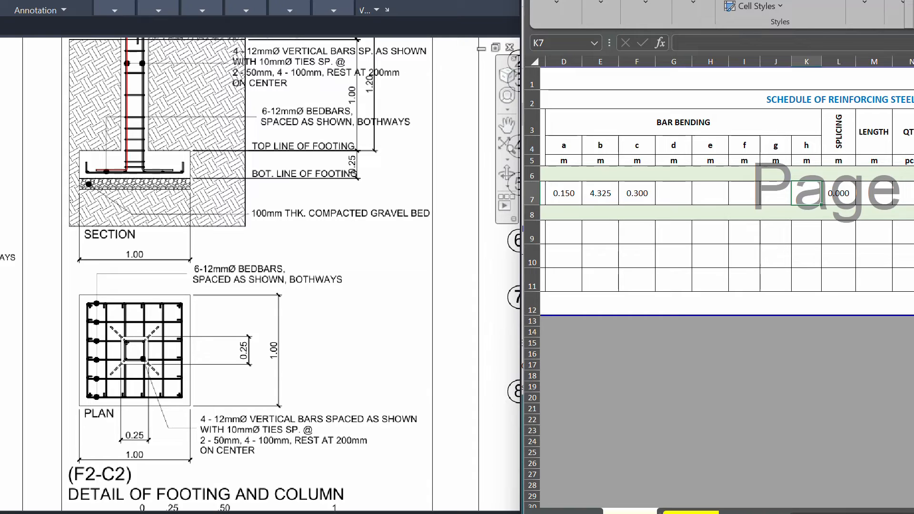
Step: Compute the main bar's length in M7 as =SUM(D7:L7), adding bending dimensions a to h and the splicing
click(877, 142)
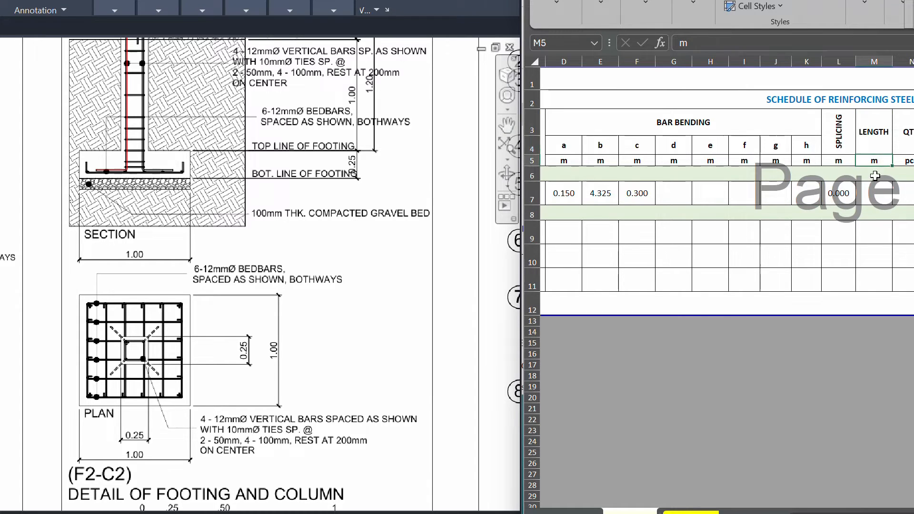
click(876, 194)
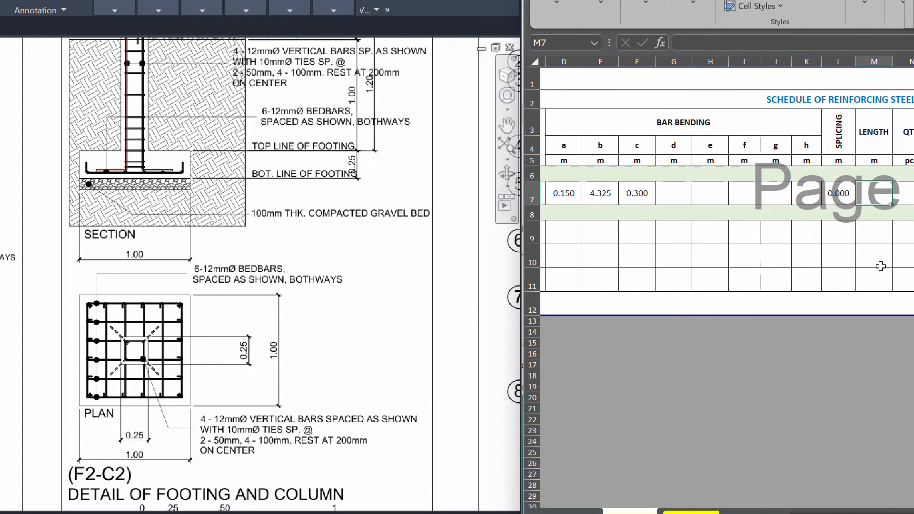
drag(553, 191, 842, 190)
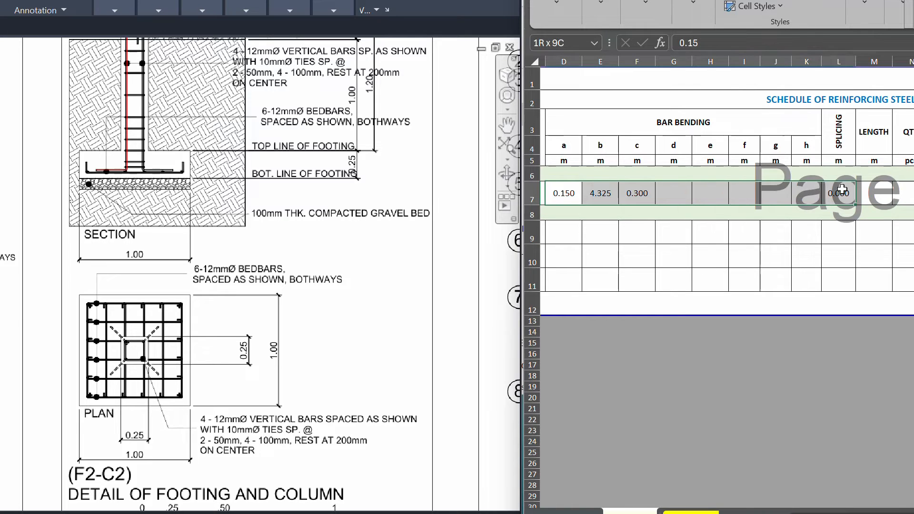
drag(548, 149, 830, 148)
drag(562, 193, 848, 193)
click(874, 193)
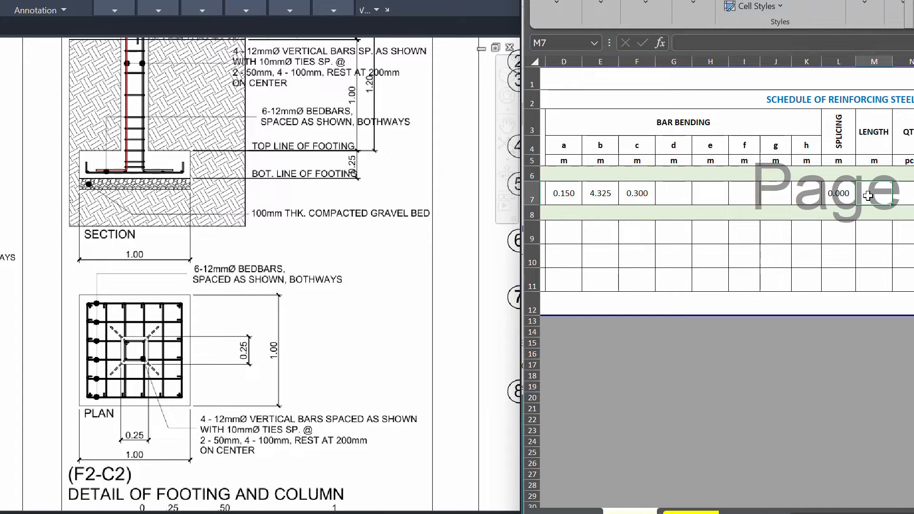
text(=)
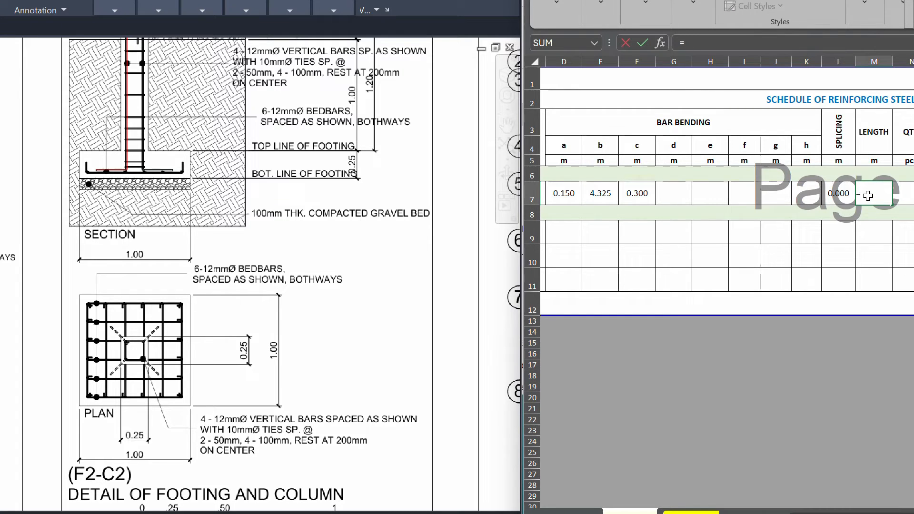
text(SUM)
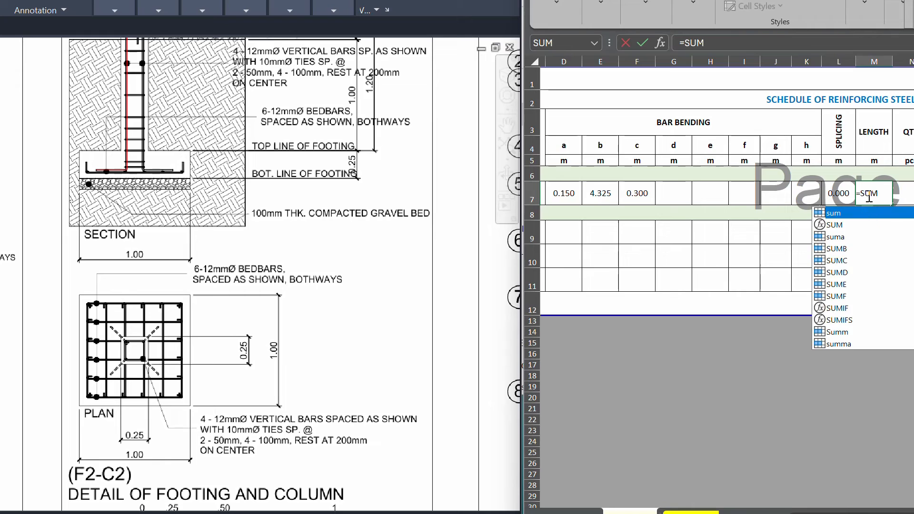
text(()
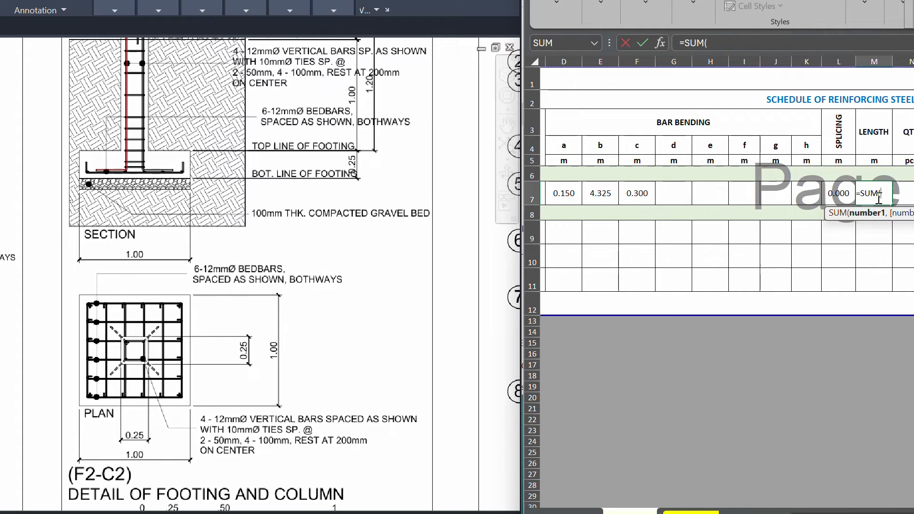
drag(559, 193, 838, 191)
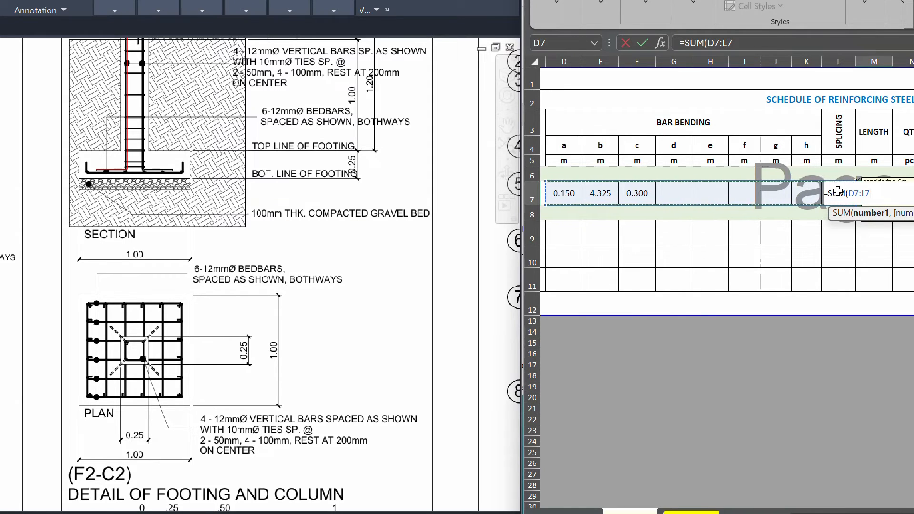
text())
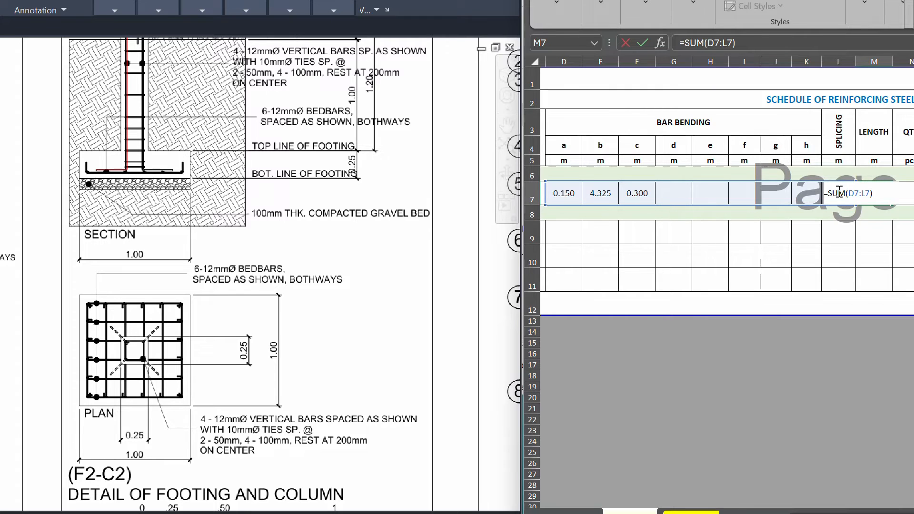
key(Return)
Step: Check the main bar's length formula and show its result with three decimal places
double_click(875, 195)
key(Escape)
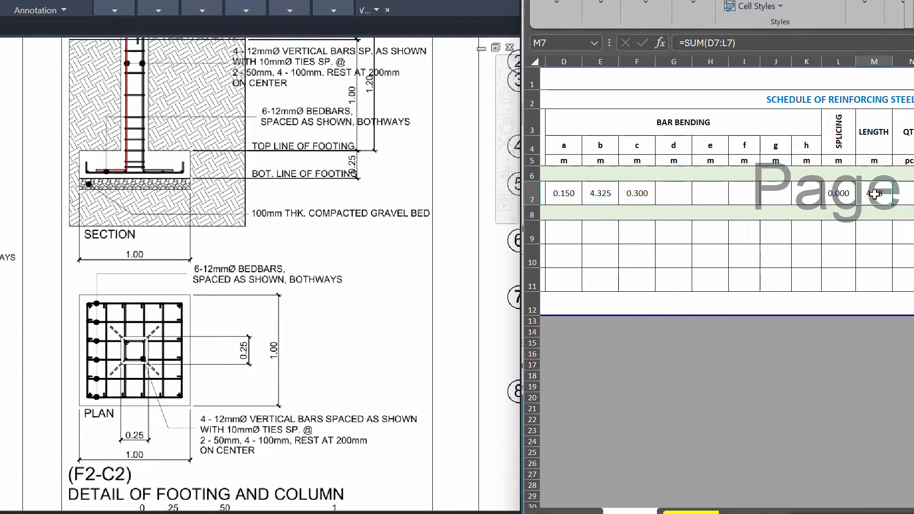
click(696, 6)
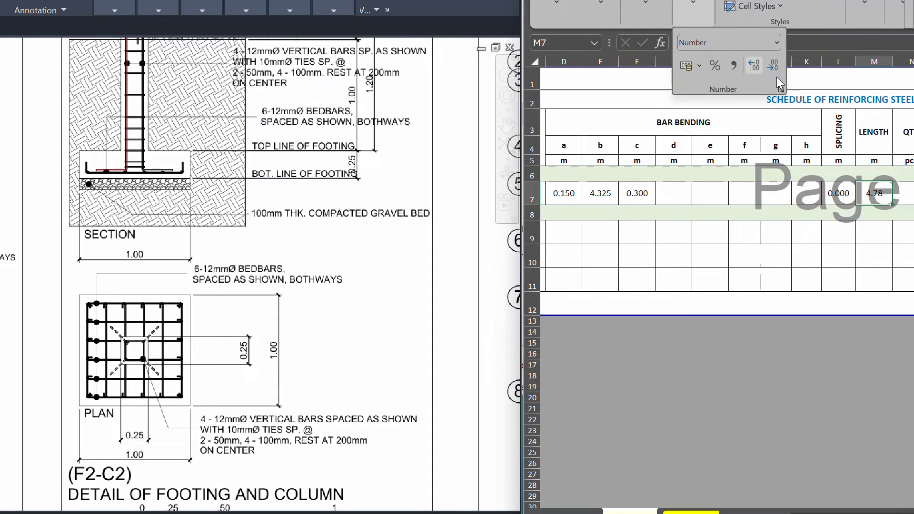
click(777, 77)
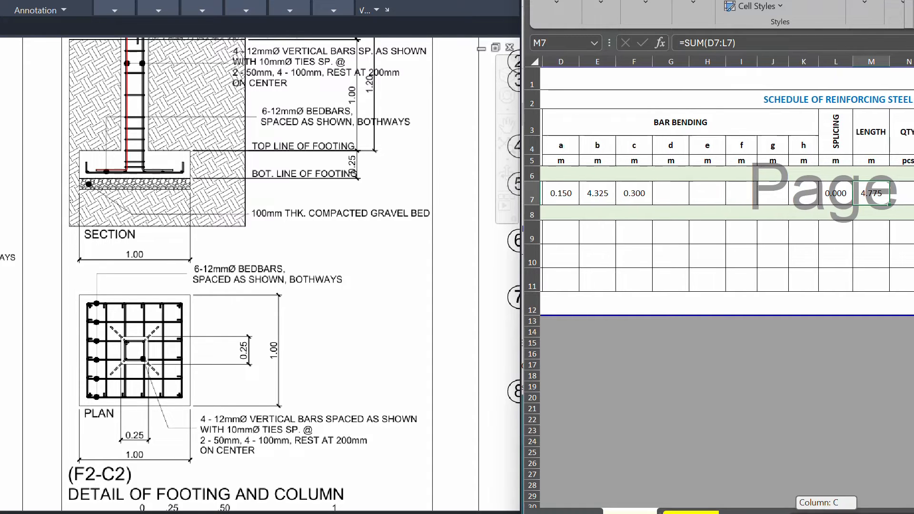
Step: Set the main bar's quantity to 4 pieces
scroll(809, 215, right, 4)
click(746, 194)
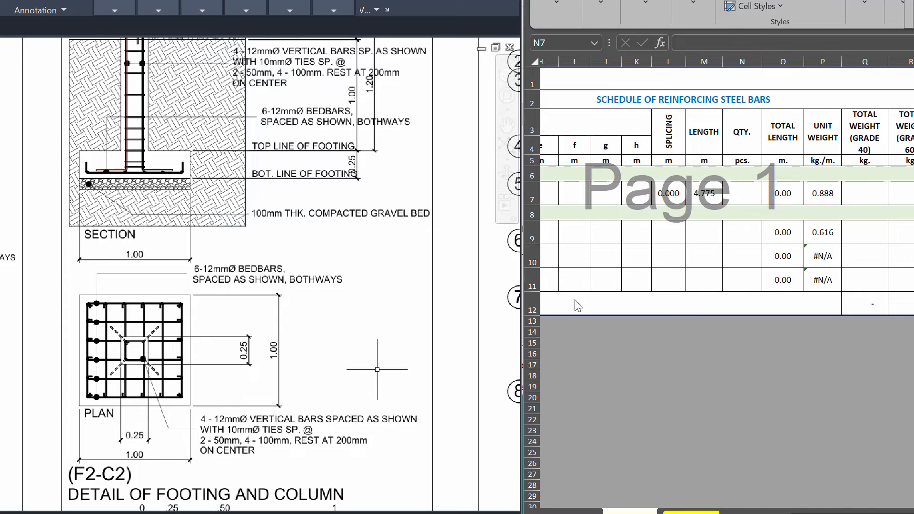
click(736, 193)
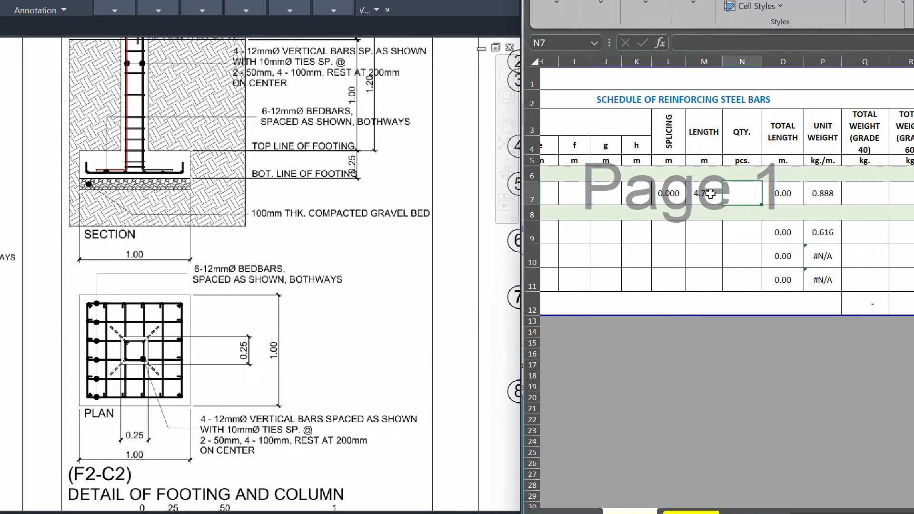
text(4)
key(Return)
Step: Review the main bar's total length formula together with the length and quantity it multiplies
click(782, 138)
click(783, 194)
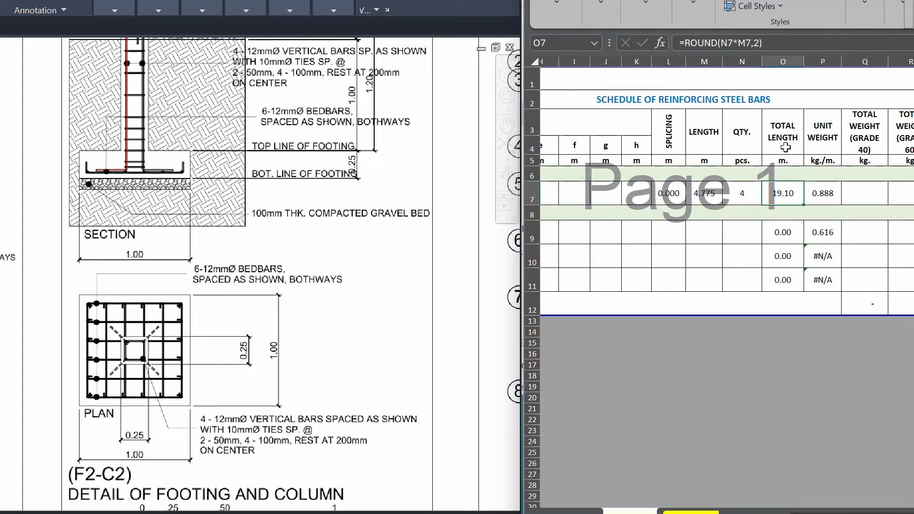
double_click(784, 193)
key(Return)
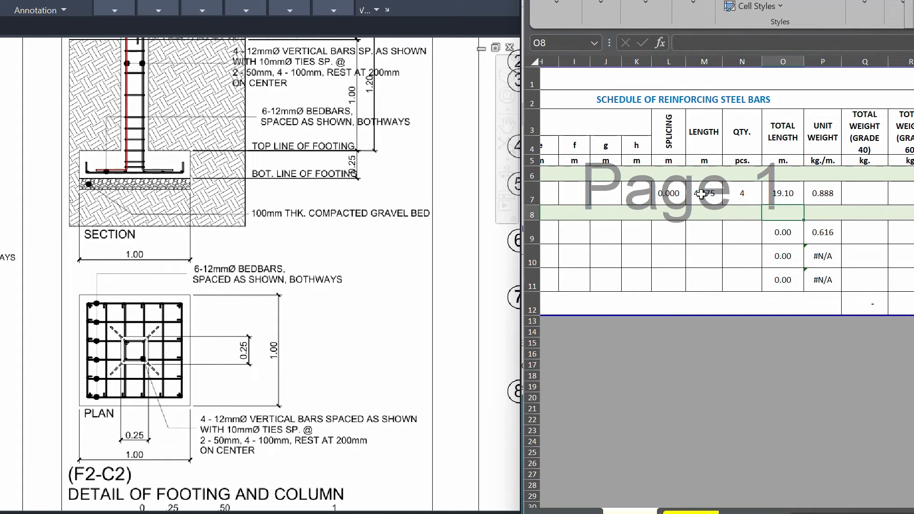
click(719, 193)
click(713, 138)
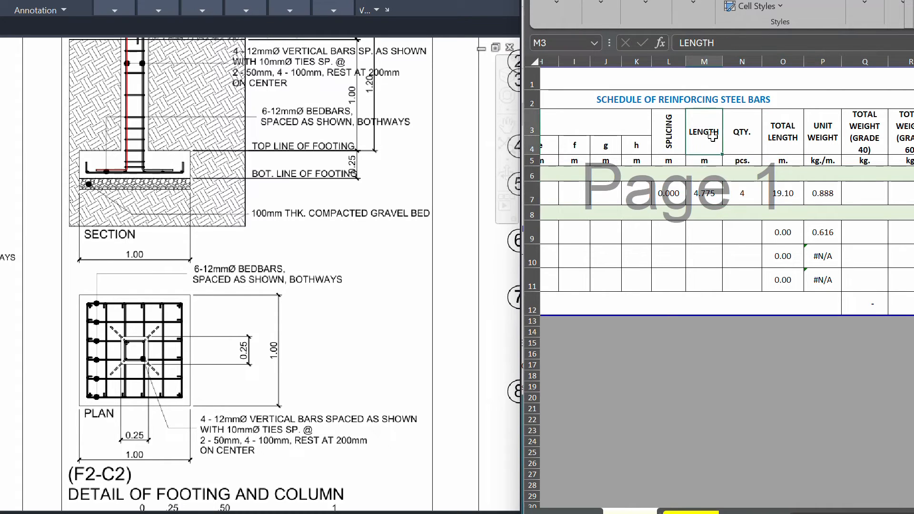
click(705, 196)
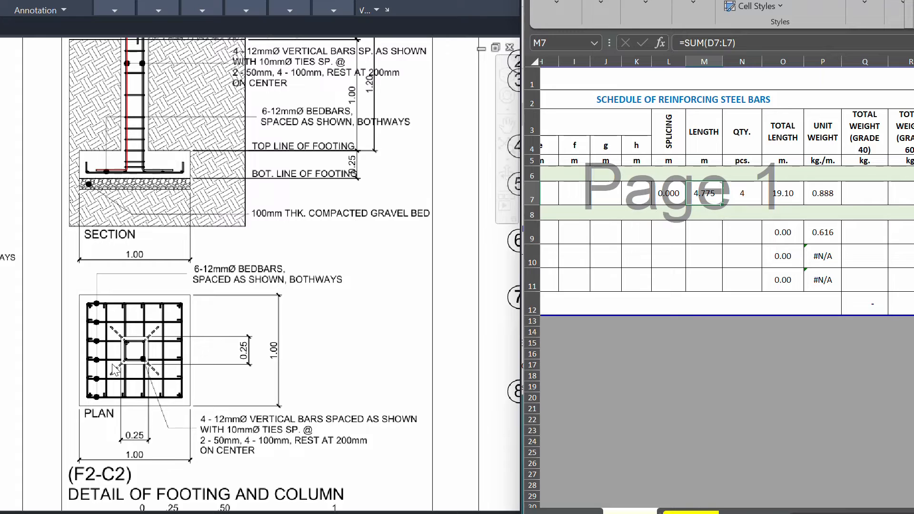
click(743, 195)
click(776, 197)
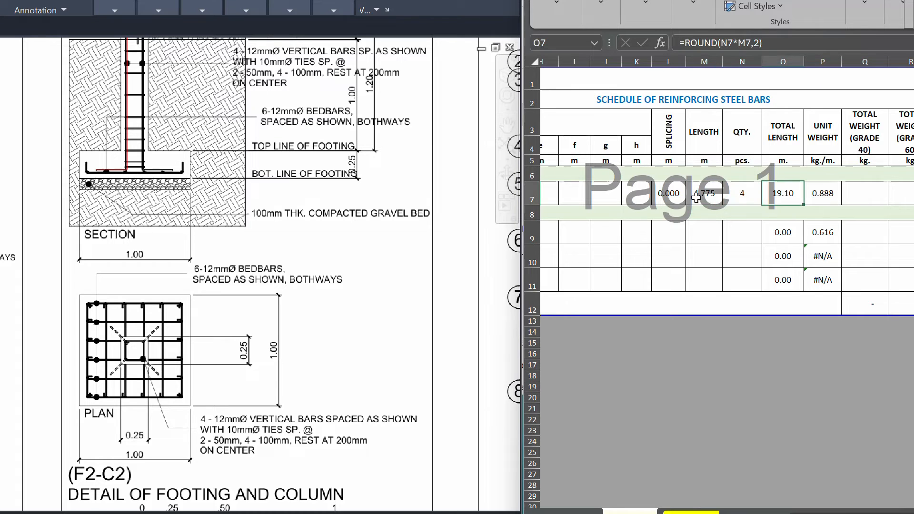
click(703, 199)
click(742, 198)
click(779, 196)
Step: Multiply 4.775 by 4 in Calculator to verify the main bar's total length
click(589, 513)
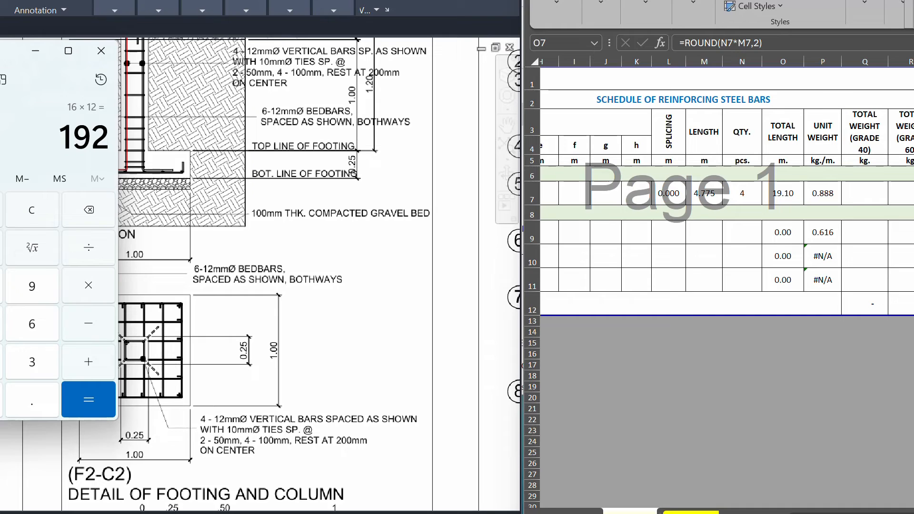
text(4.7)
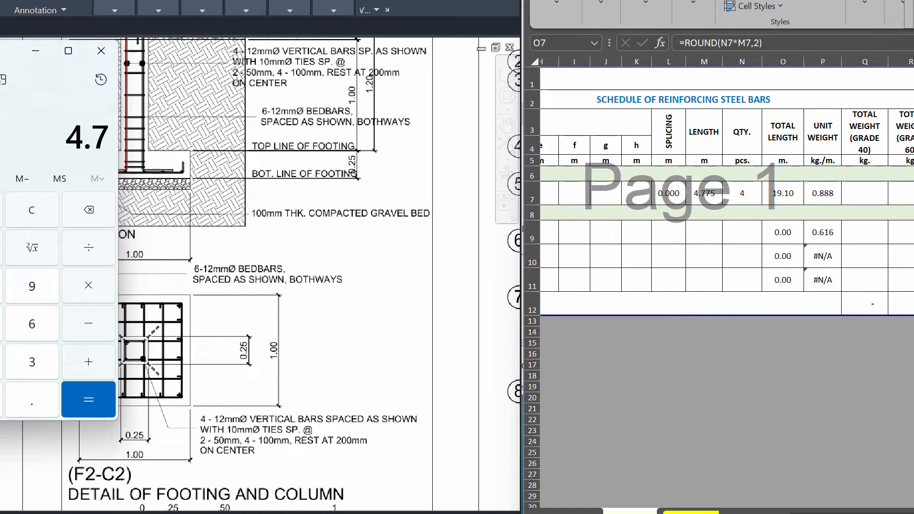
text(75*4)
key(Return)
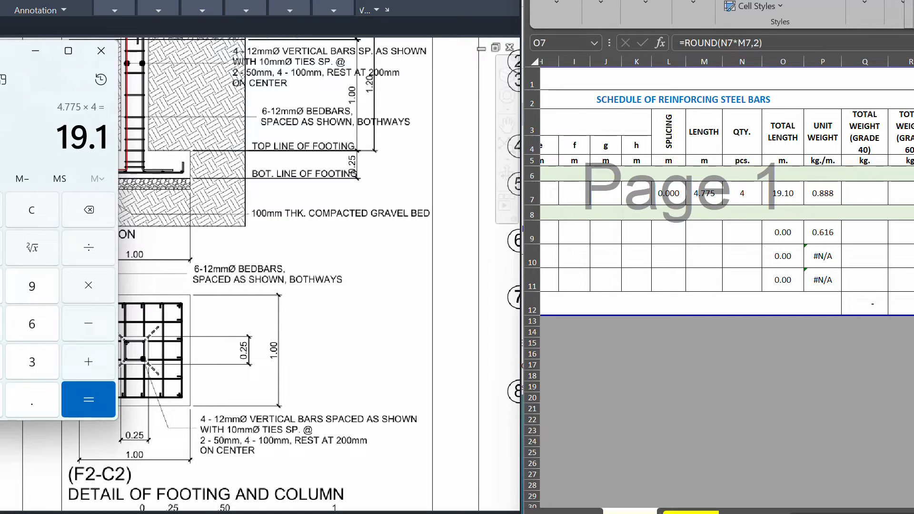
click(35, 50)
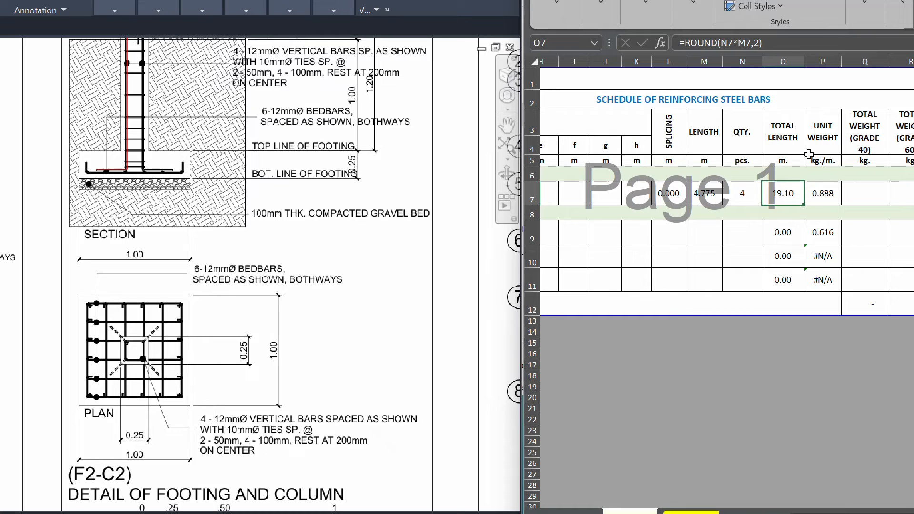
Step: Examine the main bar's unit weight and the unit given in that column's heading
click(818, 141)
click(824, 162)
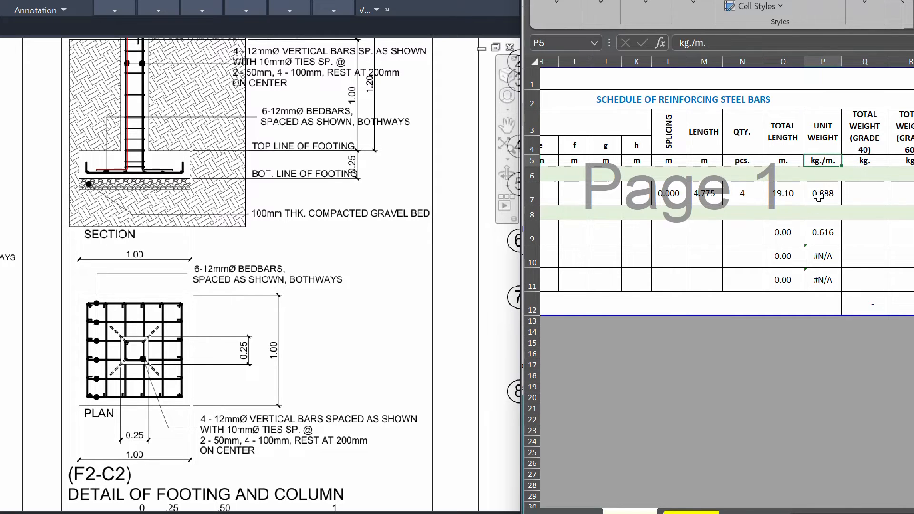
click(818, 195)
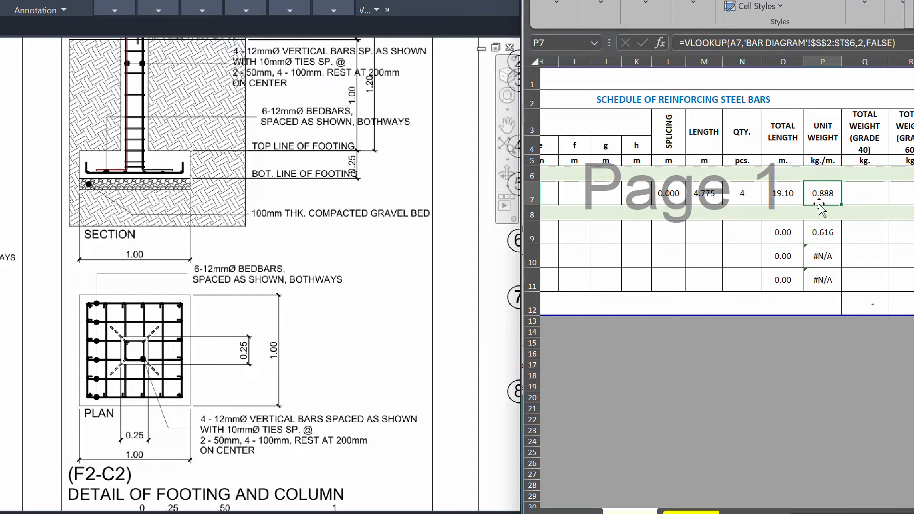
key(Up)
key(Up)
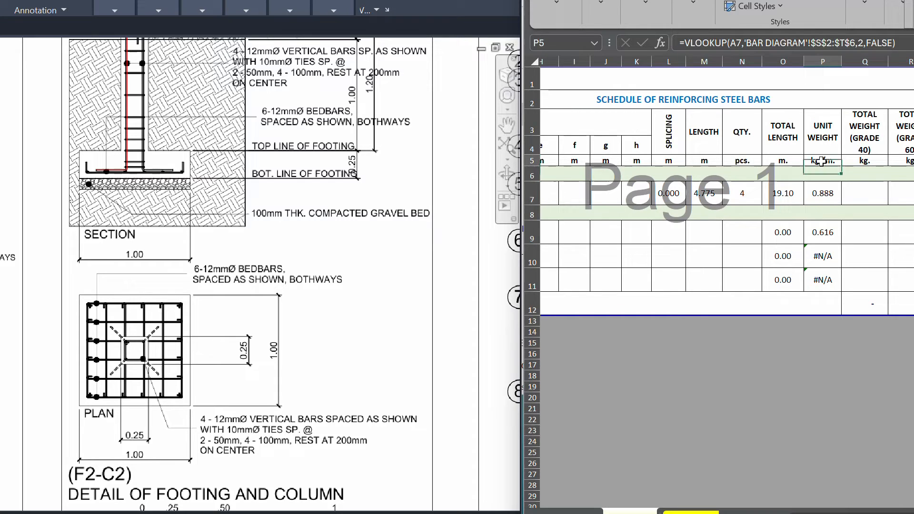
click(819, 192)
key(Up)
key(Up)
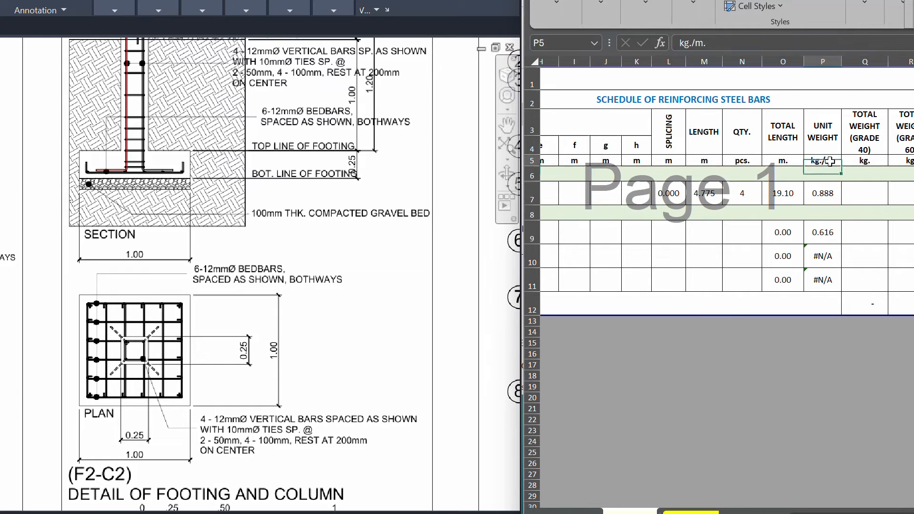
click(822, 195)
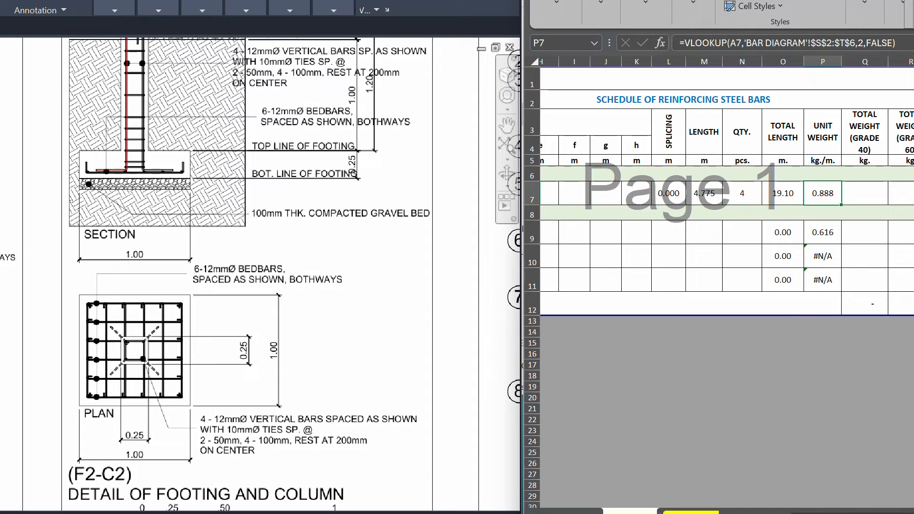
Step: Widen the schedule window and inspect the unit weight's VLOOKUP formula along with the bar size it refers to
drag(522, 170, 115, 170)
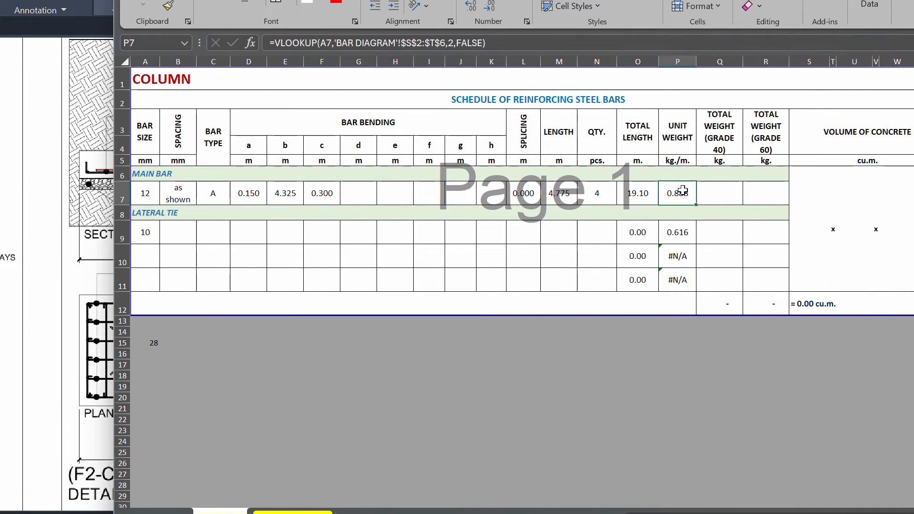
click(273, 44)
click(583, 42)
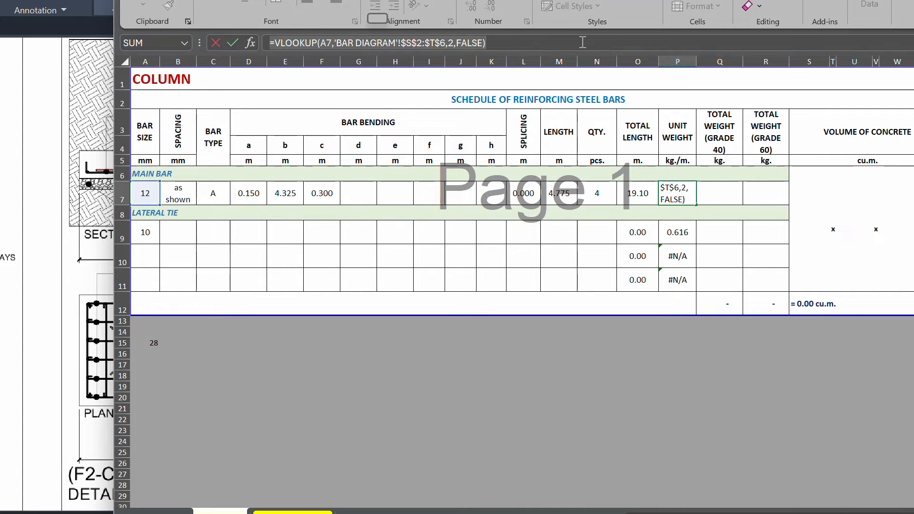
click(145, 192)
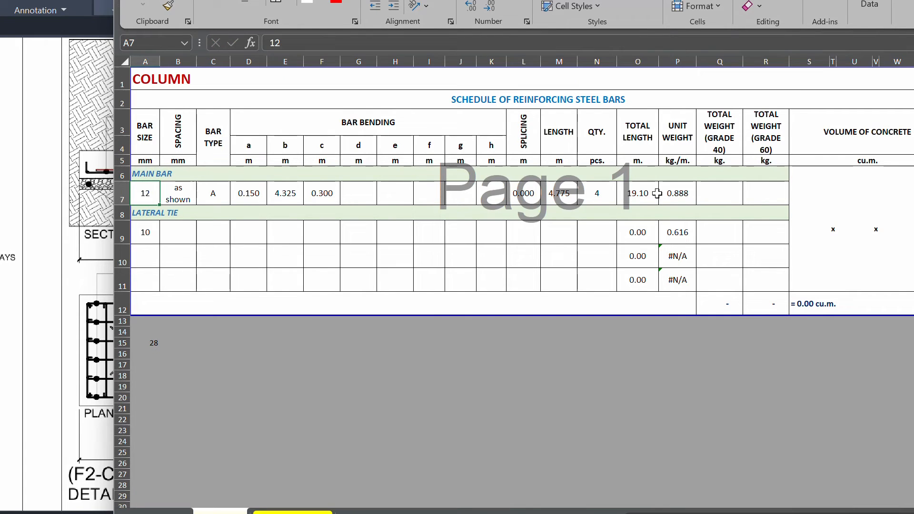
Step: Highlight the main bar's unit weight and bar size cells with a yellow fill
click(679, 192)
click(320, 3)
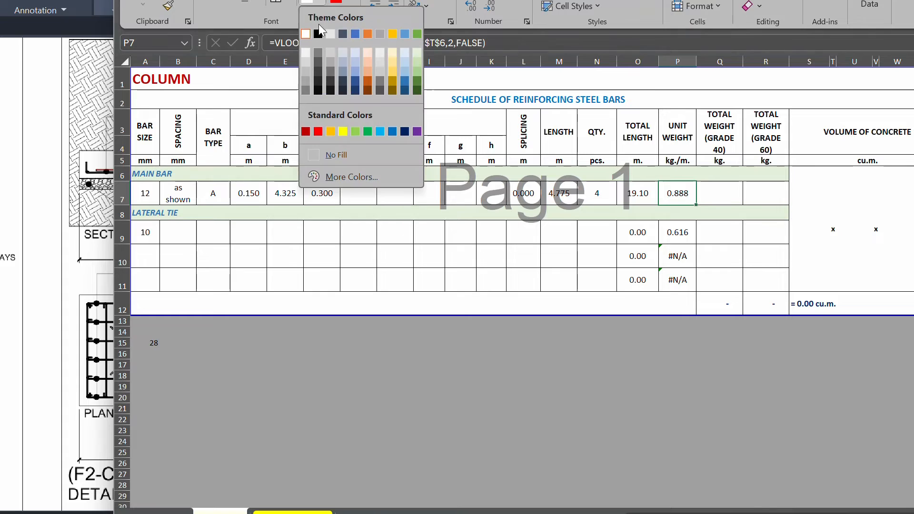
click(344, 131)
click(145, 193)
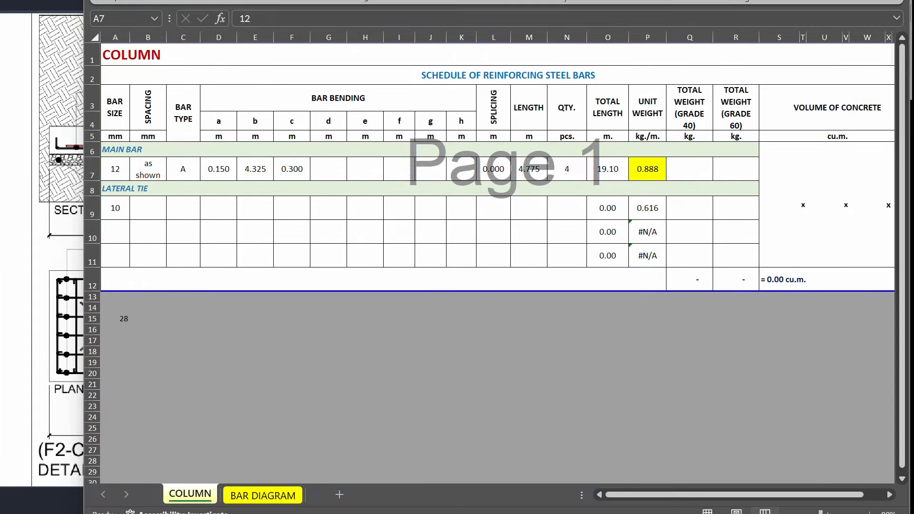
click(277, 0)
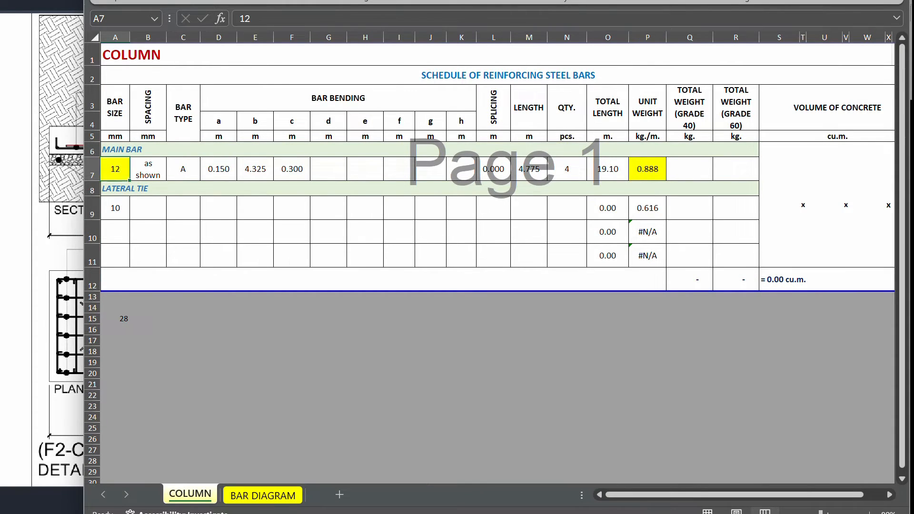
click(365, 207)
click(119, 171)
click(651, 166)
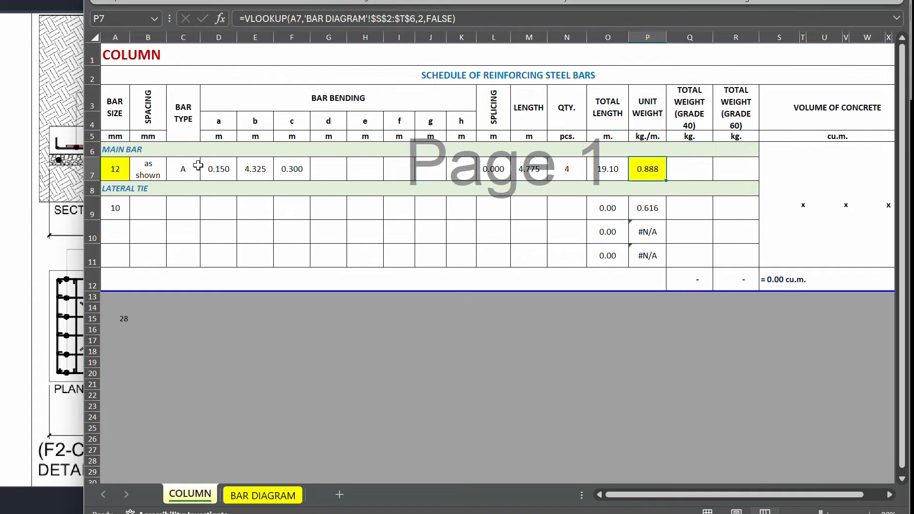
Step: Test the main bar's unit weight lookup with a bar size of 10, and set the size back to 12
click(127, 174)
text(10)
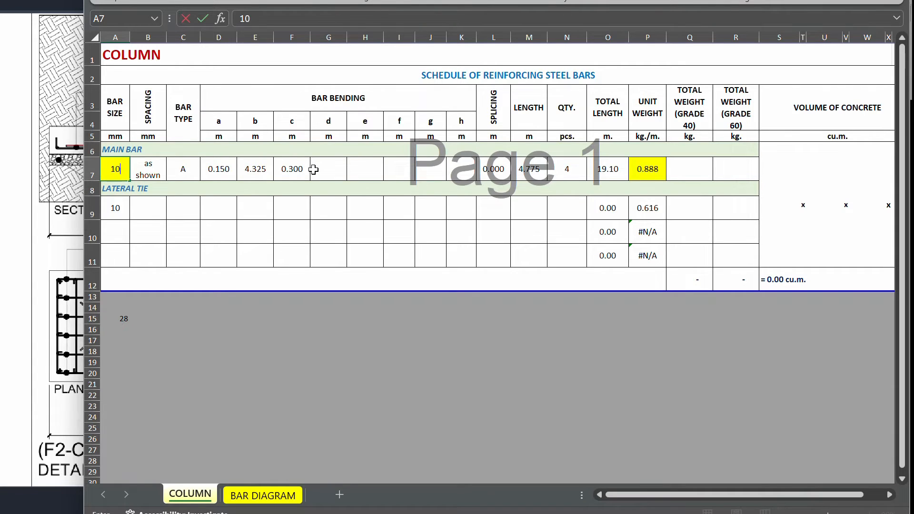
key(Return)
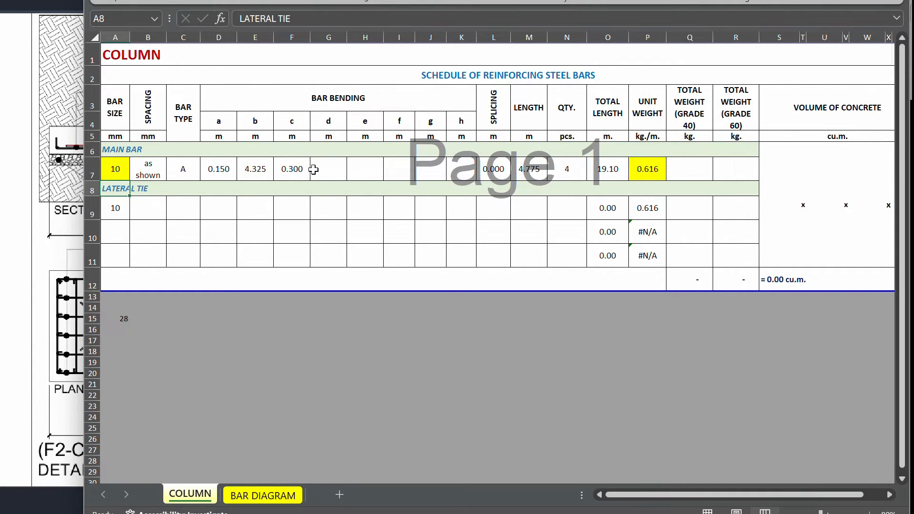
click(637, 165)
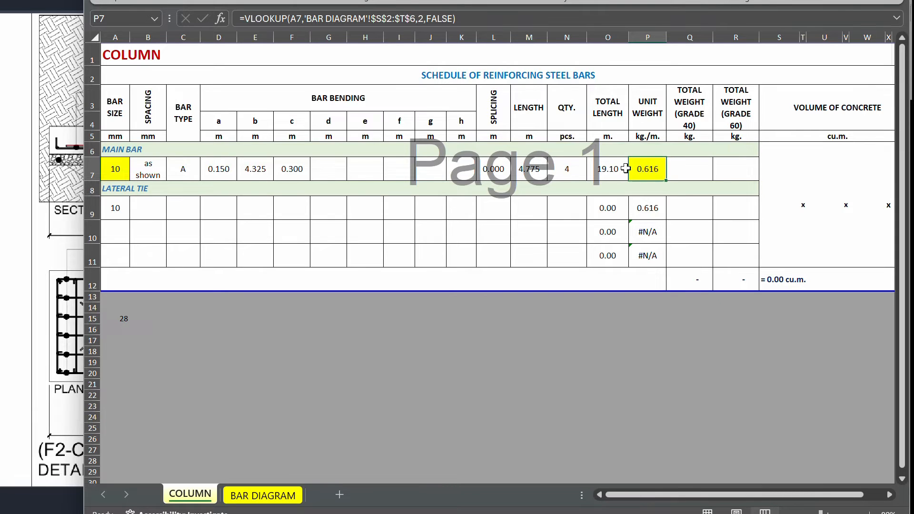
click(112, 175)
text(12)
key(Return)
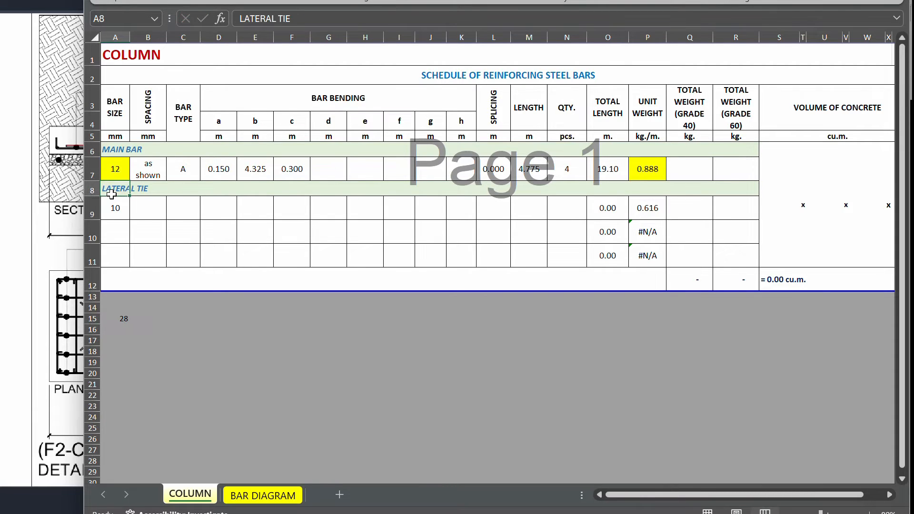
Step: Test the main bar's unit weight lookup with a bar size of 16, and restore 12 as the size
key(Up)
text(16)
key(Return)
key(Up)
text(12)
key(Return)
click(646, 175)
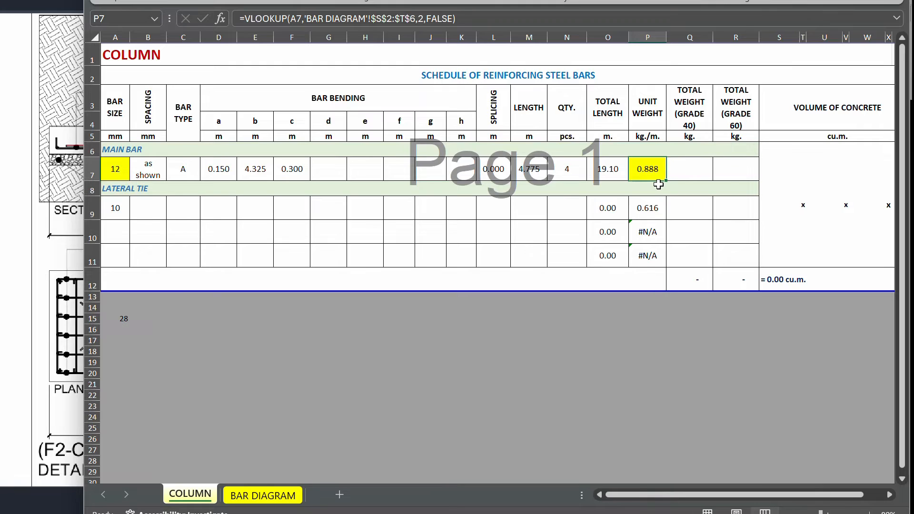
Step: Calculate the main bar's Grade 40 total weight with the formula =P7*O7, multiplying unit weight by total length
click(691, 104)
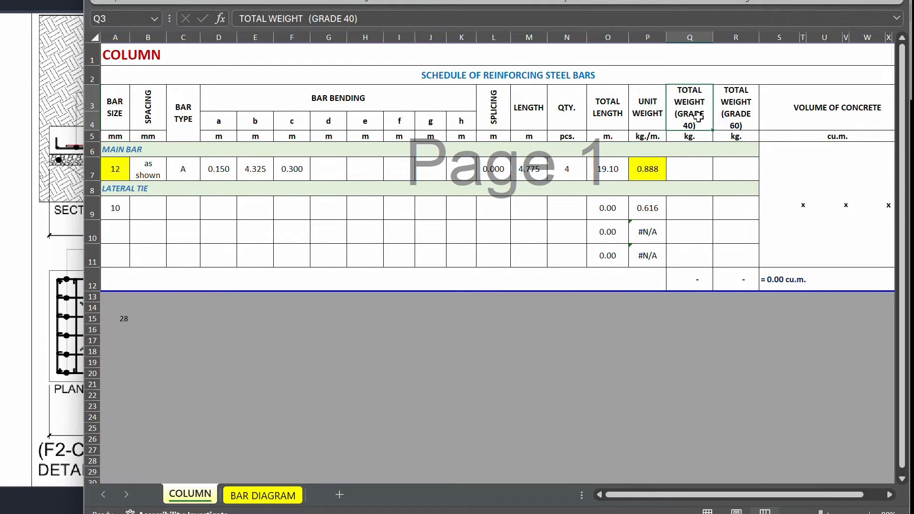
click(681, 168)
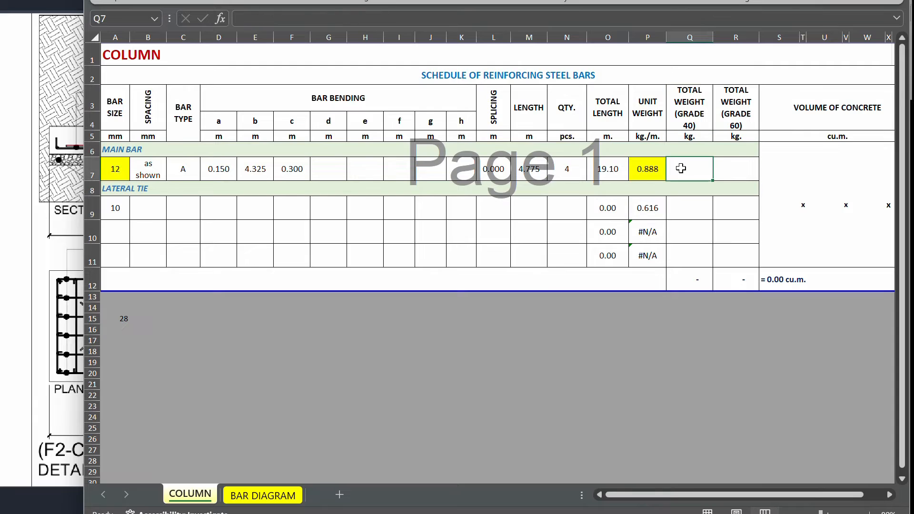
click(110, 172)
click(652, 170)
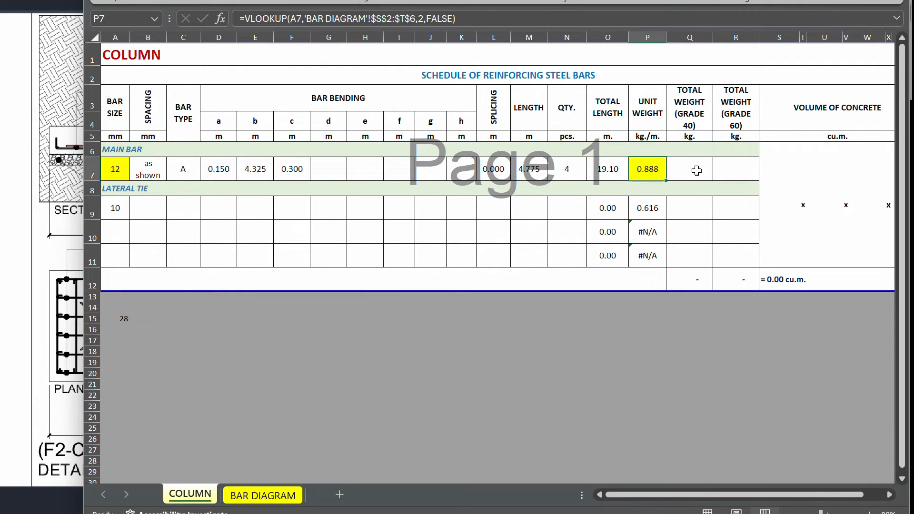
click(697, 171)
text(=)
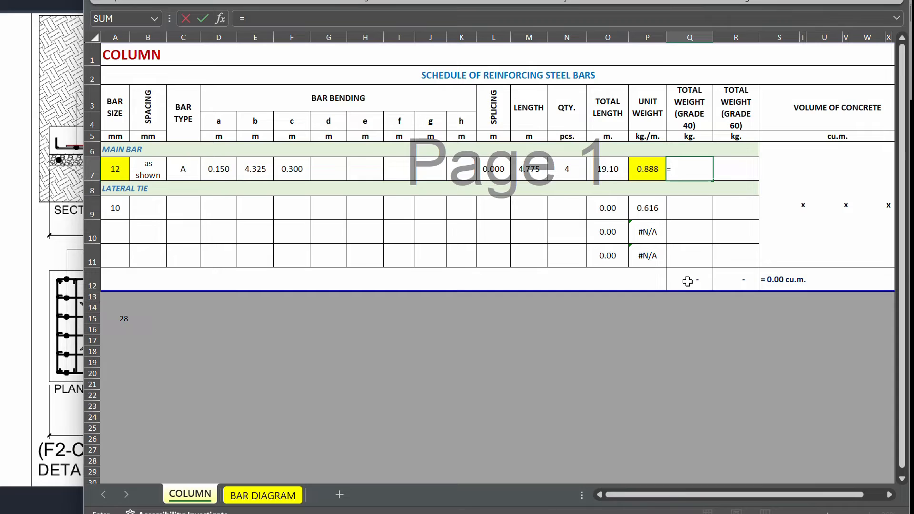
click(646, 169)
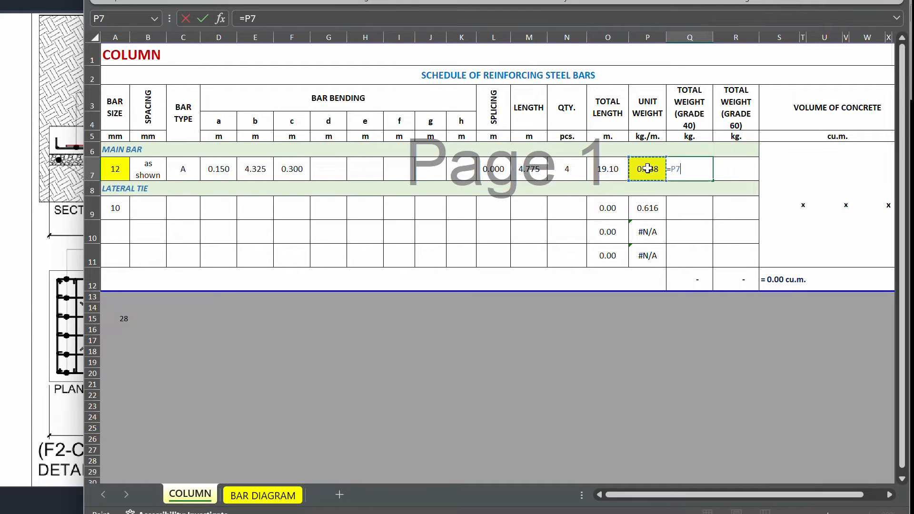
text(*)
click(611, 170)
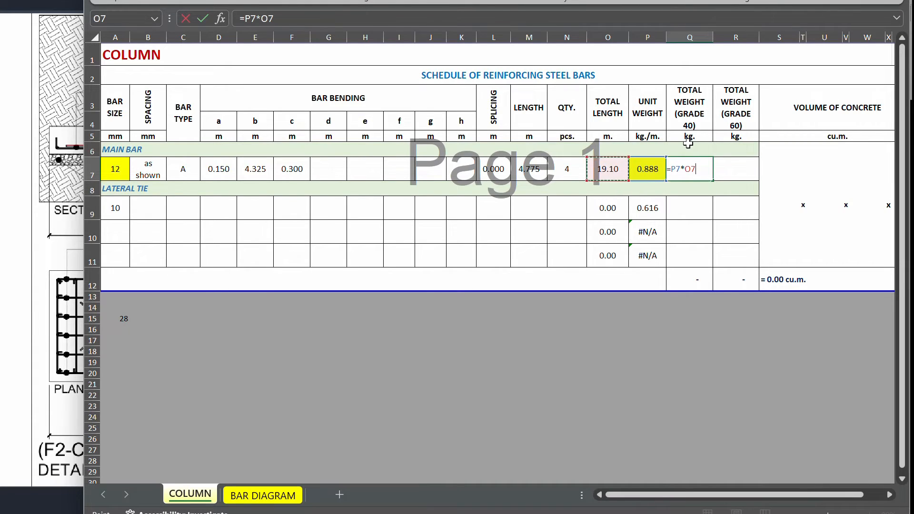
key(ctrl+Return)
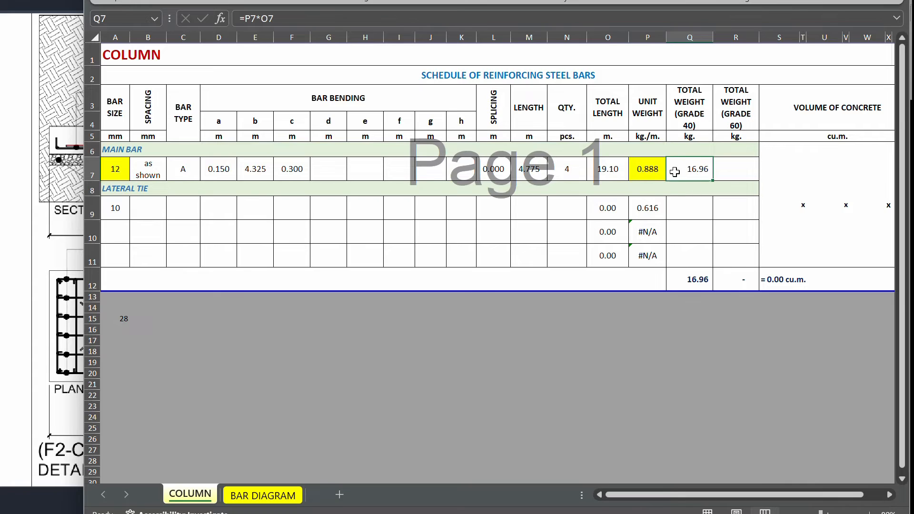
Step: Examine the lateral tie row in the schedule and the tie spacing note and ties in the F2-C2 detail
click(270, 218)
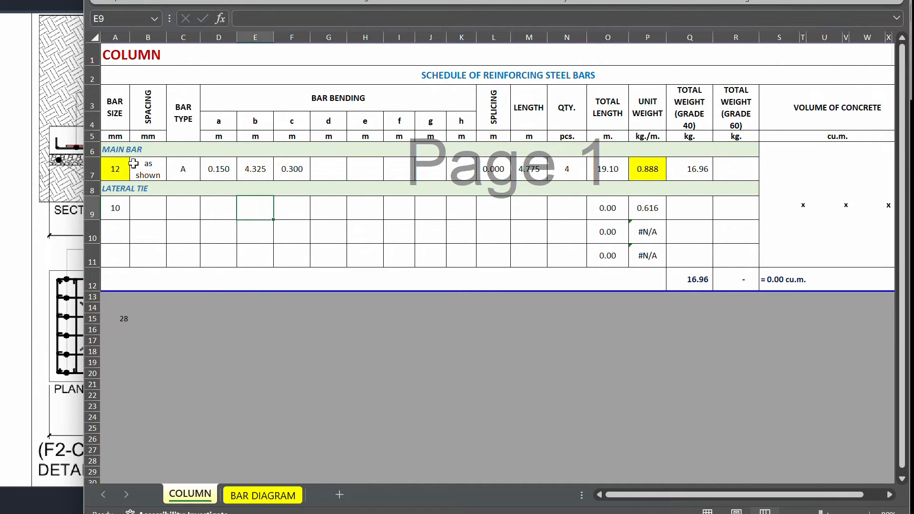
click(189, 238)
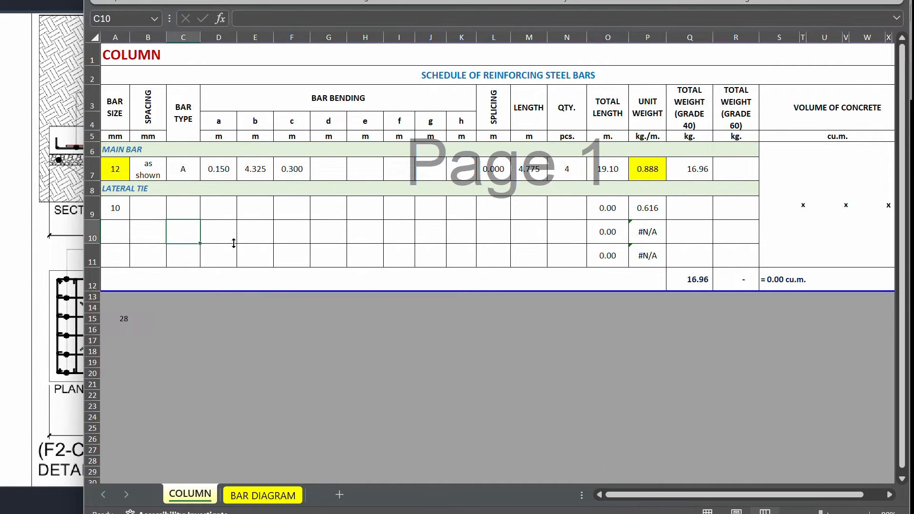
click(118, 208)
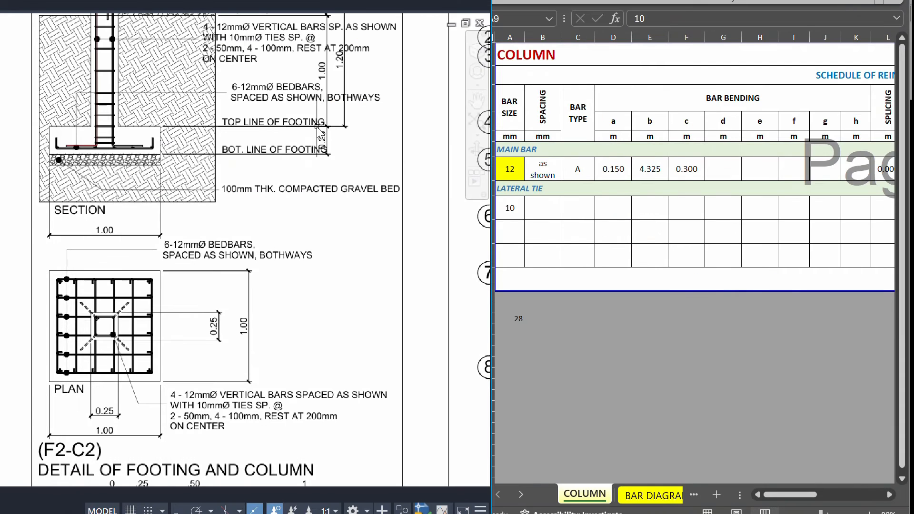
scroll(190, 441, up, 2)
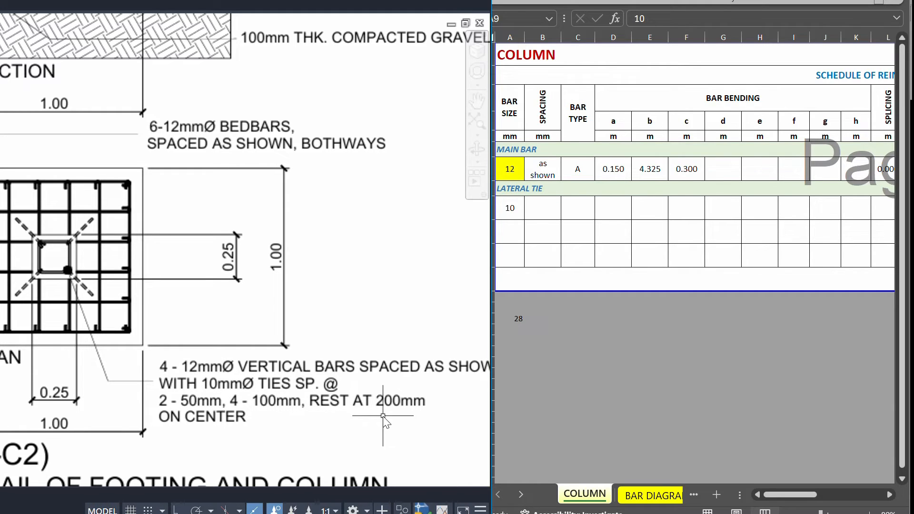
scroll(300, 371, down, 5)
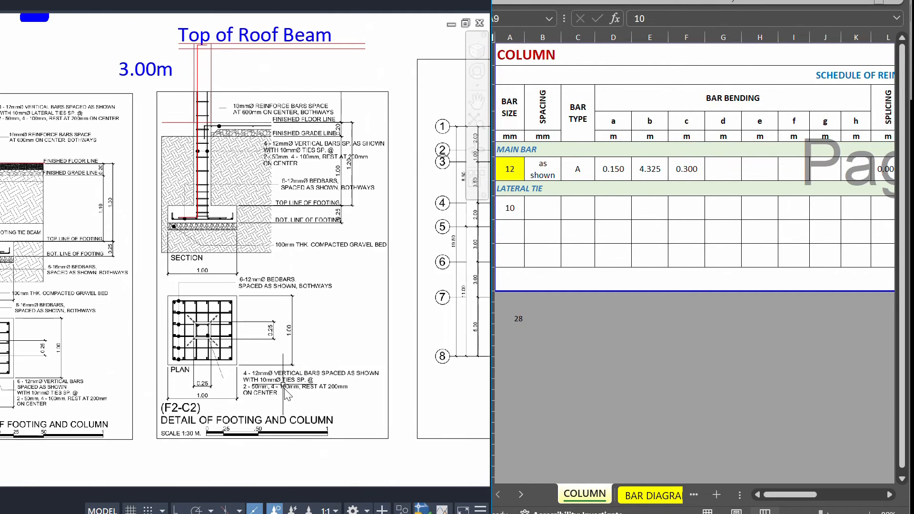
scroll(285, 381, up, 5)
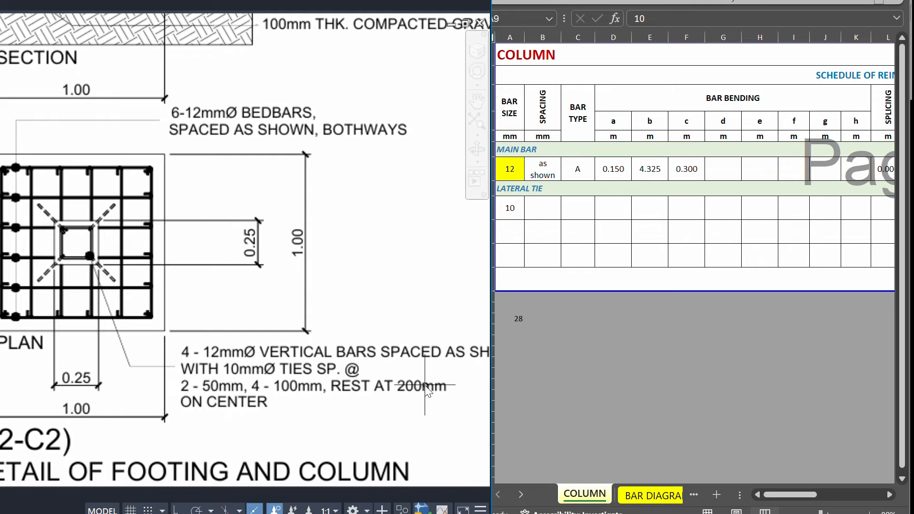
scroll(167, 400, down, 2)
scroll(125, 104, up, 2)
drag(126, 104, 186, 308)
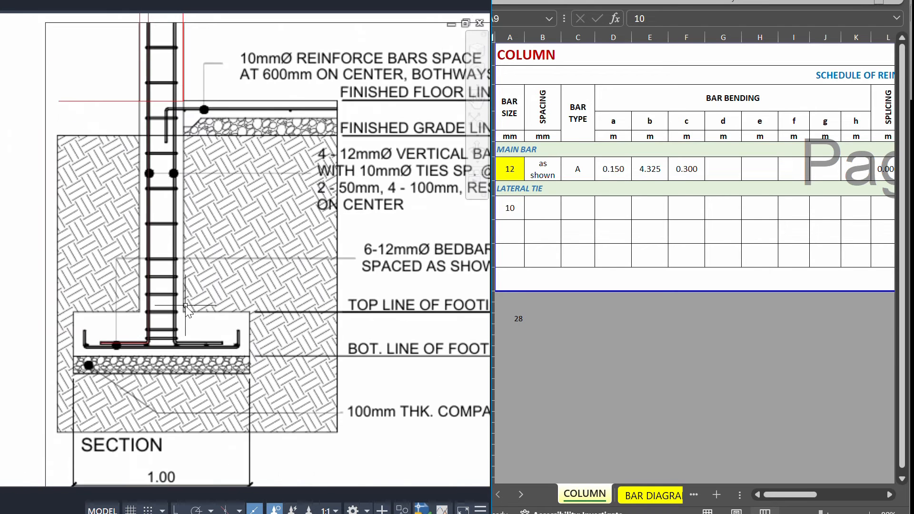
scroll(186, 307, down, 2)
mouse_move(220, 249)
mouse_down()
mouse_move(147, 238)
mouse_move(190, 225)
mouse_up()
Step: Inspect the tie arrangement along the vertical bar in the F2-C2 section, from the footing up the column
click(127, 87)
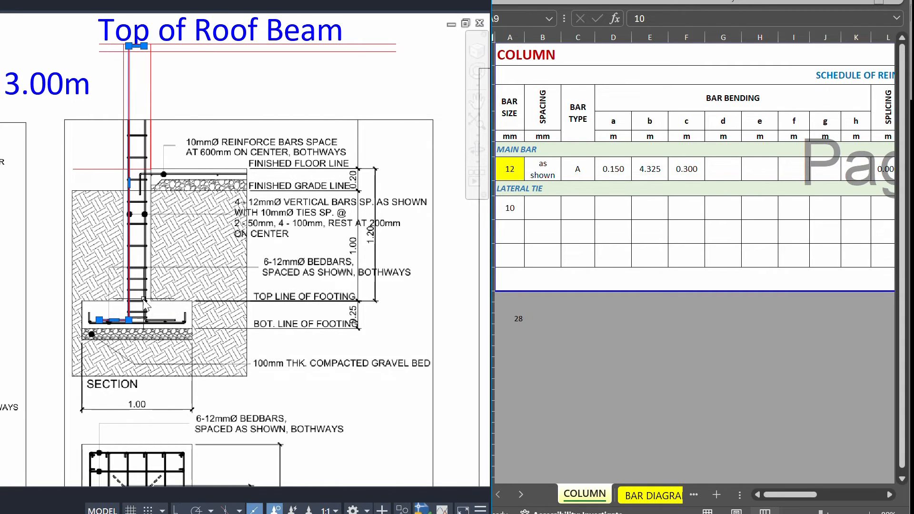
scroll(151, 324, up, 4)
scroll(162, 333, down, 4)
scroll(155, 332, up, 4)
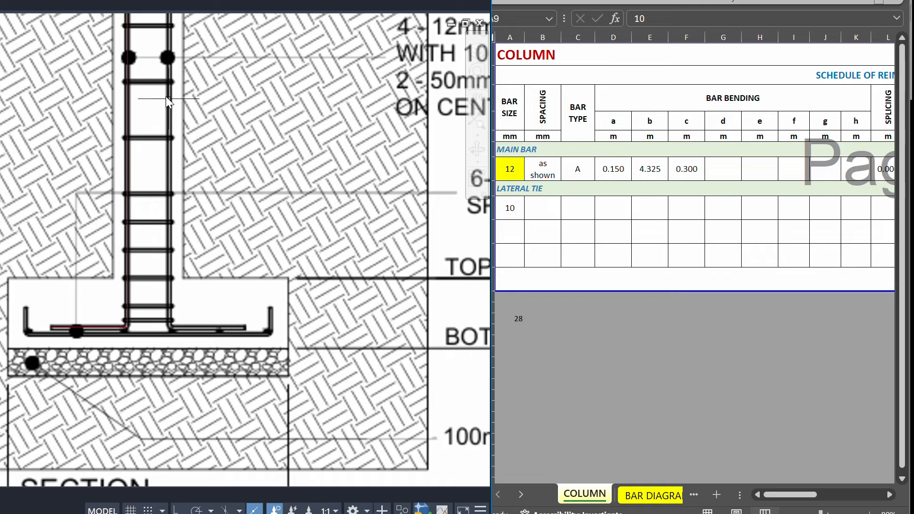
scroll(166, 97, down, 2)
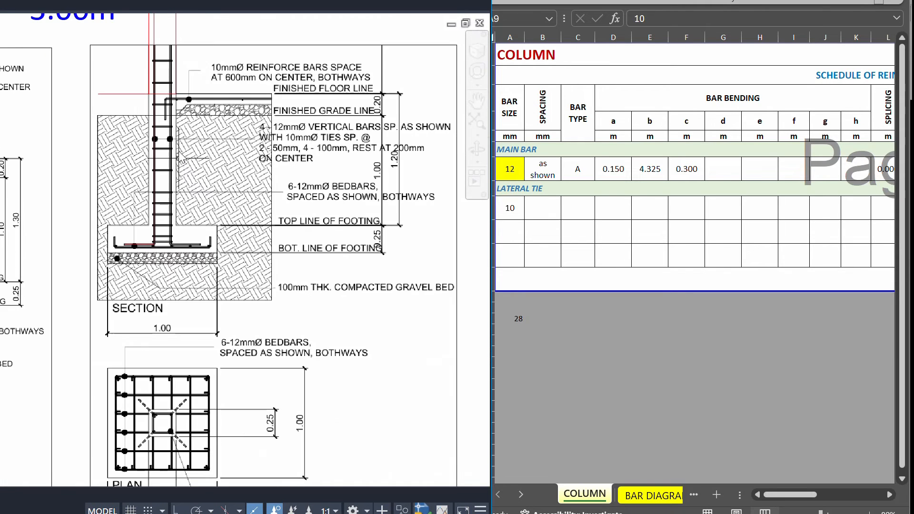
scroll(173, 93, down, 1)
scroll(179, 216, up, 2)
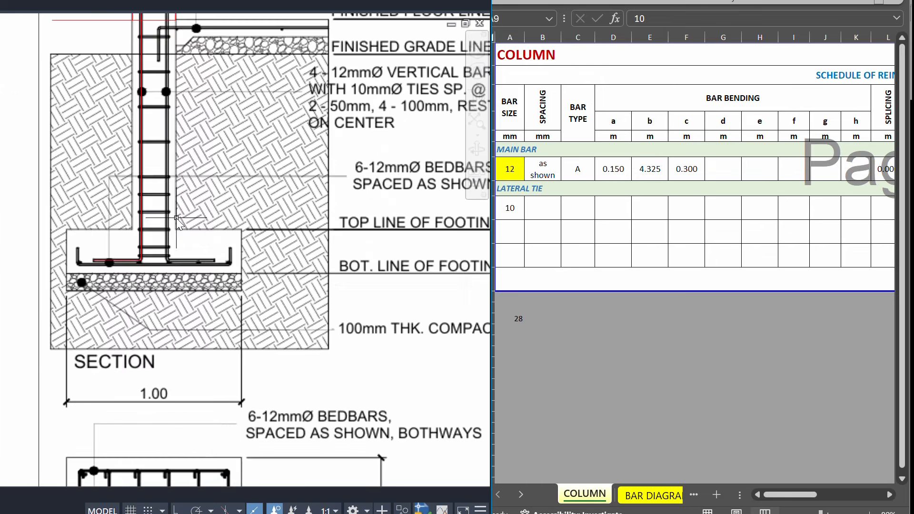
scroll(50, 339, down, 2)
drag(164, 241, 182, 273)
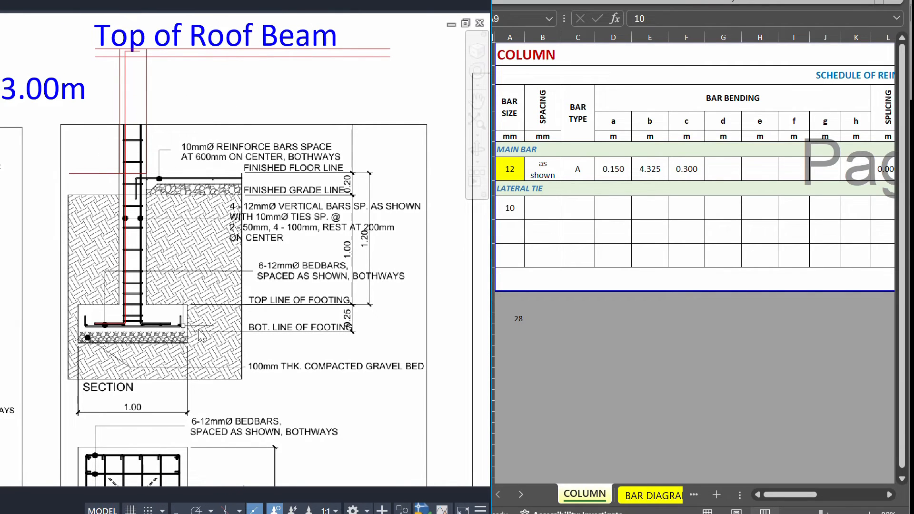
Step: Compare the vertical bar drawn in the section with the main bar's a and b bending dimensions in the schedule
click(125, 91)
click(650, 169)
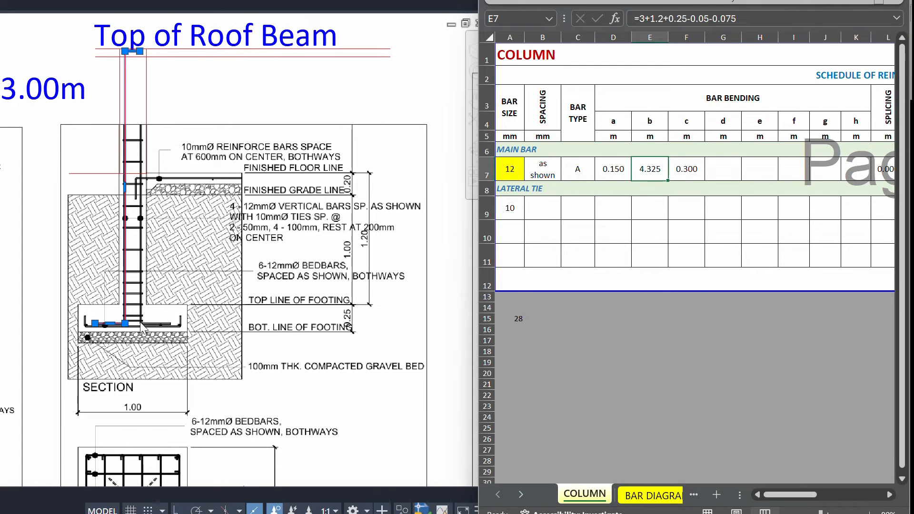
click(217, 88)
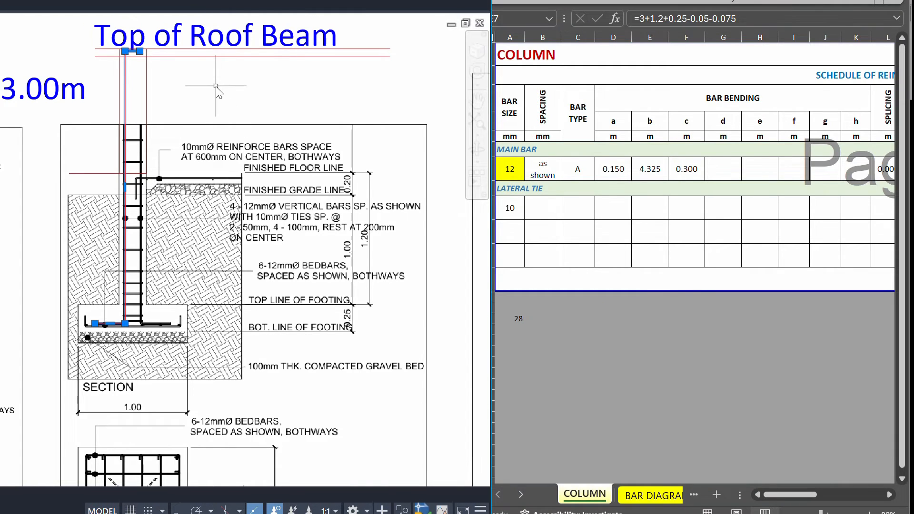
key(alt+Tab)
click(614, 172)
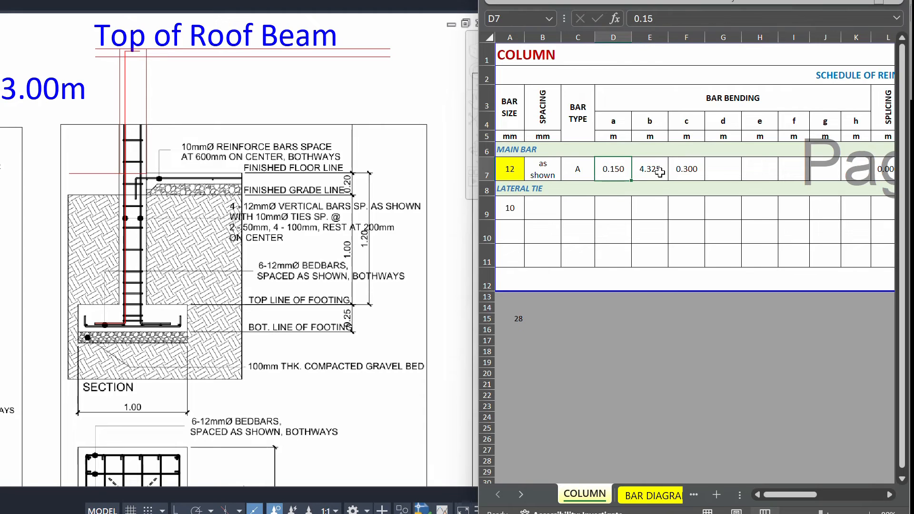
Step: Enter spacings of 50, 100 and 200 in the three lateral tie rows and copy bar size 10 down to them
click(613, 319)
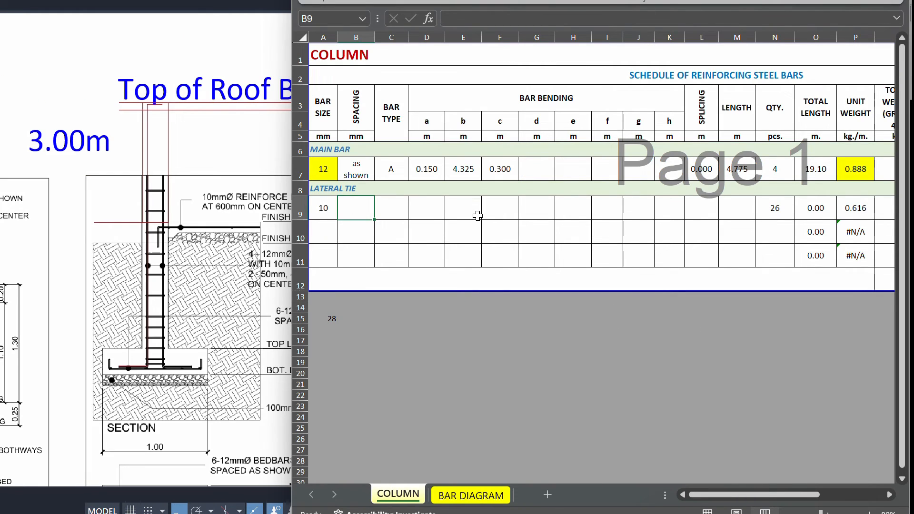
text(50)
key(Return)
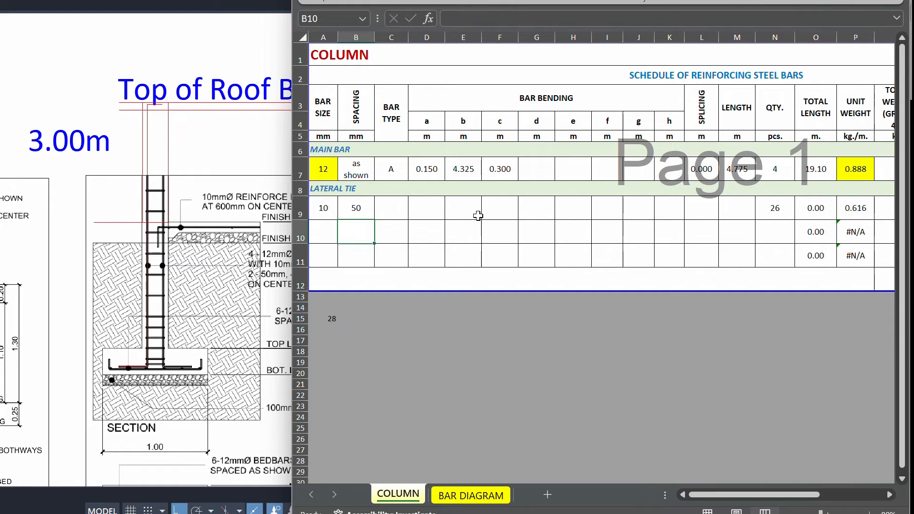
text(100)
key(Return)
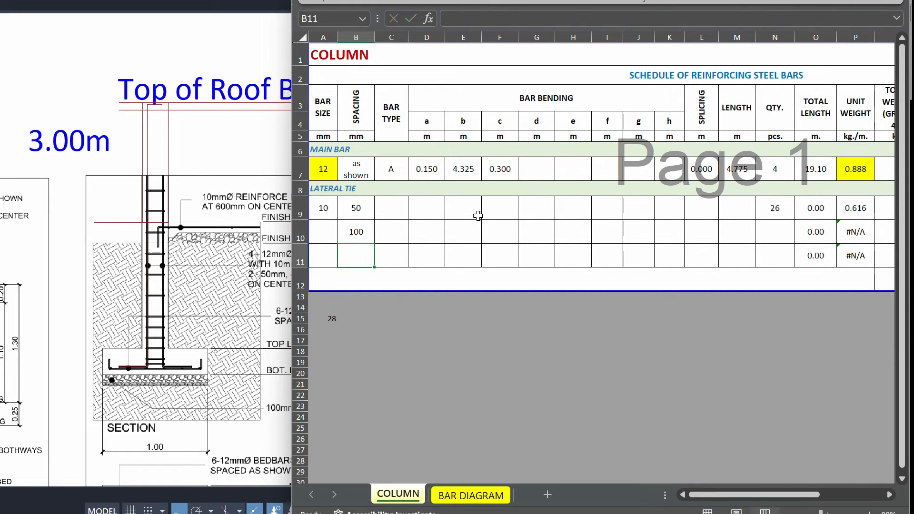
text(200)
key(Return)
click(333, 211)
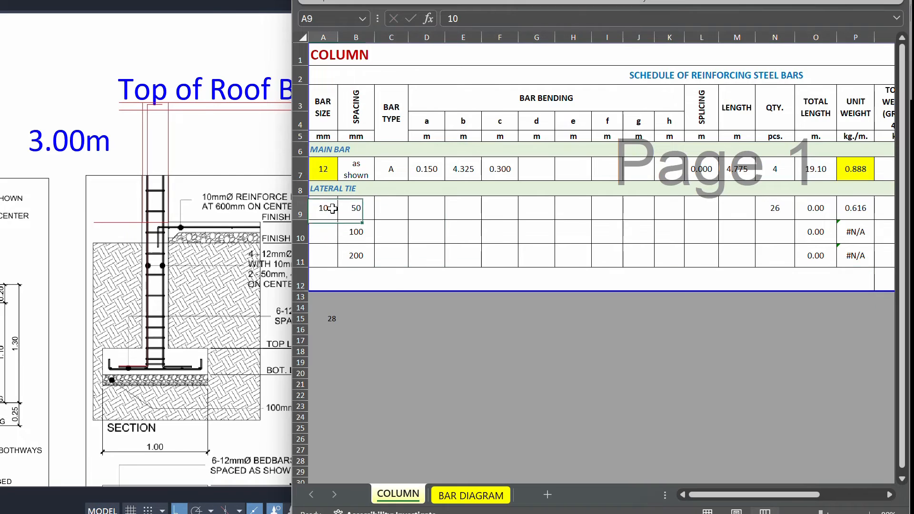
double_click(337, 219)
Step: Copy the tie quantity formula from the 50 mm spacing row into the 200 mm spacing row
click(778, 208)
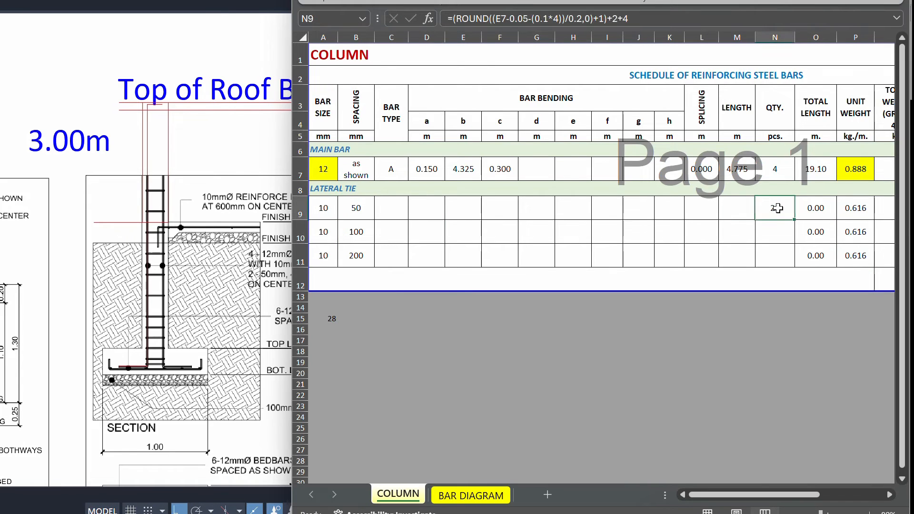
key(Return)
click(768, 206)
double_click(776, 255)
drag(471, 196, 472, 158)
key(Return)
Step: Set the tie quantities to 2 in the 50 mm spacing row and 4 in the 100 mm row
click(777, 214)
text(2)
key(Return)
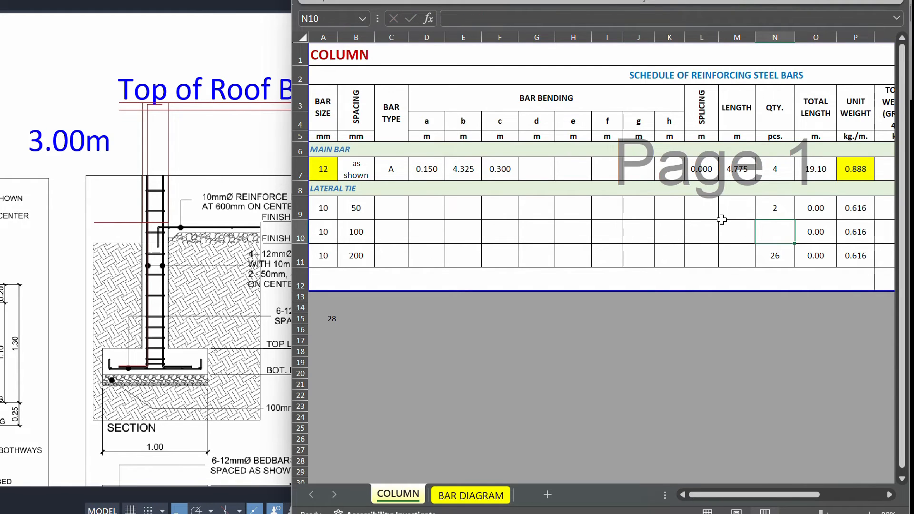
text(4)
key(Return)
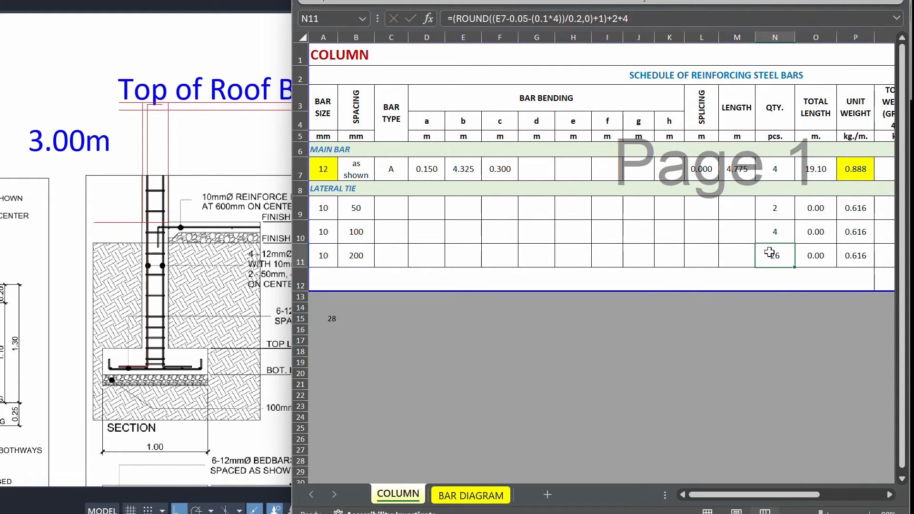
Step: Remove the +2+4 from the tie quantity formula in the 200 mm spacing row
click(619, 18)
key(BackSpace)
key(BackSpace)
key(BackSpace)
key(BackSpace)
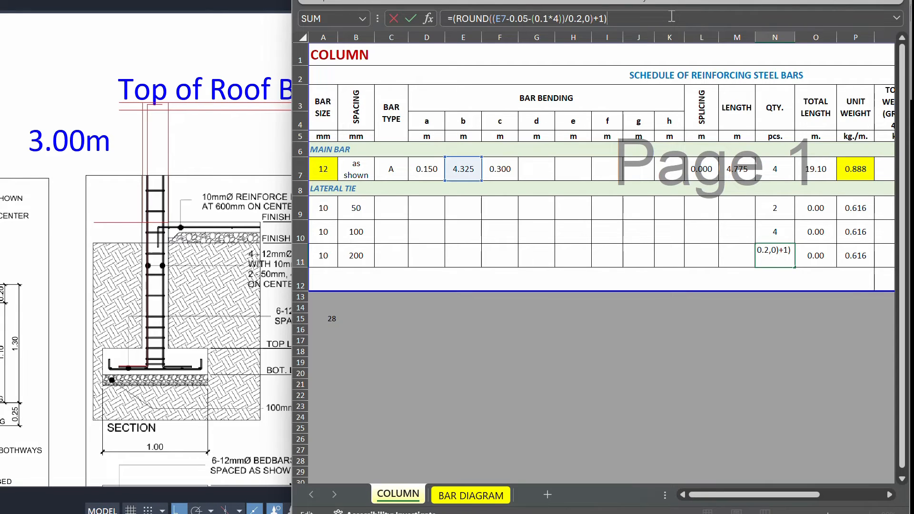
key(Return)
click(775, 257)
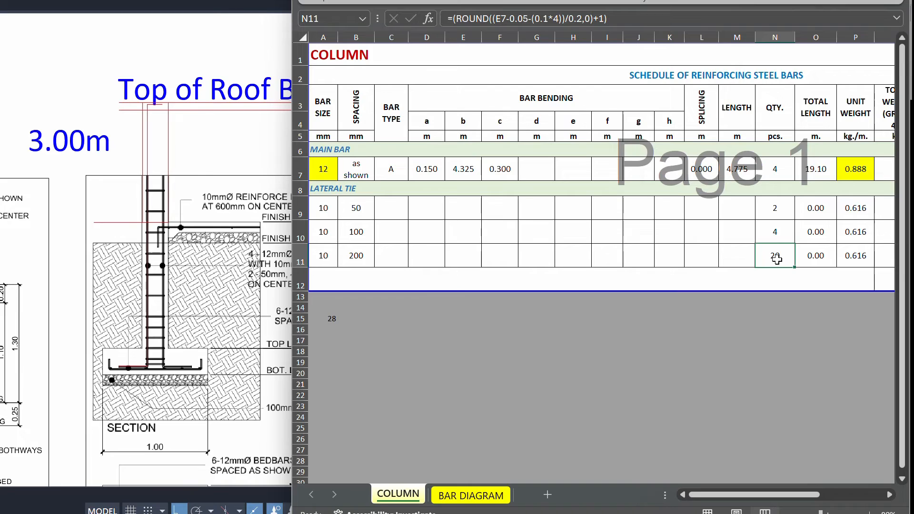
text(=)
click(464, 172)
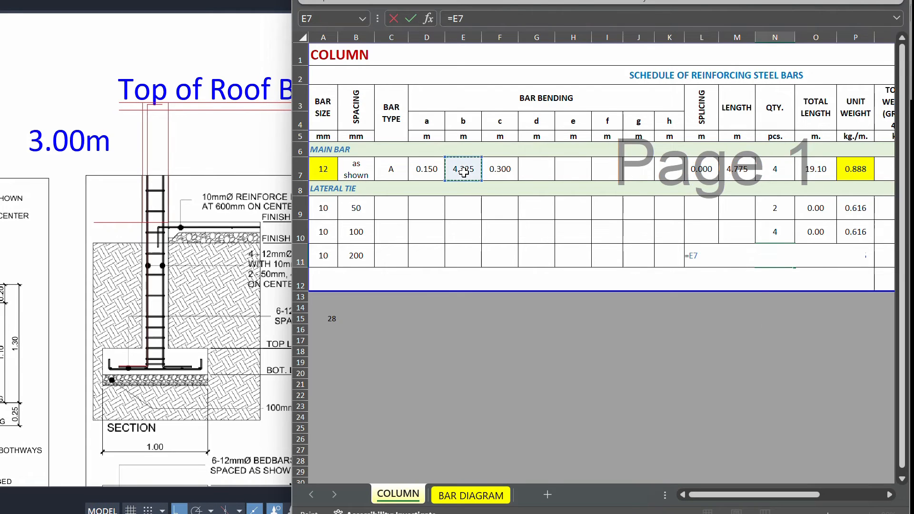
text(-()
click(356, 211)
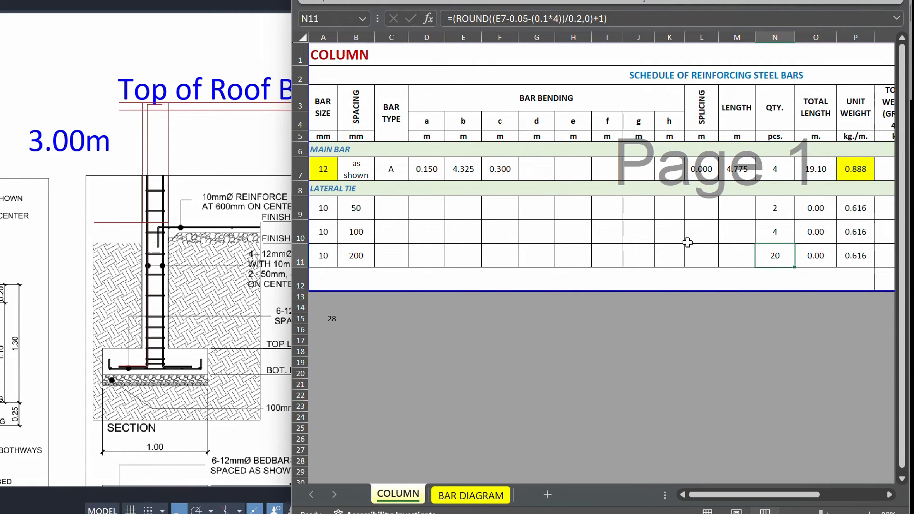
click(687, 243)
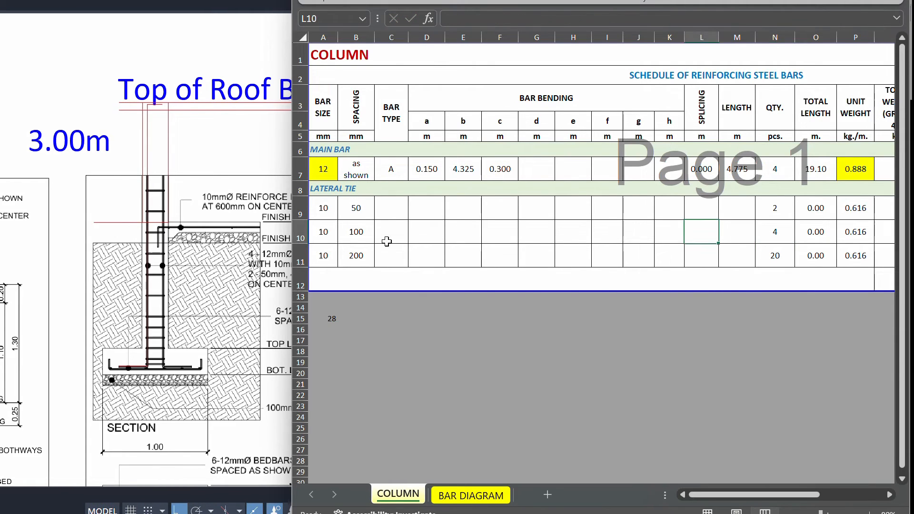
Step: Change the unit under the spacing heading to m
click(355, 126)
drag(357, 139, 360, 151)
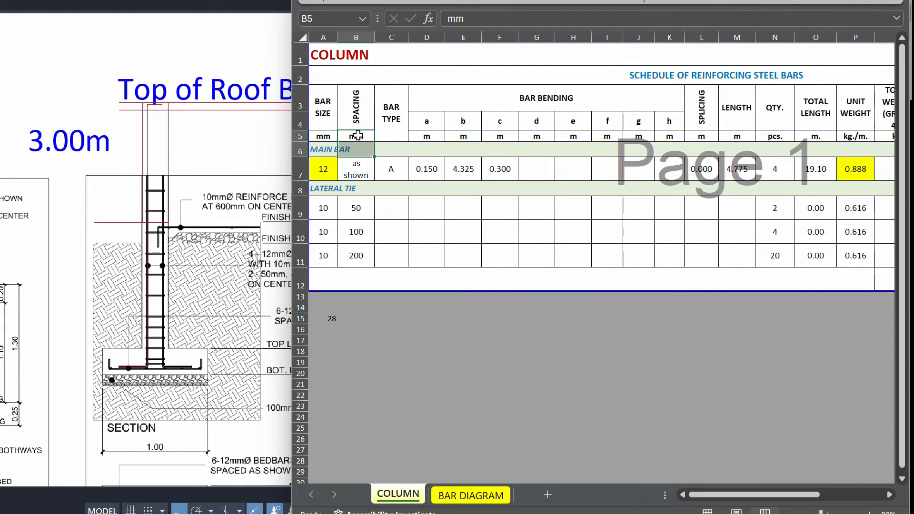
text(m)
click(390, 236)
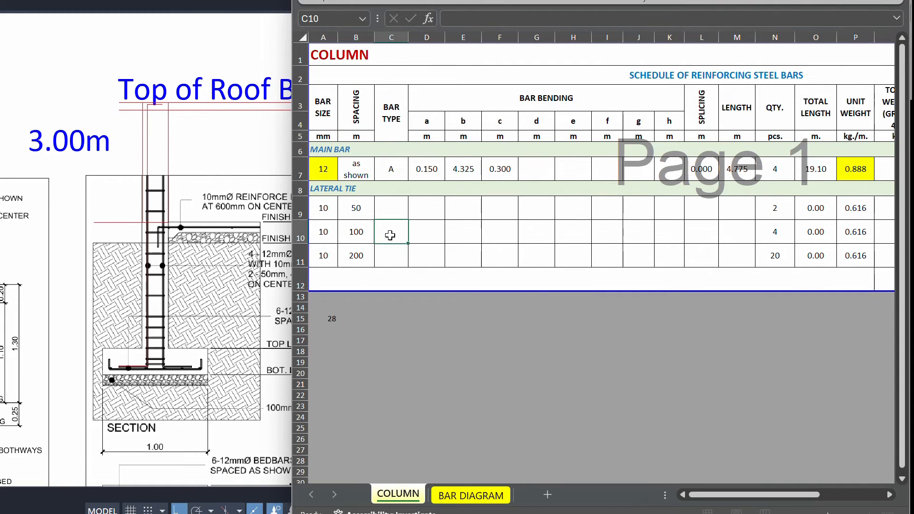
Step: Convert the three lateral tie spacings to metres with the formulas =50/1000, =100/1000 and =200/1000
key(Up)
key(Left)
text(=50/111)
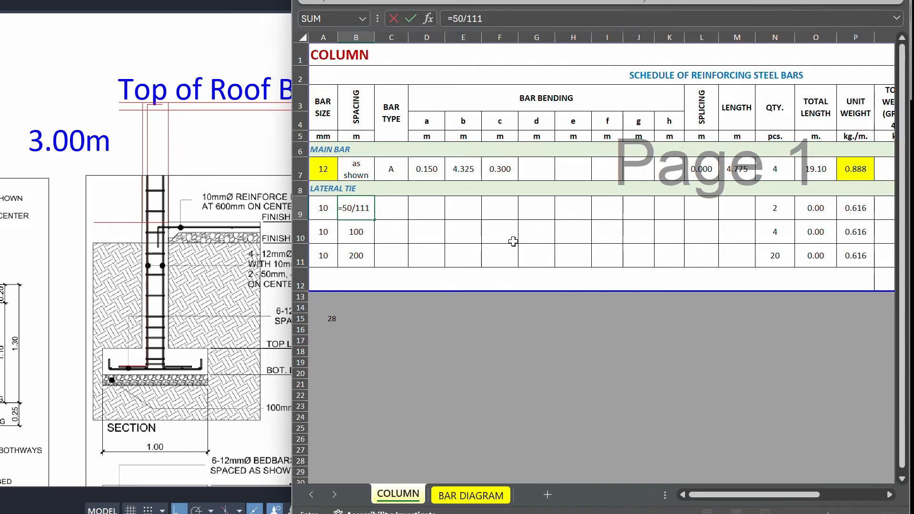
text(00)
key(Return)
text(=10)
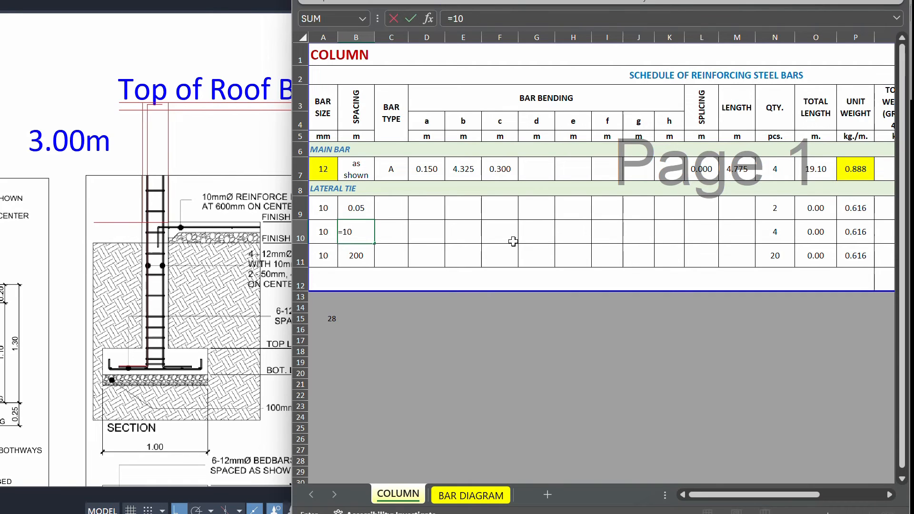
text(0/1000)
key(Return)
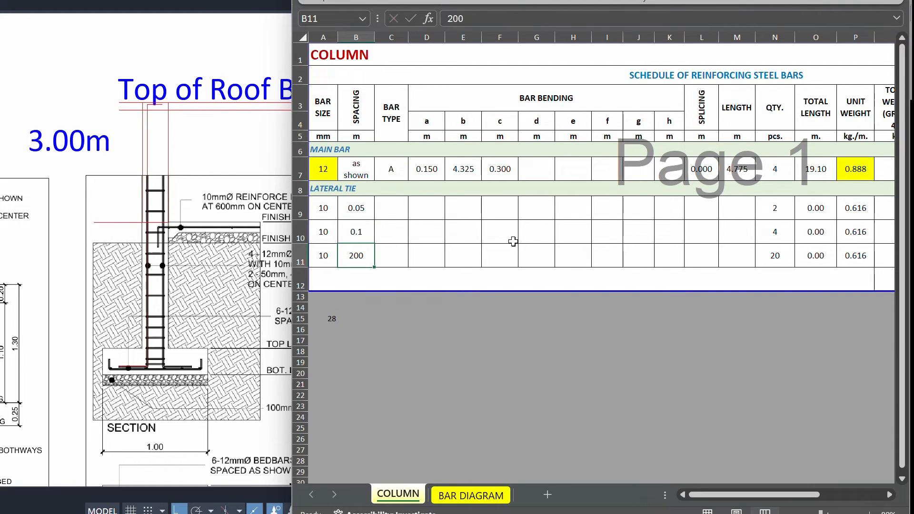
text(=200/10)
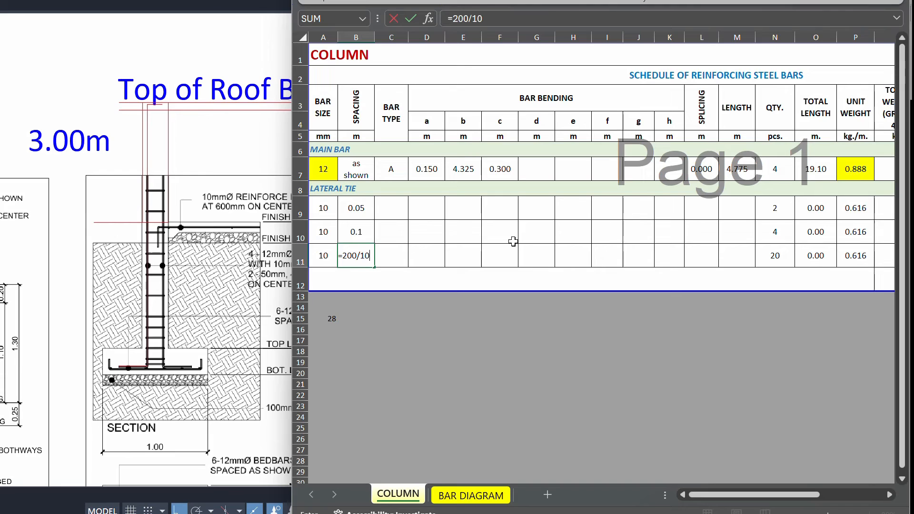
text(00)
key(Return)
Step: Format the spacings of the second and third lateral tie rows to two decimal places
drag(356, 232, 356, 256)
click(560, 2)
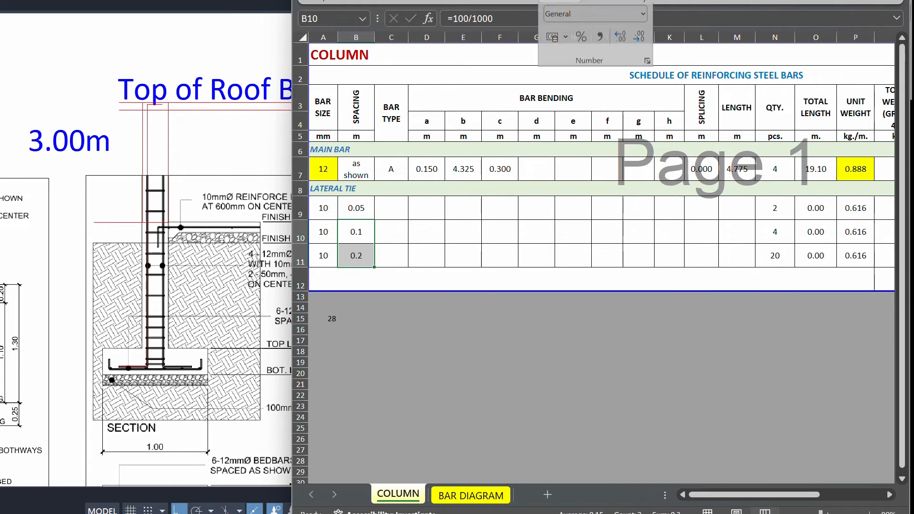
click(616, 42)
click(503, 248)
click(702, 210)
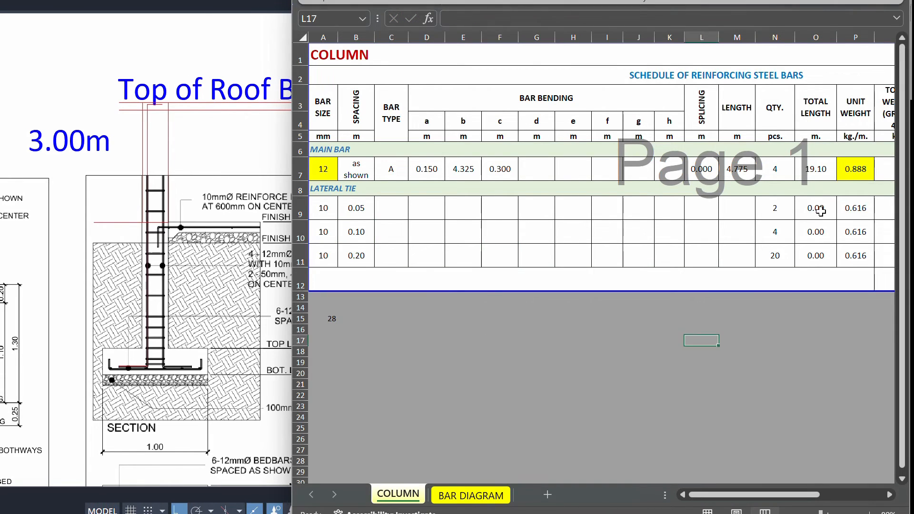
Step: Compare the spacings and quantities of the first two lateral tie rows with the tie spacing note in the AutoCAD section
click(775, 209)
click(360, 207)
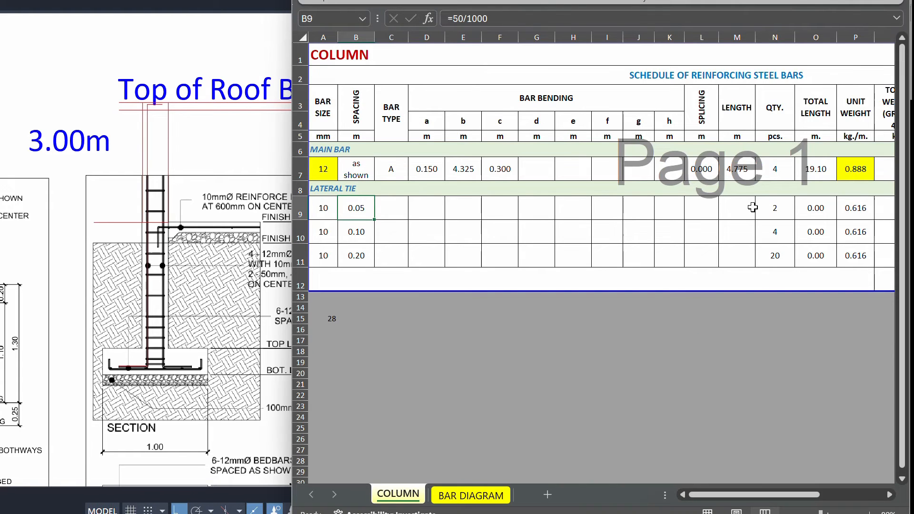
click(774, 209)
click(219, 262)
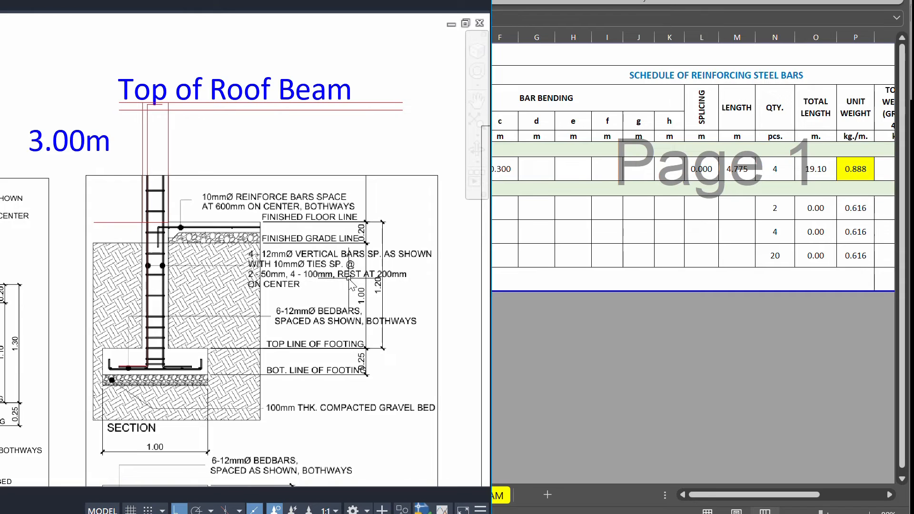
click(629, 265)
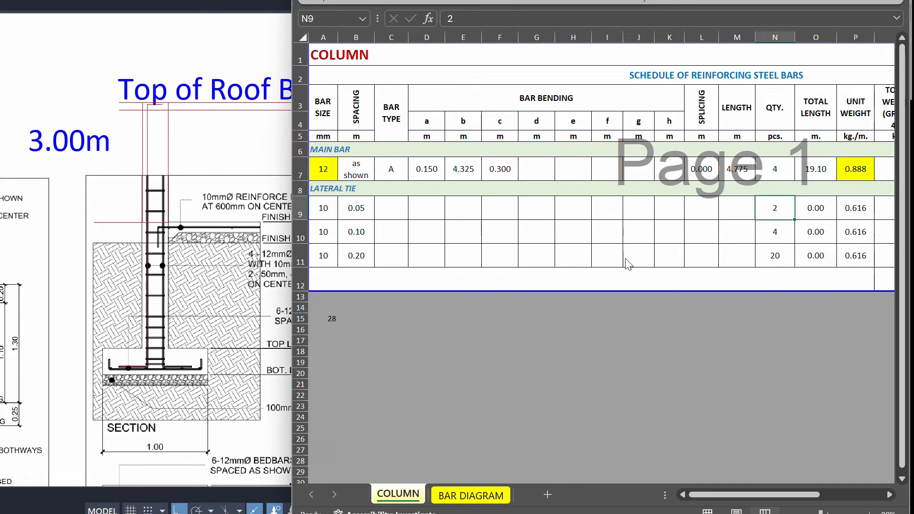
click(353, 236)
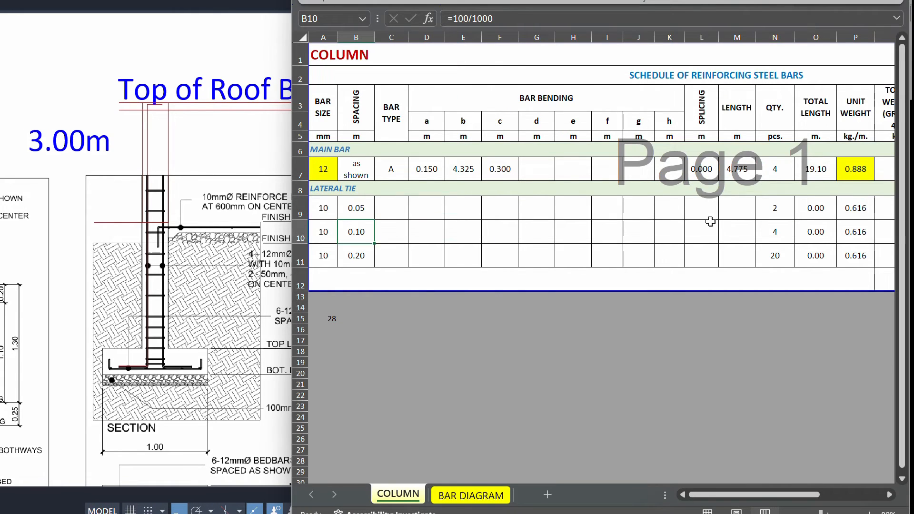
click(779, 230)
Step: Replace the 0.20 m row's tie quantity with the cell-referenced formula =(E7-B9-(B10*N10))/B11
click(774, 258)
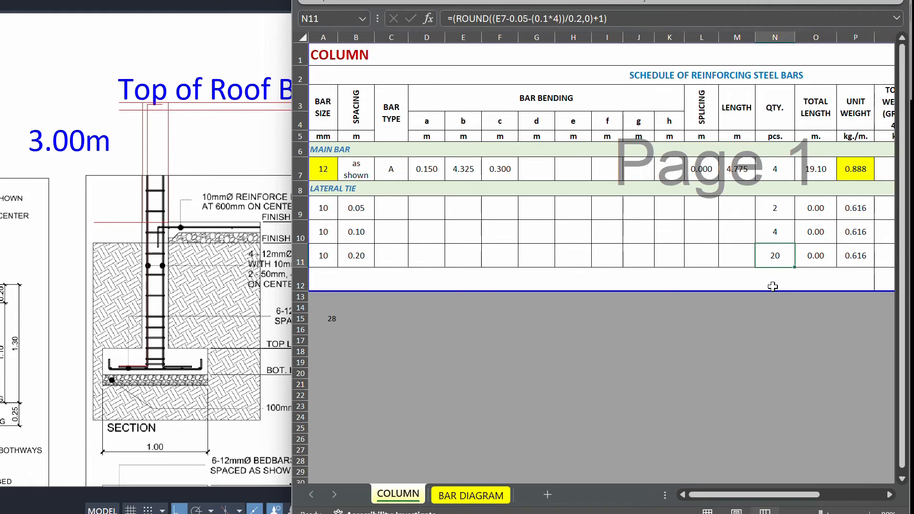
text(=)
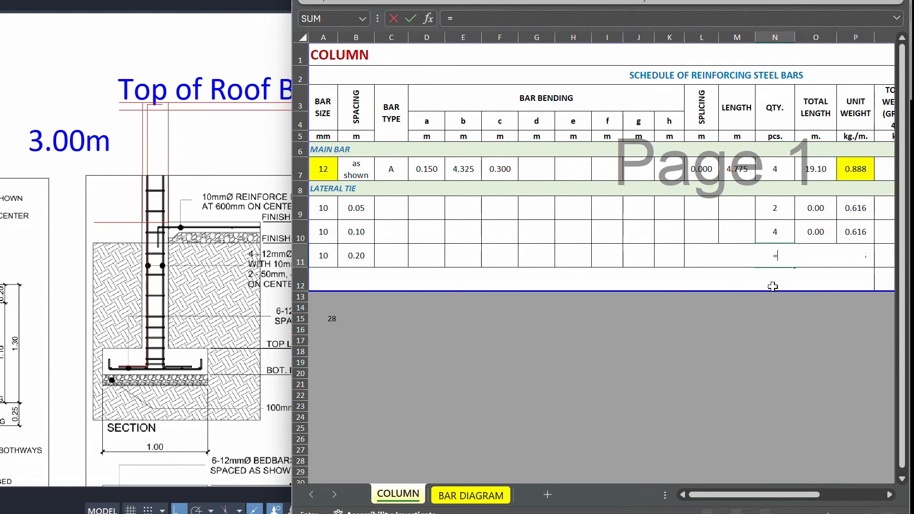
click(470, 165)
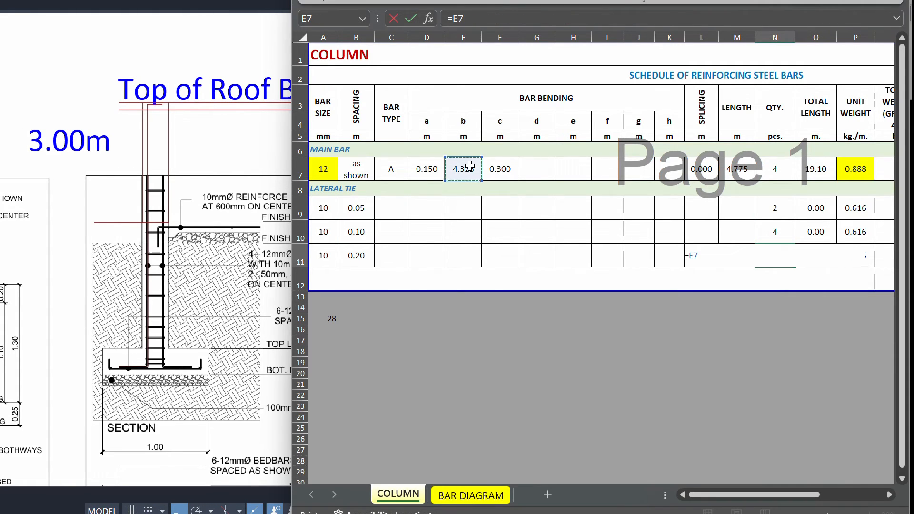
text(-()
click(359, 208)
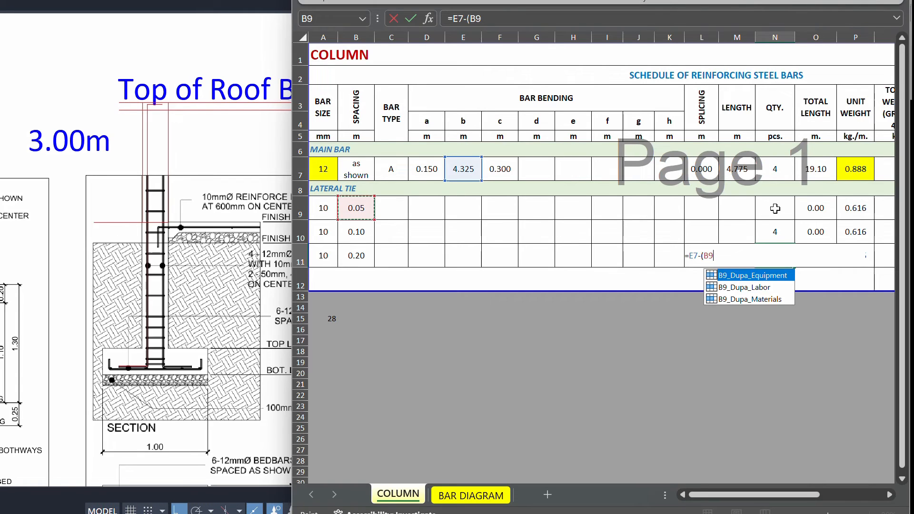
key(BackSpace)
key(BackSpace)
click(365, 207)
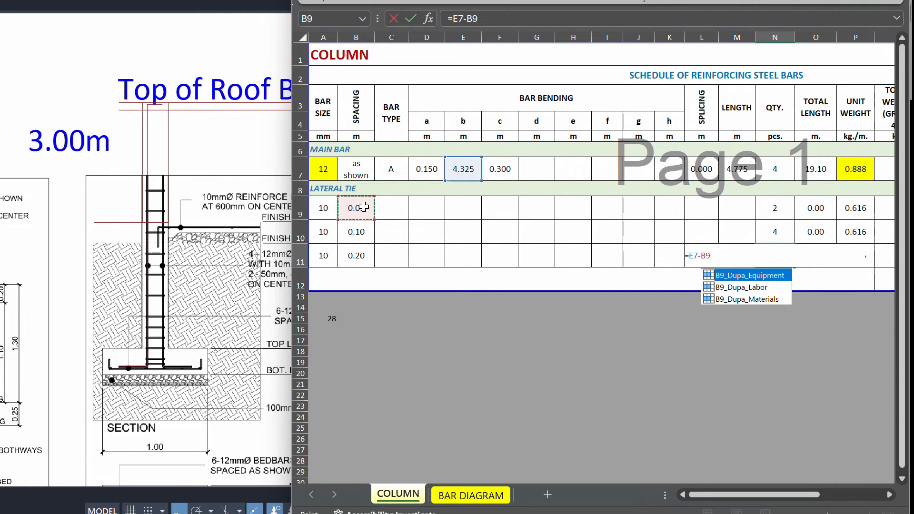
text(-()
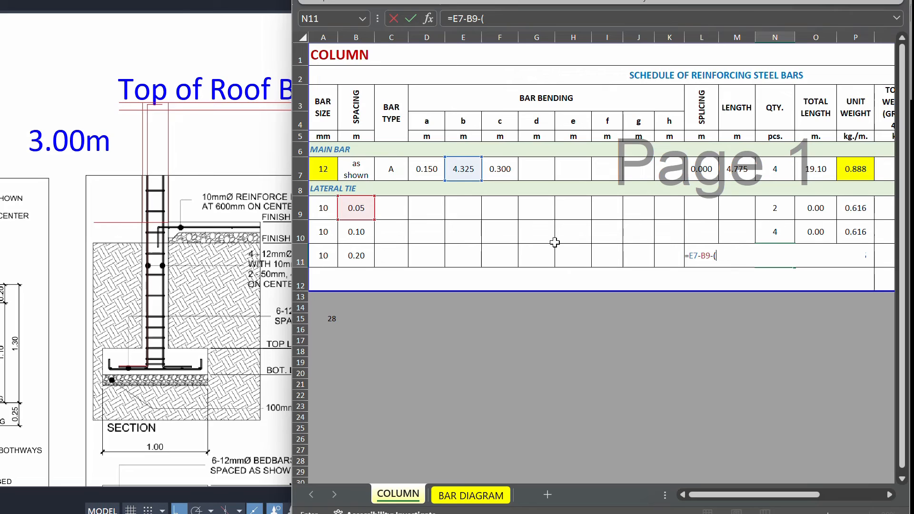
click(355, 232)
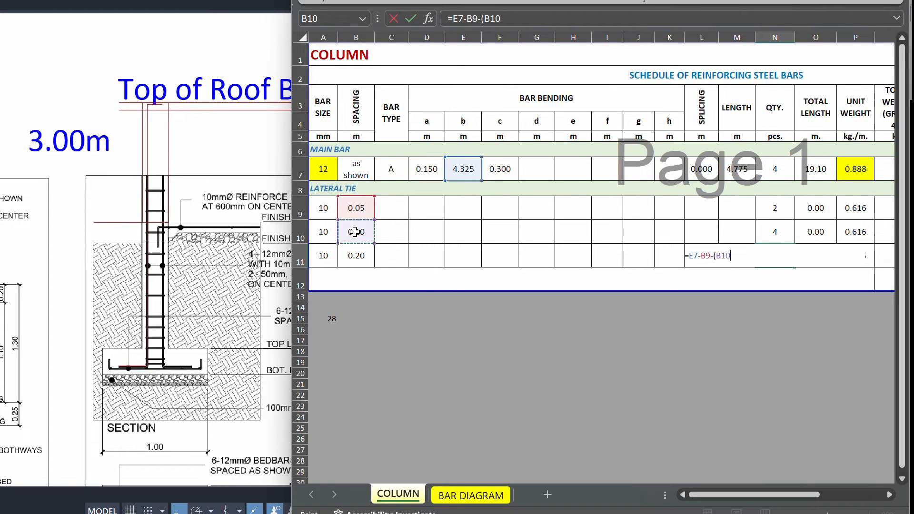
text(*)
click(764, 232)
text())
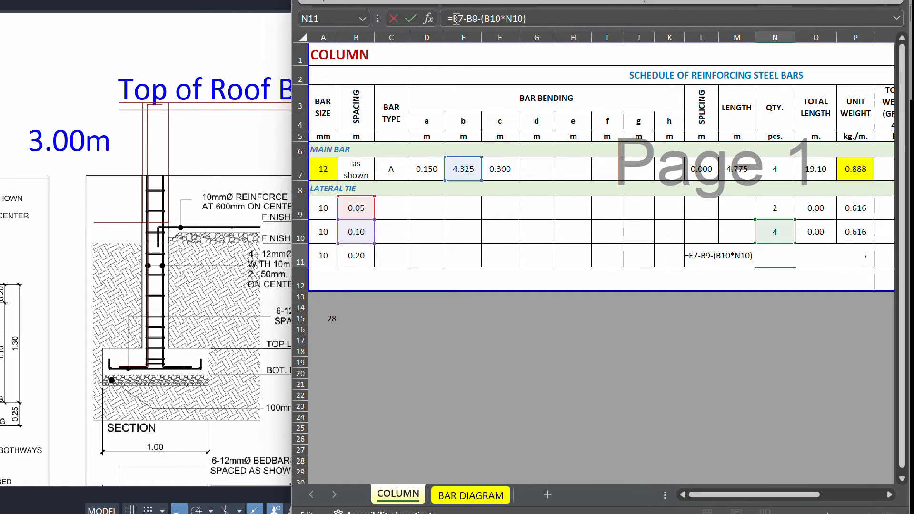
text(()
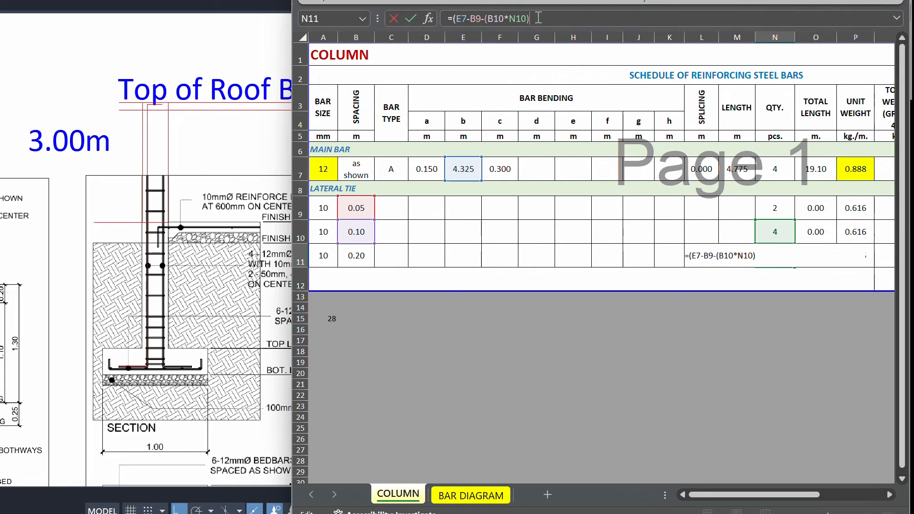
text()/)
click(358, 253)
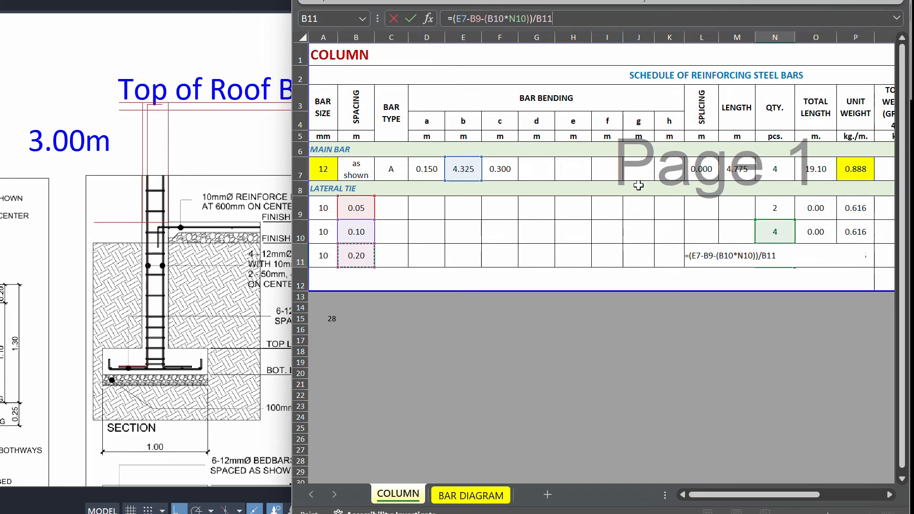
key(Return)
Step: Wrap the 0.20 m row's tie quantity formula in ROUND with 0 digits
click(776, 255)
click(454, 18)
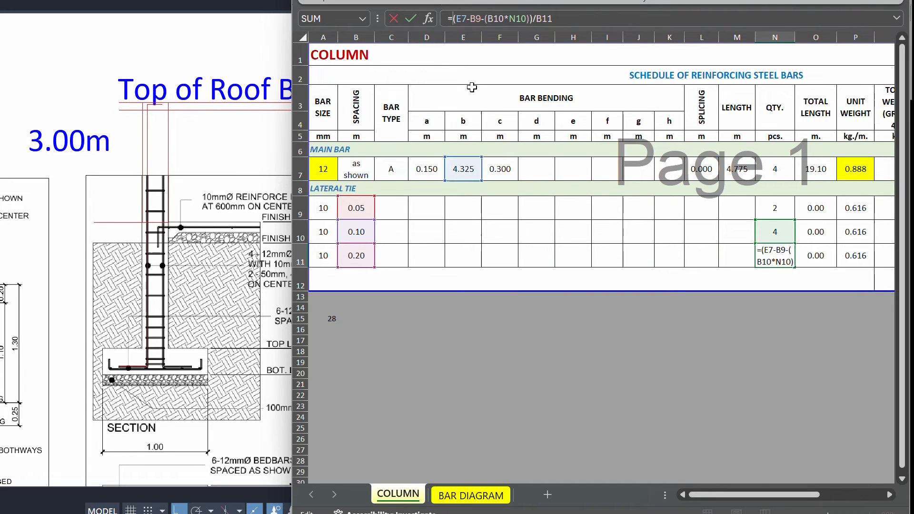
text(round)
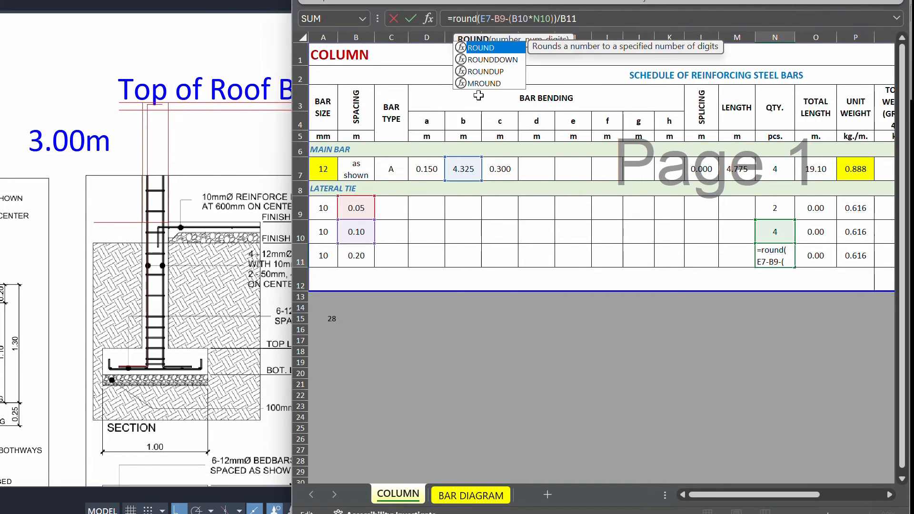
text(()
key(End)
text(,0)
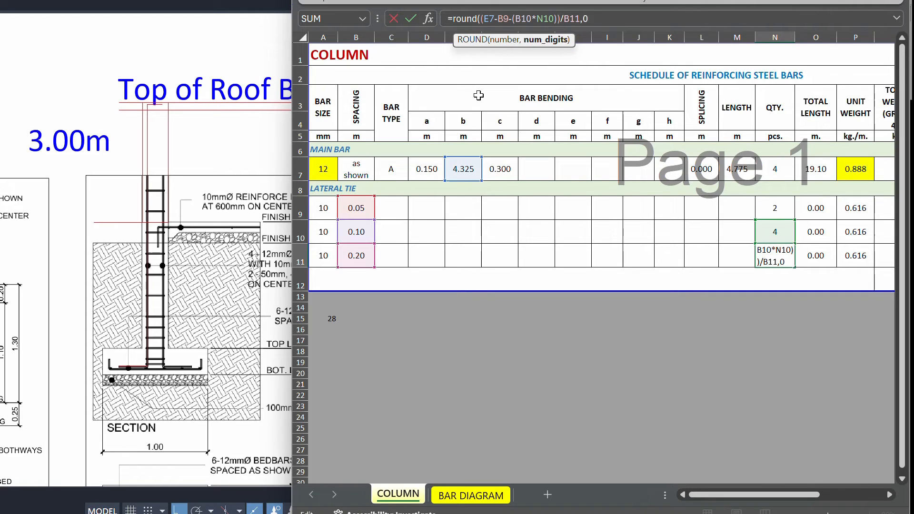
text())
key(ctrl+Return)
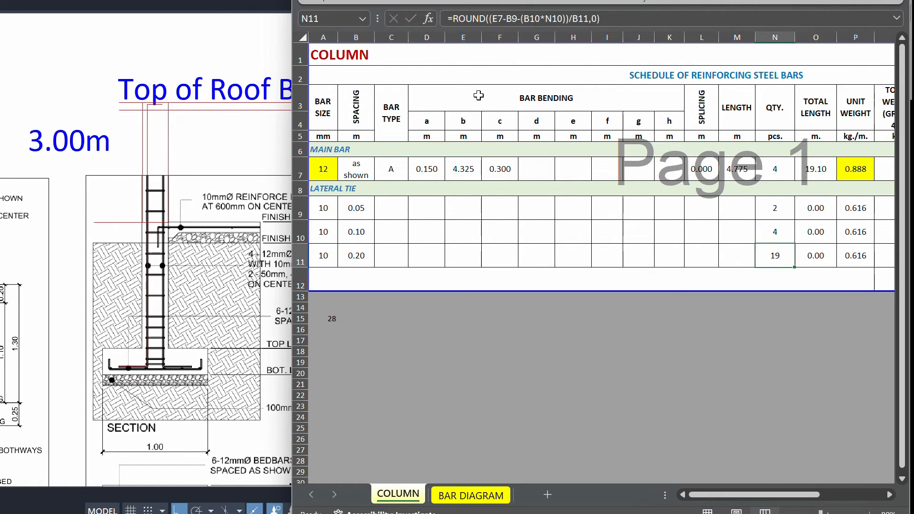
Step: Add 1 to the rounded tie quantity formula in the 0.20 m spacing row
click(629, 22)
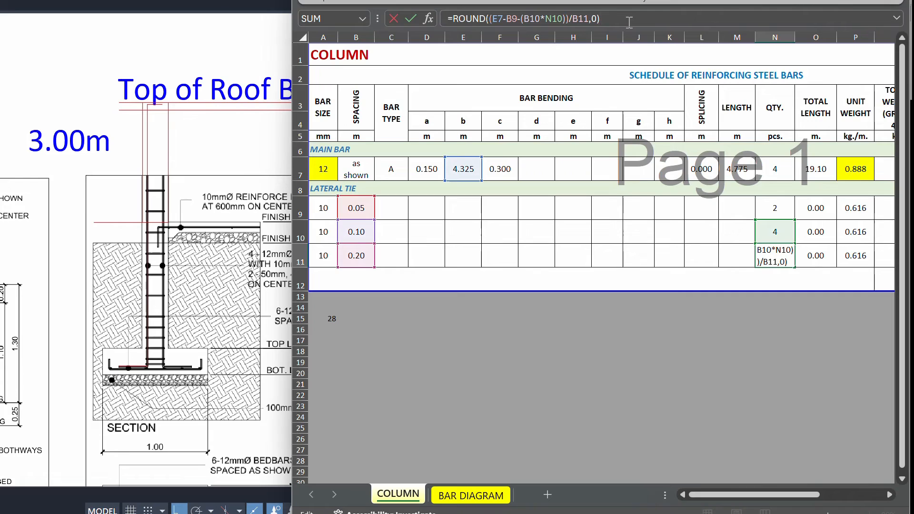
text(+1)
key(ctrl+Return)
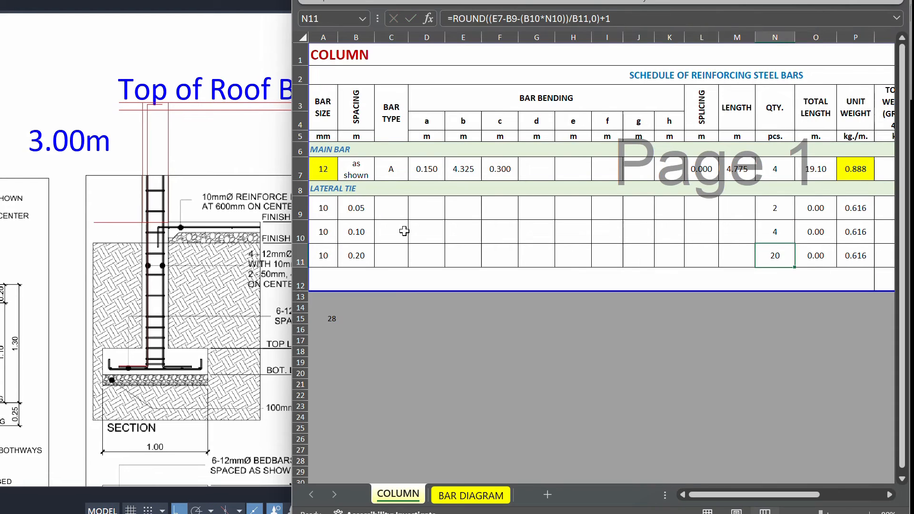
Step: Set the bar type to B in the 0.05, 0.10 and 0.20 m lateral tie rows
click(386, 215)
click(394, 116)
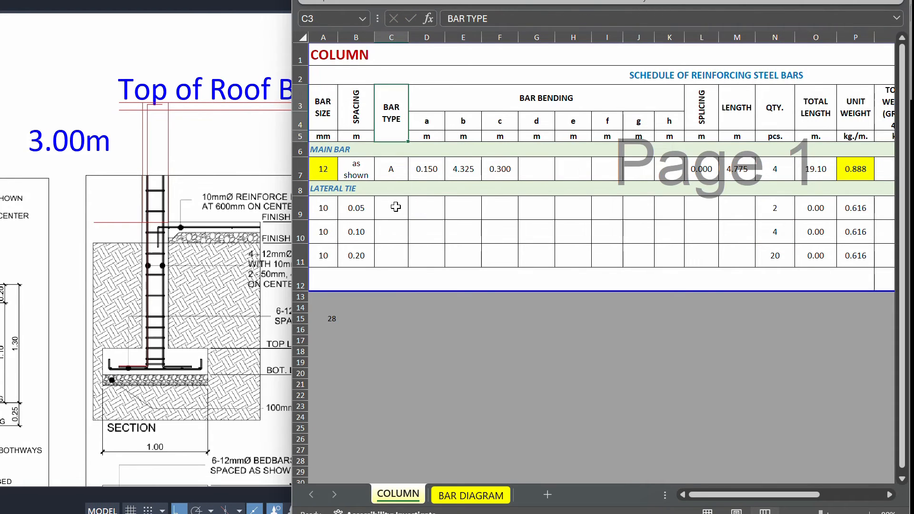
click(396, 207)
text(B)
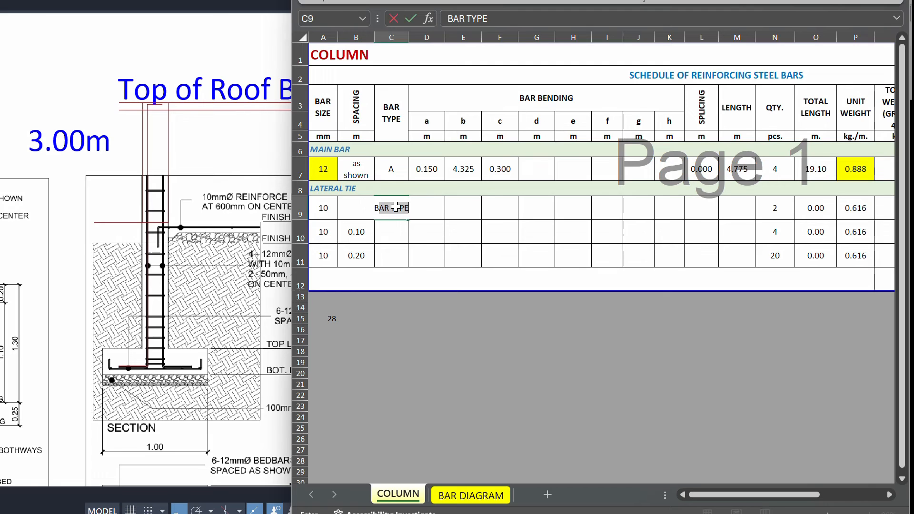
key(BackSpace)
key(Return)
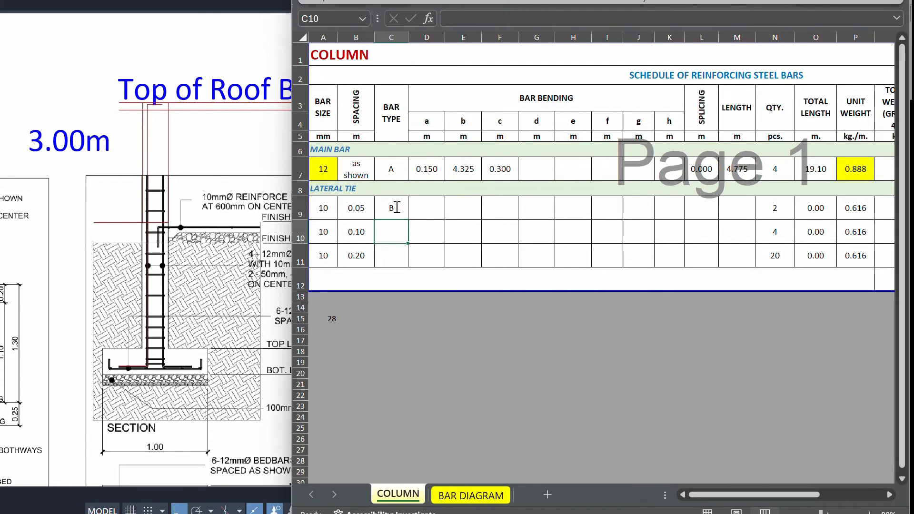
text(B)
key(Return)
text(B)
key(Return)
Step: Bring the AutoCAD Bar Bending Diagram into view and narrow the Excel window so the type B tie stays visible beside the schedule
click(144, 240)
scroll(134, 124, down, 5)
scroll(144, 293, up, 8)
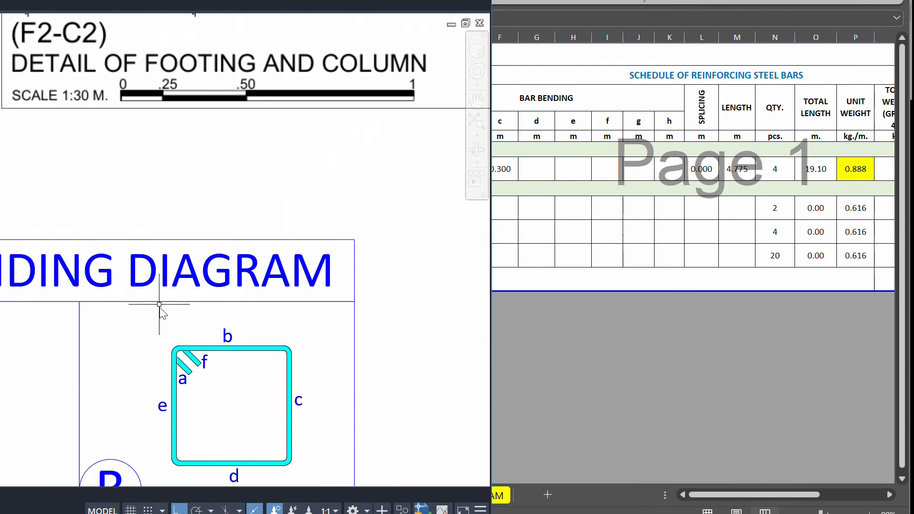
scroll(287, 189, down, 2)
drag(187, 255, 233, 238)
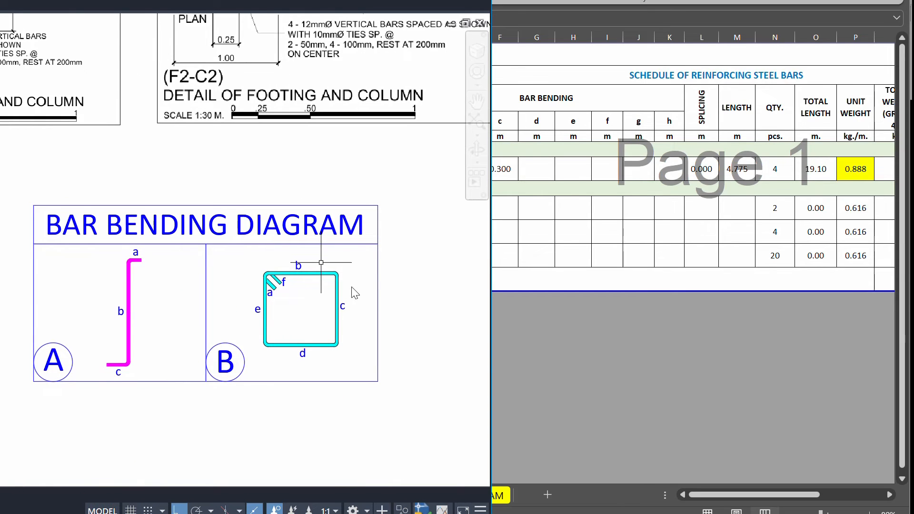
click(567, 239)
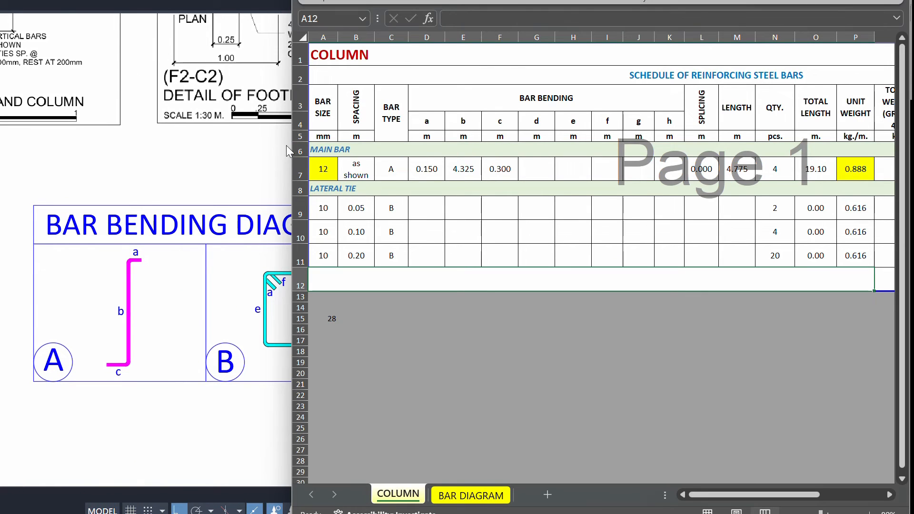
drag(289, 151, 362, 158)
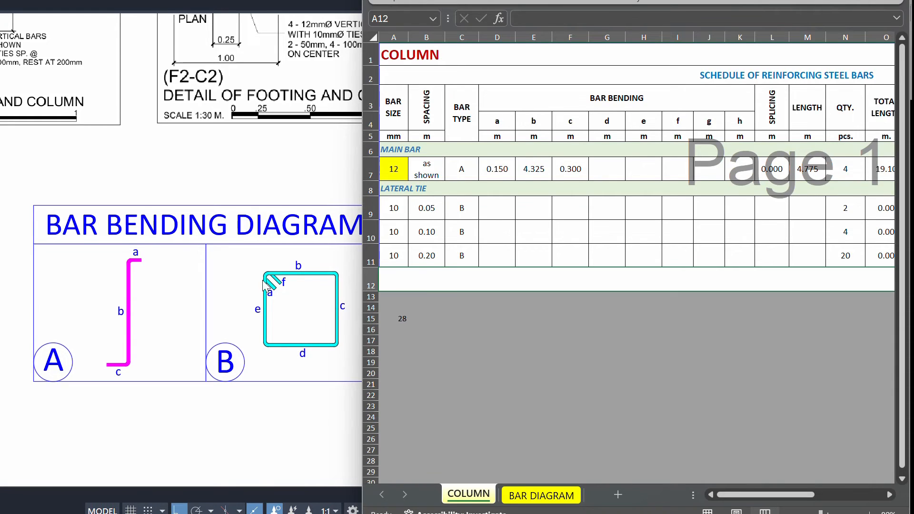
Step: Examine the AutoCAD stirrup and tie hook size detail for the hook length of segment a in the type B tie
click(508, 239)
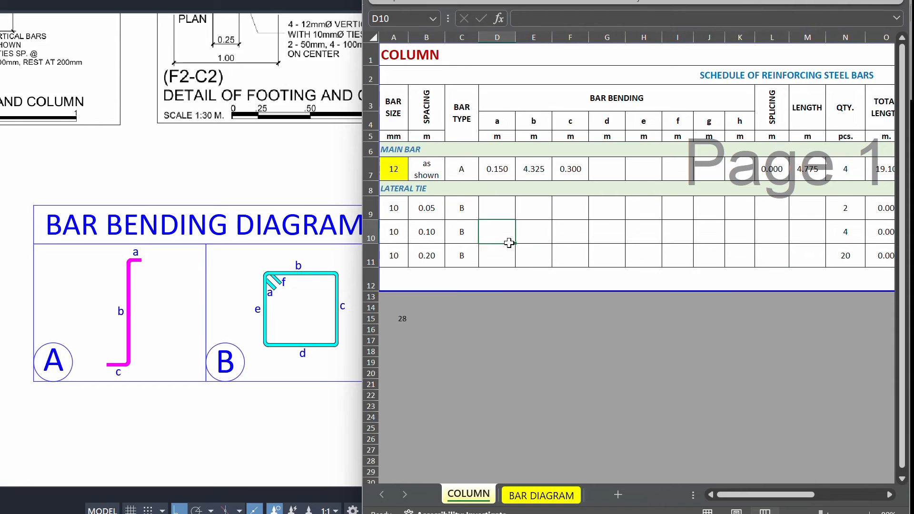
click(498, 122)
click(491, 211)
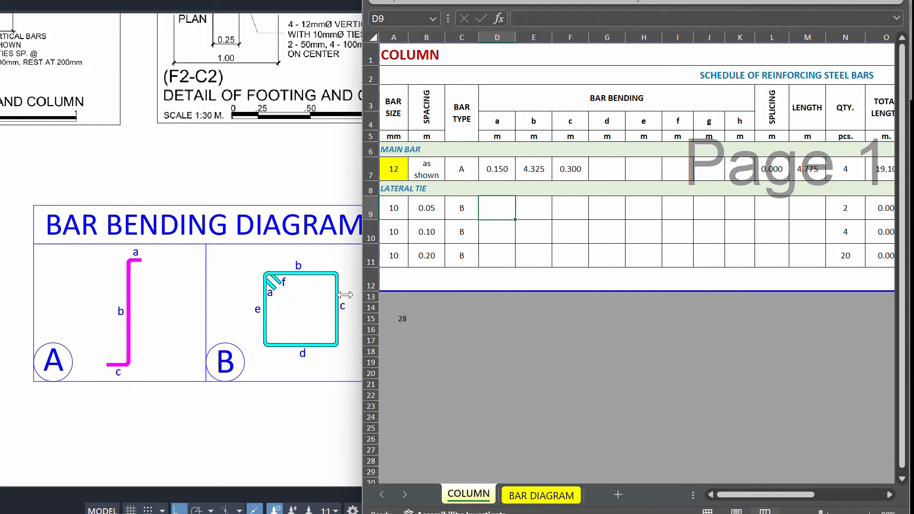
drag(345, 296, 491, 295)
scroll(79, 210, down, 4)
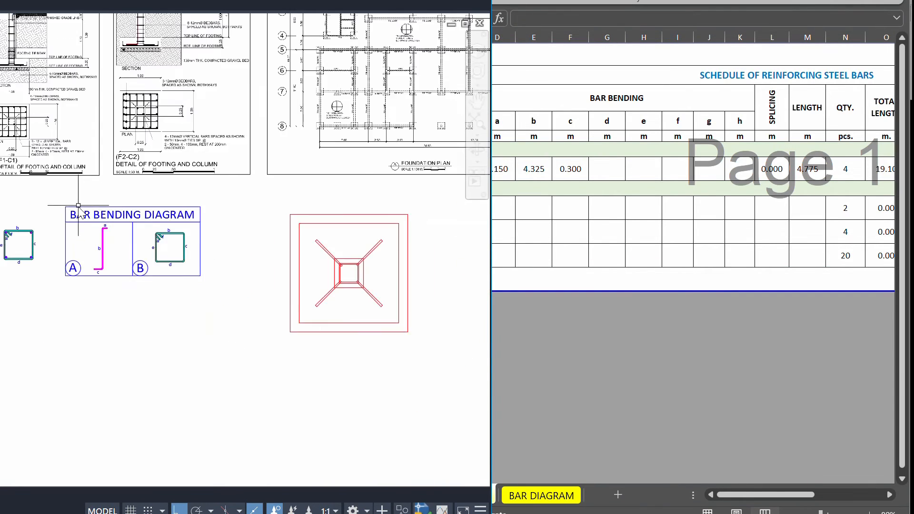
scroll(79, 206, down, 2)
mouse_move(305, 197)
mouse_down()
mouse_move(153, 265)
mouse_move(111, 273)
mouse_up()
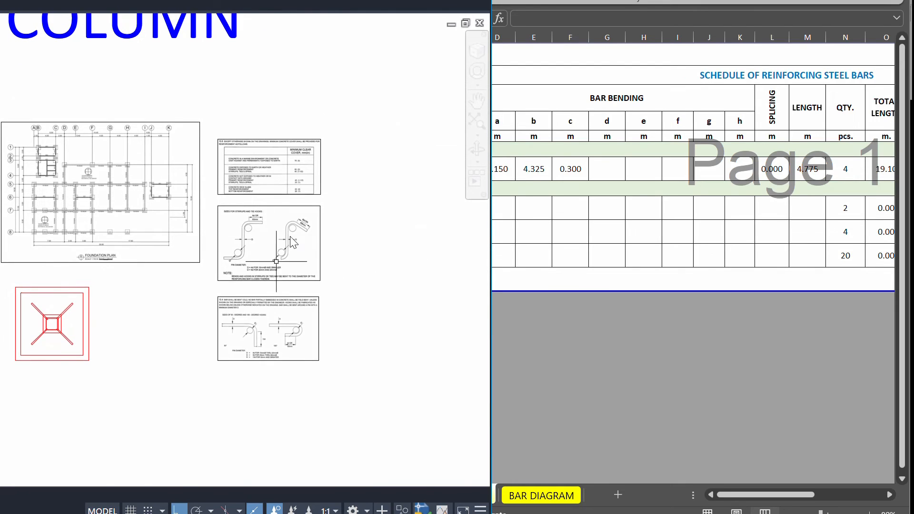
scroll(292, 243, up, 6)
scroll(37, 144, up, 3)
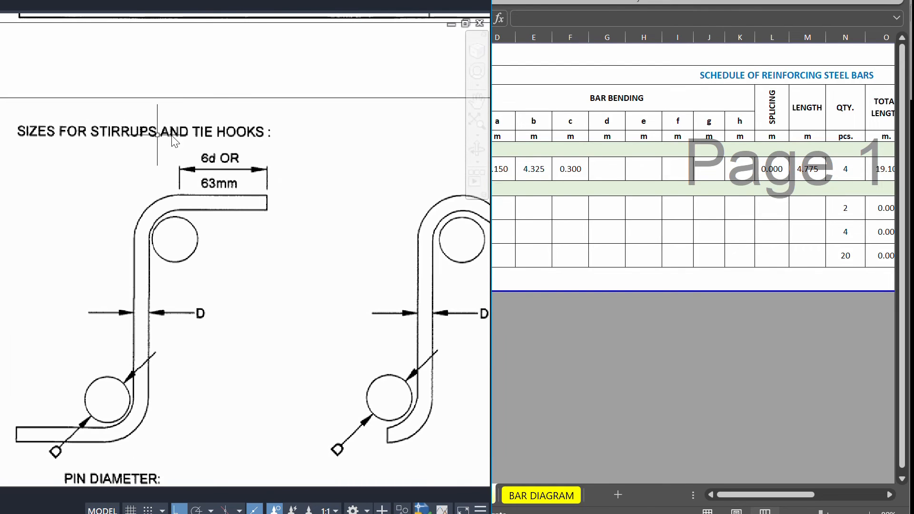
scroll(157, 134, down, 2)
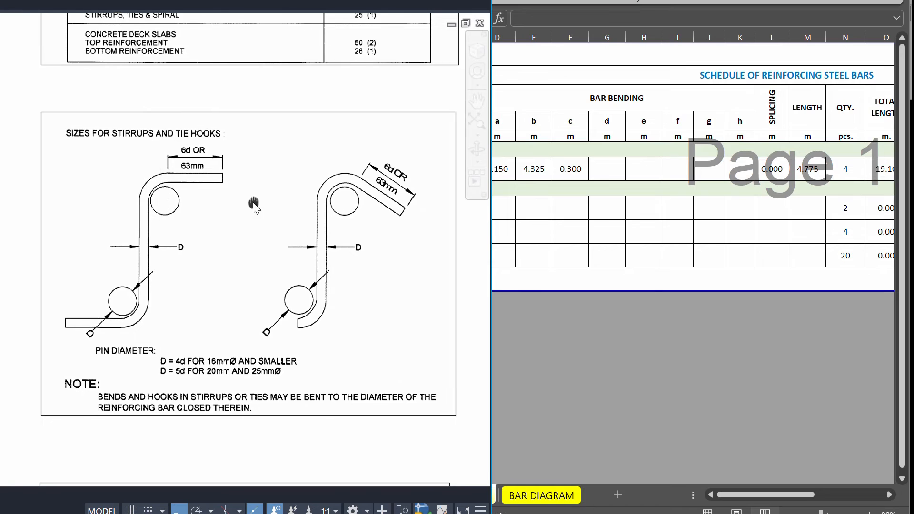
drag(254, 204, 214, 199)
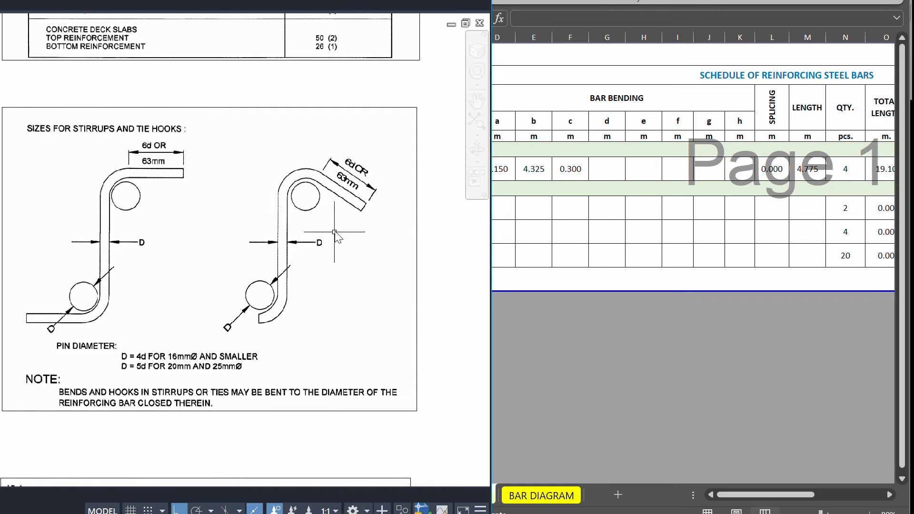
scroll(364, 177, up, 2)
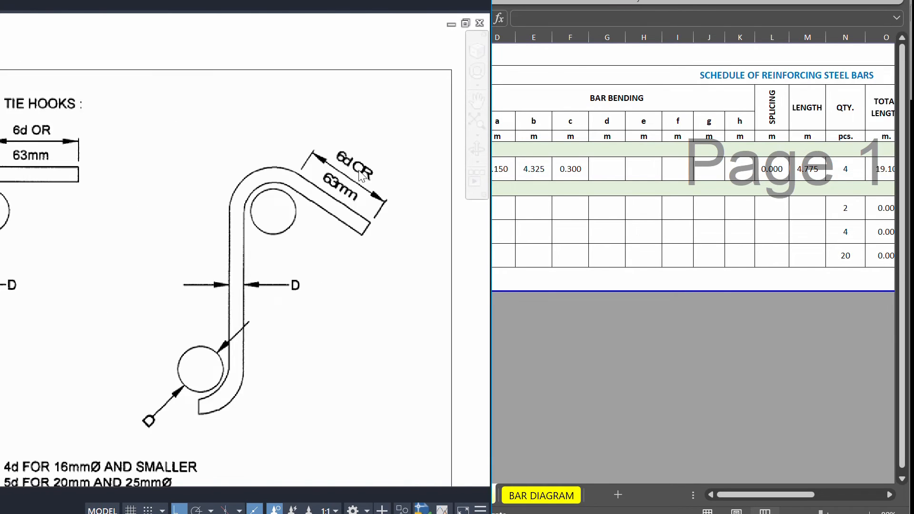
scroll(364, 177, up, 2)
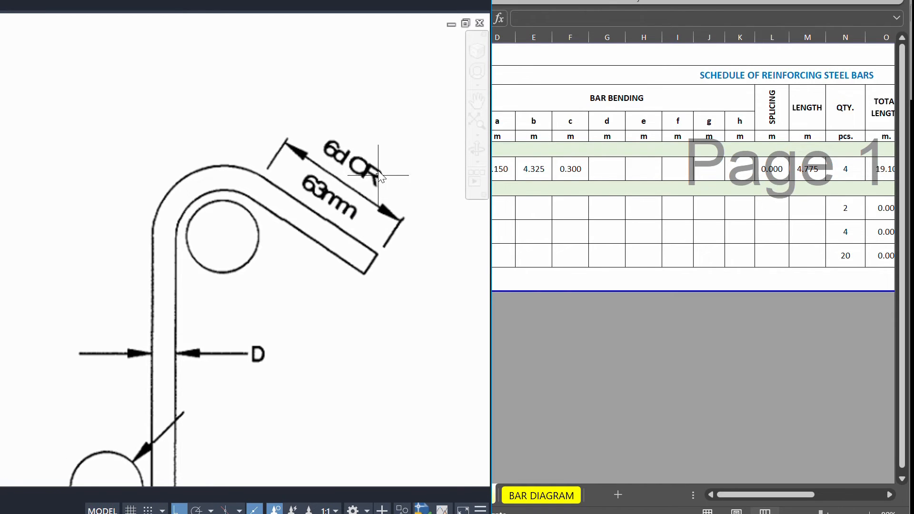
scroll(379, 171, down, 10)
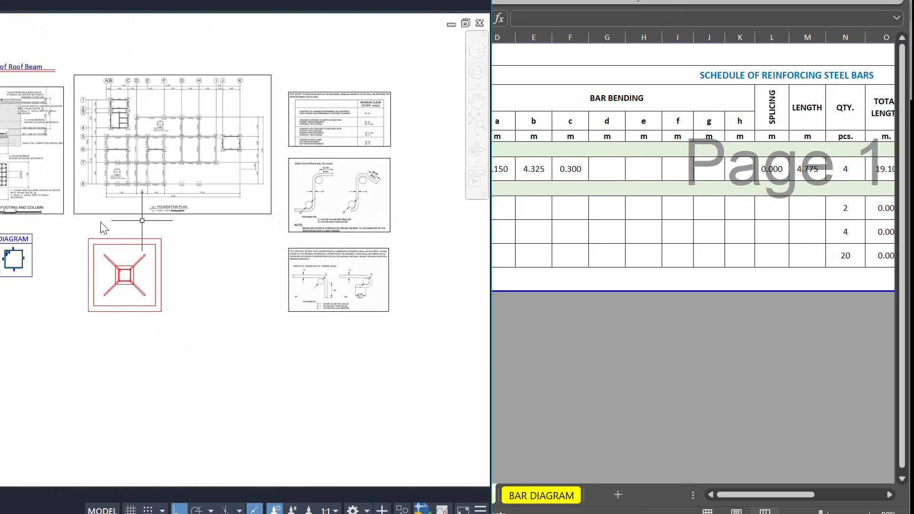
scroll(1, 237, up, 6)
mouse_move(1, 236)
mouse_down()
mouse_move(118, 247)
mouse_move(193, 230)
mouse_move(234, 208)
mouse_up()
Step: Enter the formula =6*10 as bending length a in the 0.05 m lateral tie row
click(503, 212)
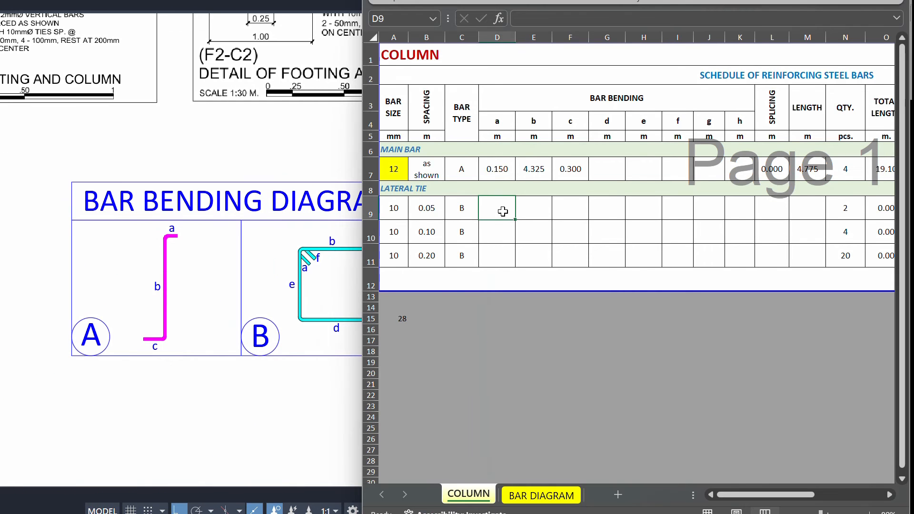
text(=6*10)
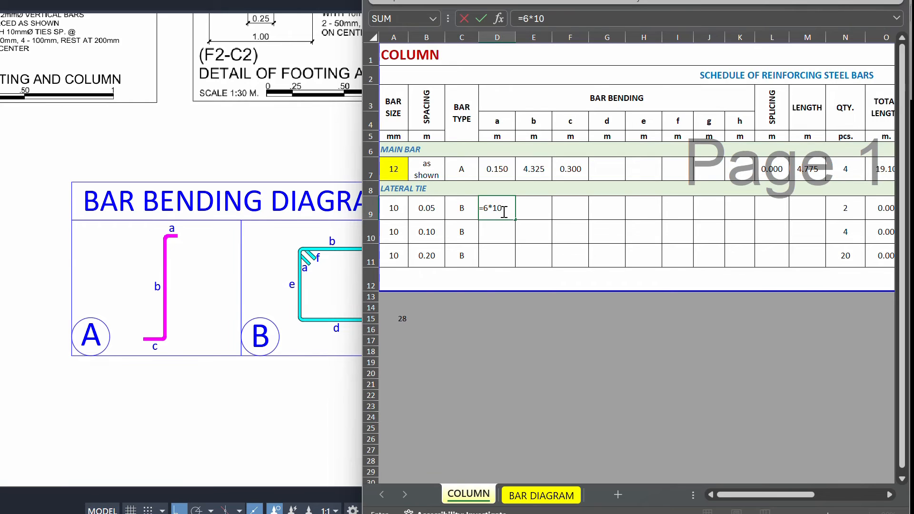
key(Return)
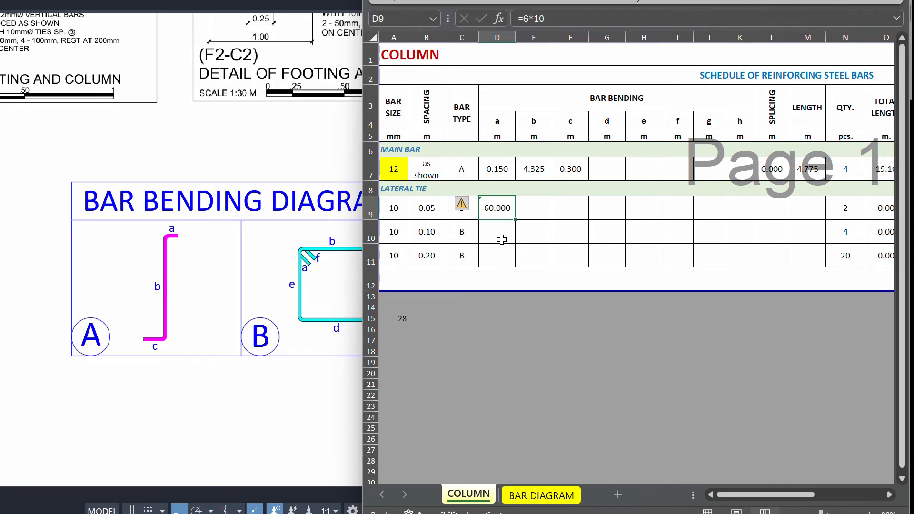
Step: Set bending length a in the 0.05 m lateral tie row to the formula =63/1000
text(=63/1000)
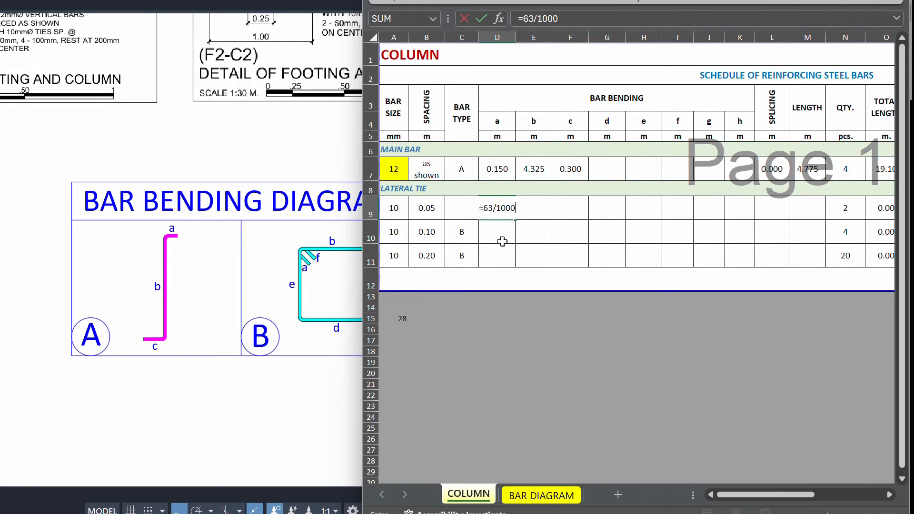
key(Return)
click(514, 204)
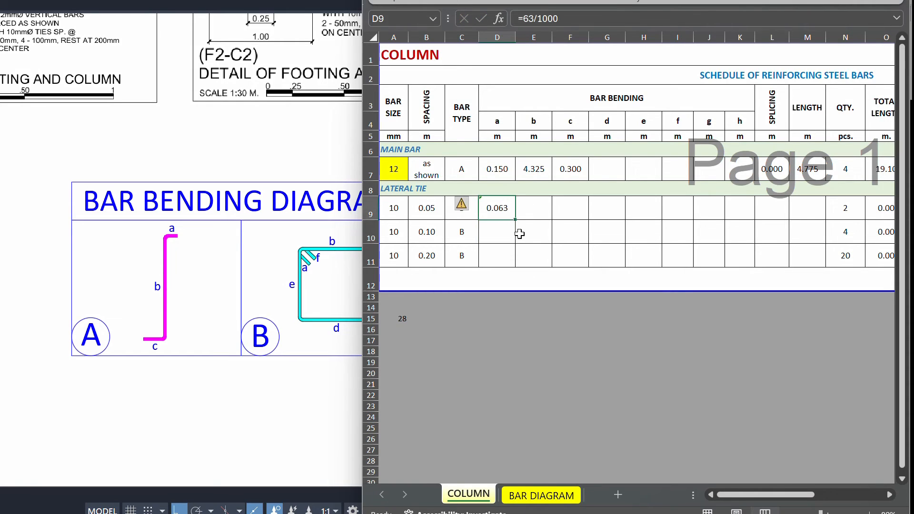
Step: Examine how side b of the tie sits within the concrete in the AutoCAD column cross-section
click(312, 281)
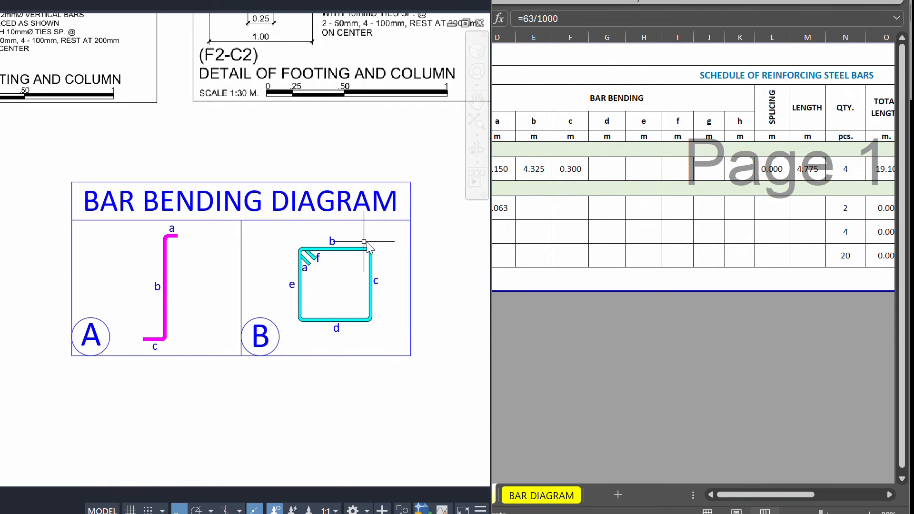
scroll(398, 261, down, 2)
scroll(16, 268, up, 4)
drag(34, 269, 119, 268)
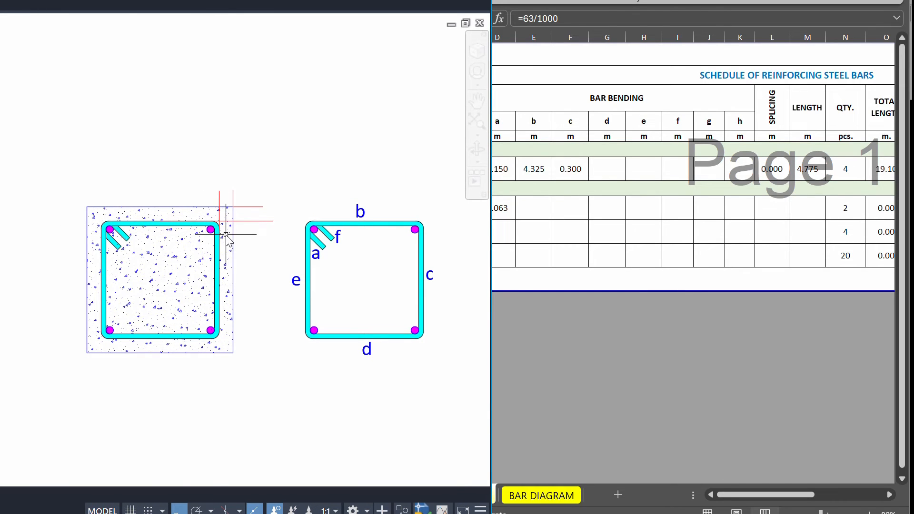
click(556, 208)
click(540, 207)
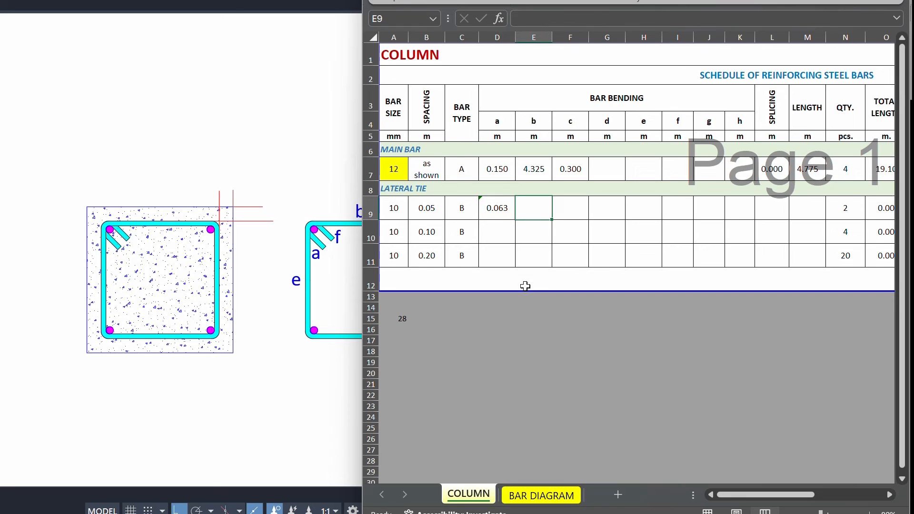
Step: Check the minimum clear cover table in AutoCAD for ties exposed to earth or weather, and compare it with the column cross-section
click(274, 180)
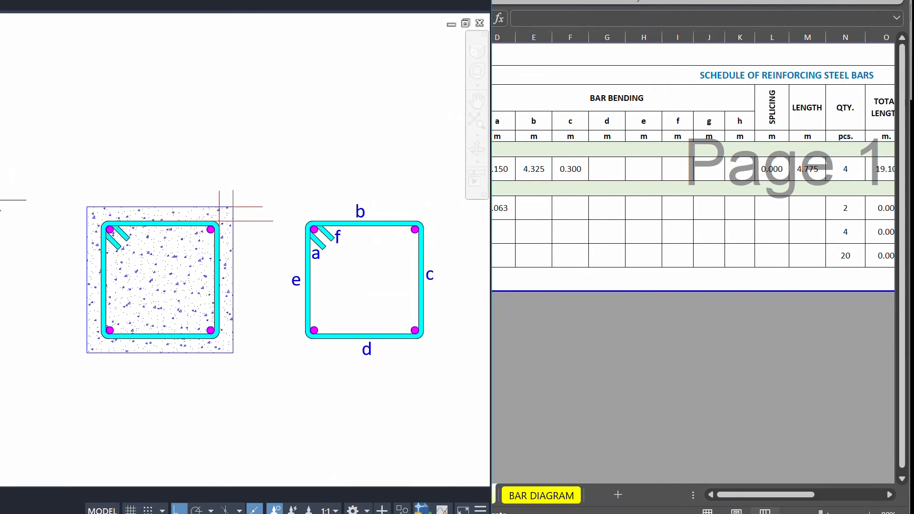
scroll(266, 198, down, 5)
drag(246, 188, 220, 198)
scroll(321, 138, up, 10)
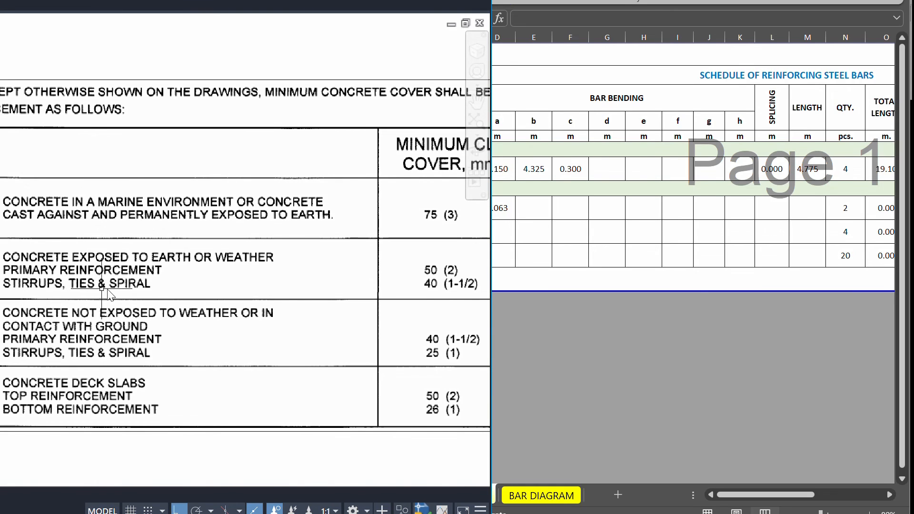
scroll(114, 287, down, 2)
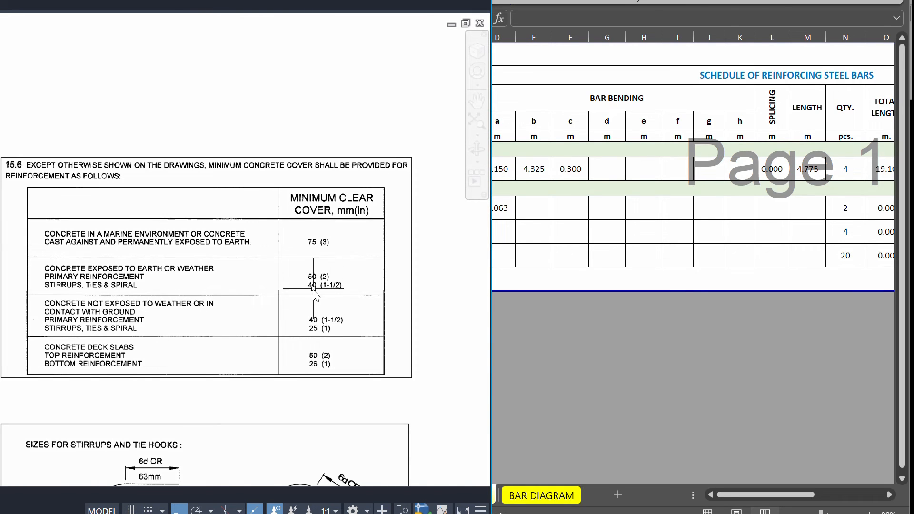
scroll(99, 314, down, 8)
scroll(98, 314, up, 8)
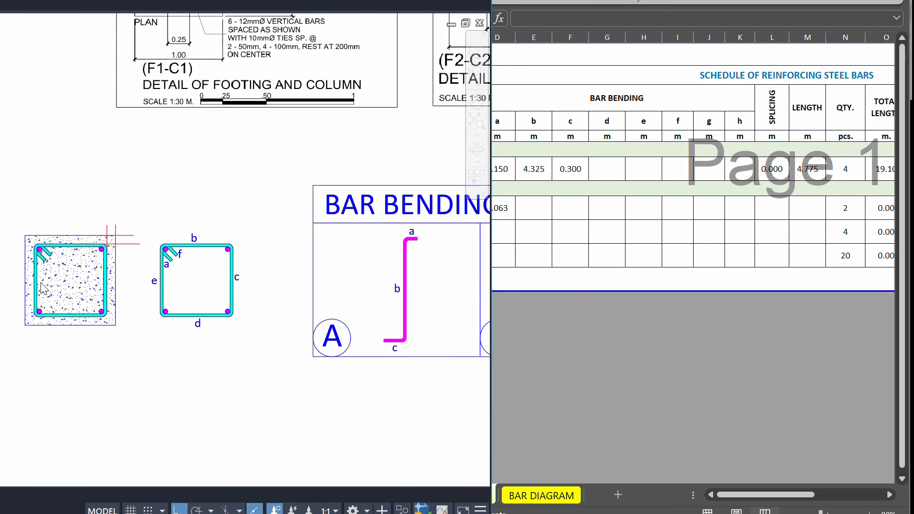
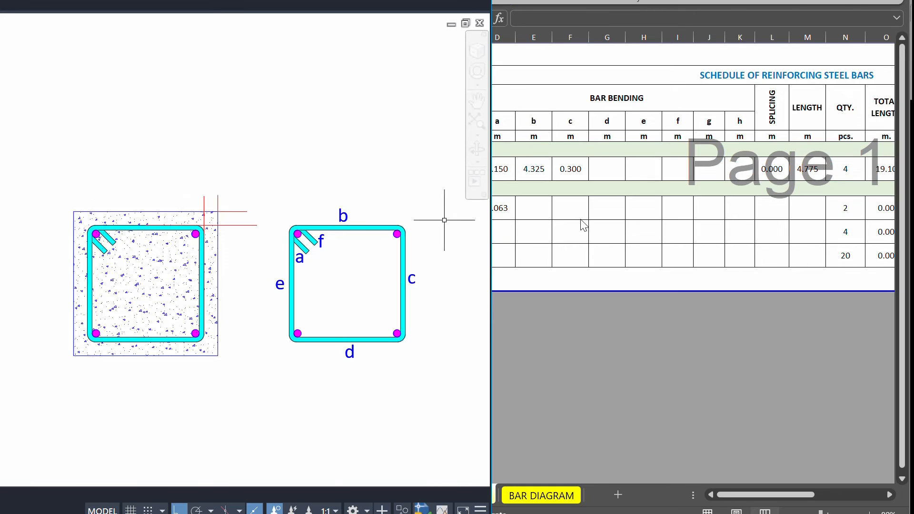
Step: Enter =0.25-0.04-0.04 as bending length b in the 0.05 m lateral tie row
click(541, 208)
text(=)
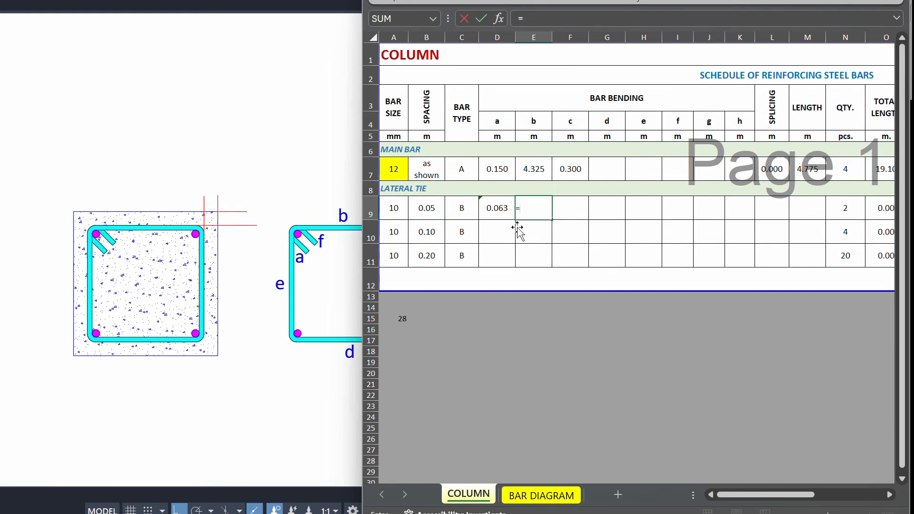
text(0.25)
text(-0.04-0.04)
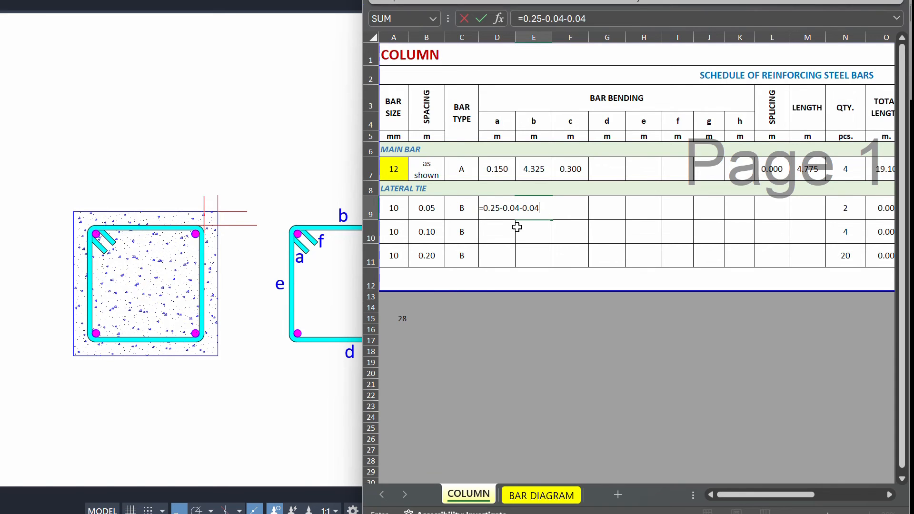
key(Return)
click(541, 208)
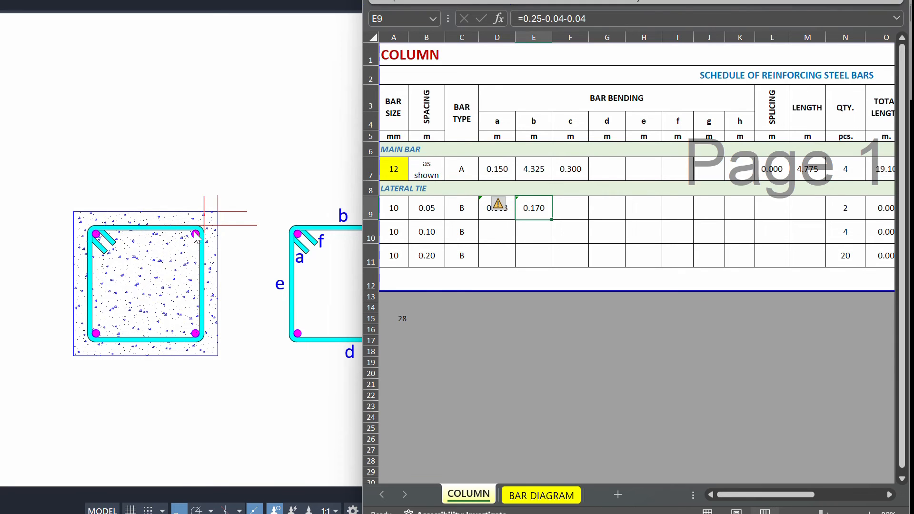
Step: Link bending length c in the 0.05 m lateral tie row to its b value with a cell reference
click(55, 161)
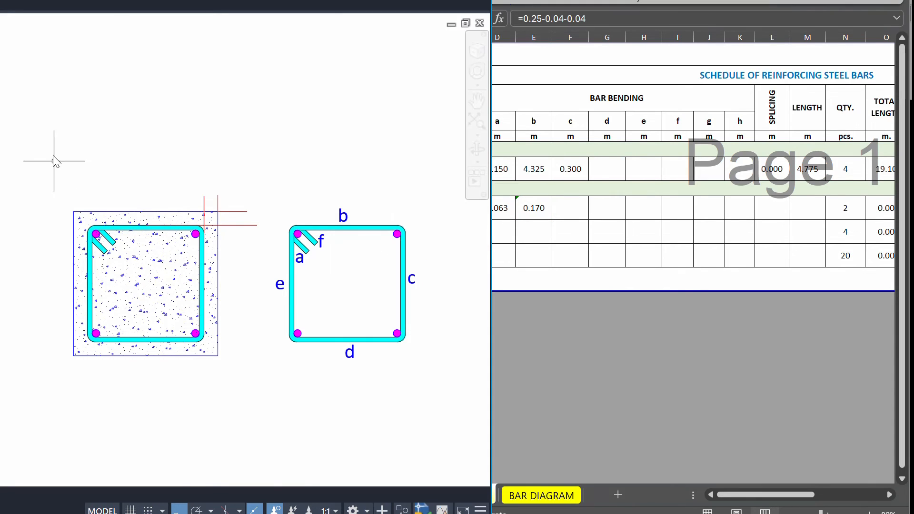
click(53, 172)
click(590, 242)
click(571, 211)
text(=)
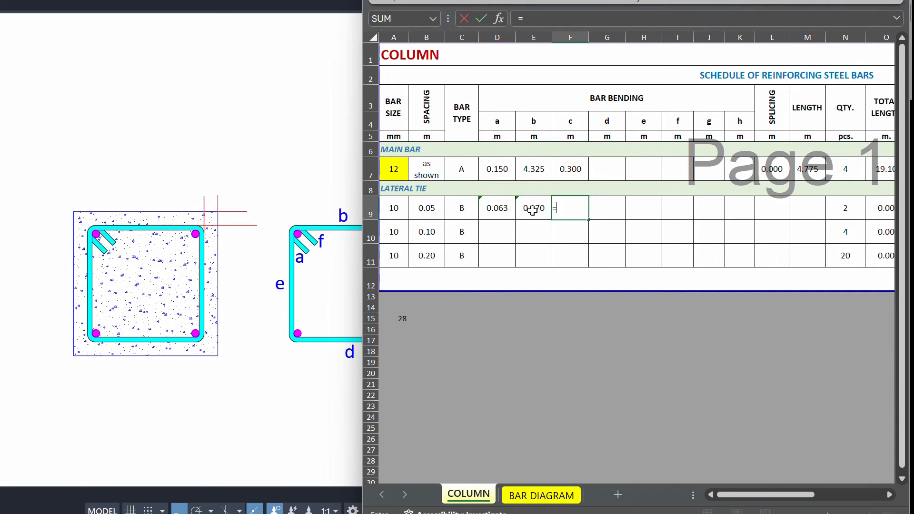
click(534, 209)
key(Return)
Step: Link bending length d to c and bending length e to d in the 0.05 m lateral tie row
click(604, 208)
text(=)
click(574, 215)
key(Tab)
text(=)
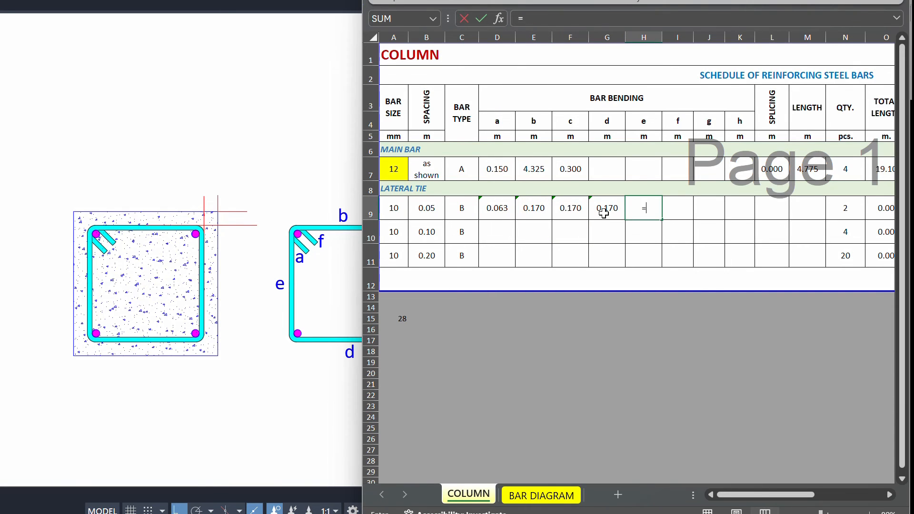
click(604, 213)
key(Tab)
Step: Compare the type B tie in the AutoCAD bending diagram with the schedule's bending lengths b to e
click(206, 205)
scroll(207, 205, down, 6)
scroll(210, 207, up, 7)
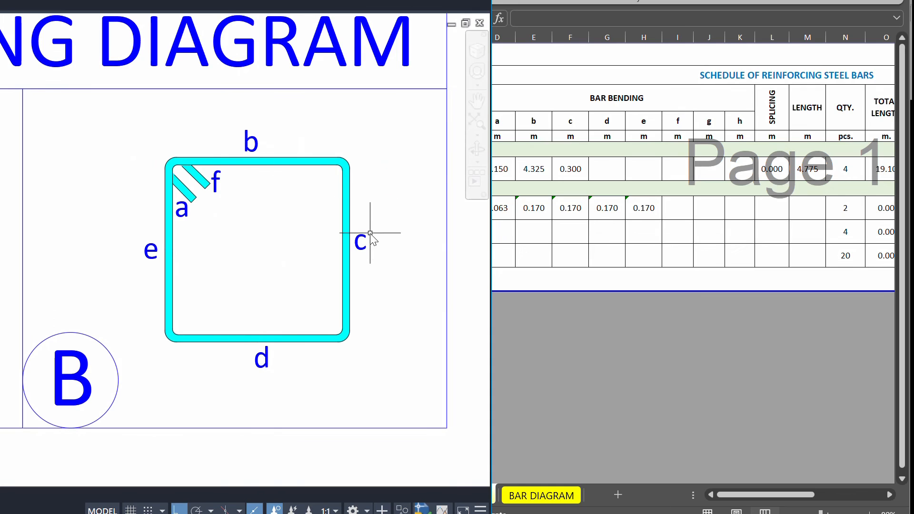
click(630, 169)
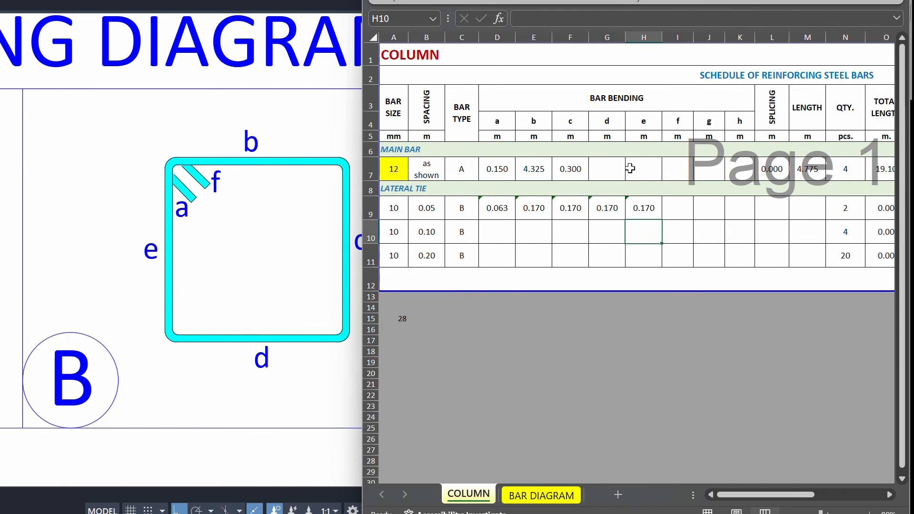
drag(547, 124, 635, 125)
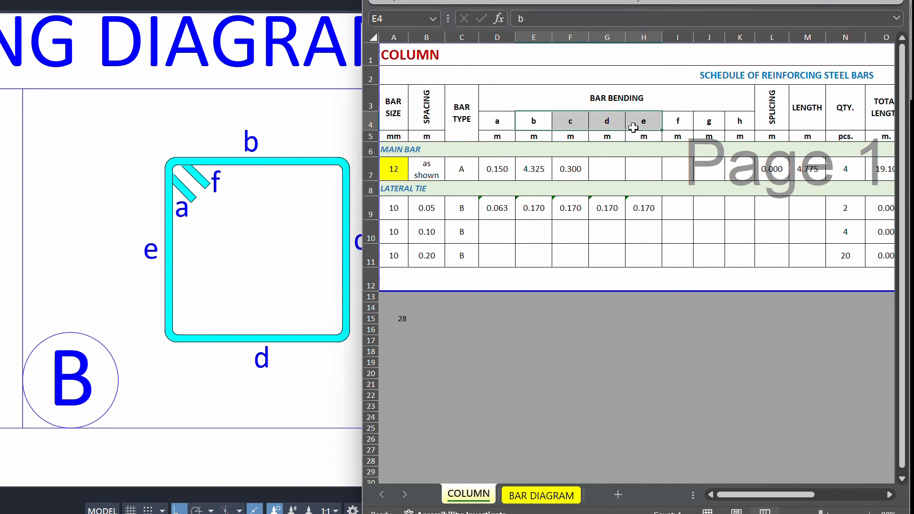
drag(539, 206, 639, 206)
click(241, 206)
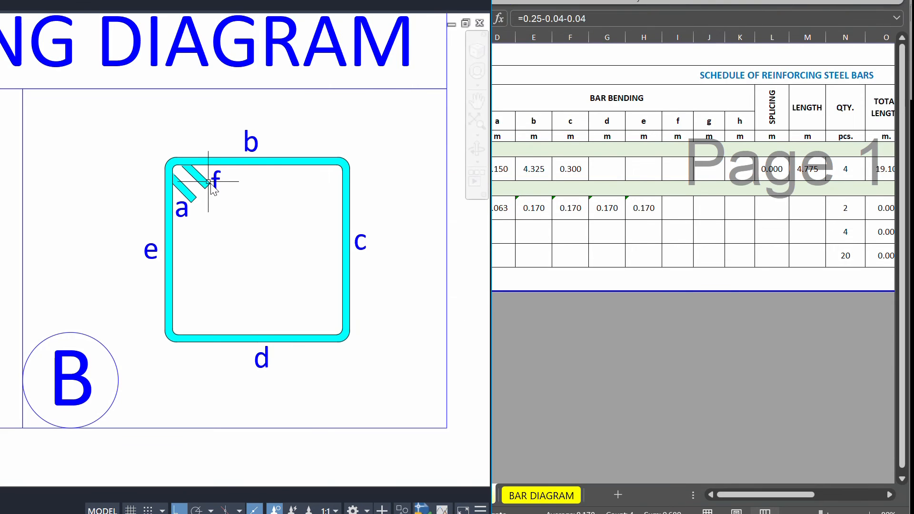
Step: Set bending length f in the 0.05 m lateral tie row equal to length a with =D9
click(658, 217)
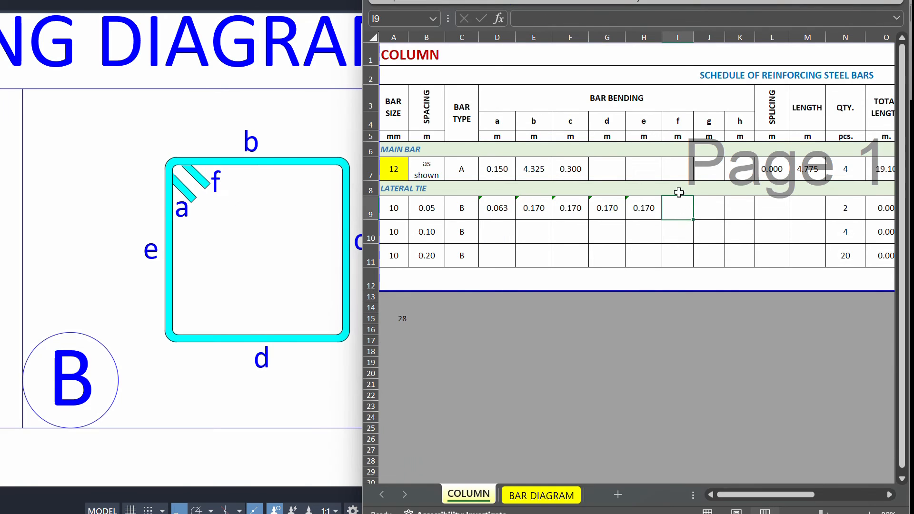
click(673, 123)
click(667, 212)
text(=)
click(503, 206)
key(Return)
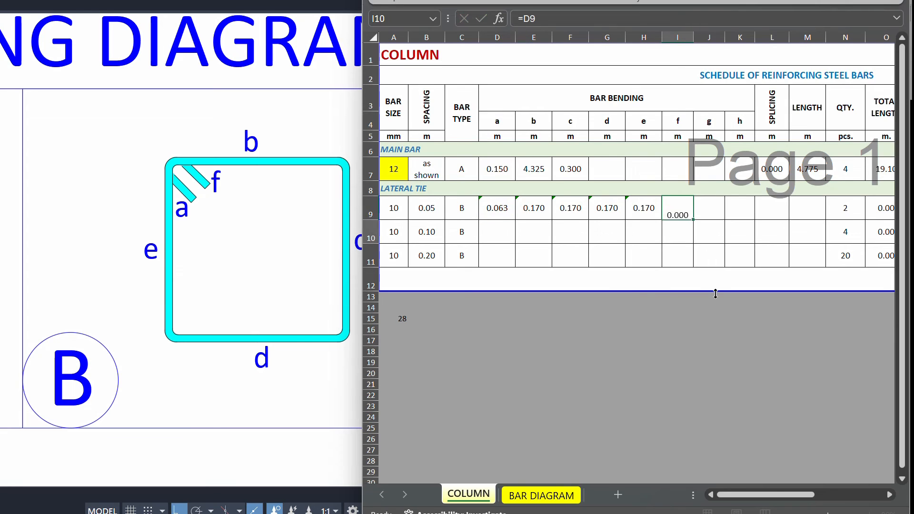
click(677, 212)
drag(496, 207, 688, 211)
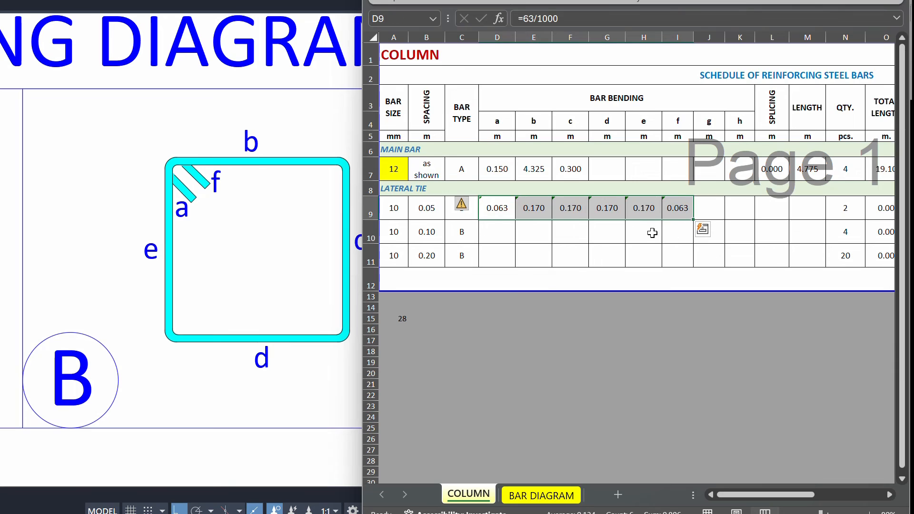
Step: Copy the main bar's length formula into the 0.05 m lateral tie row so it reads =SUM(D9:L9)
click(753, 214)
click(774, 206)
click(808, 118)
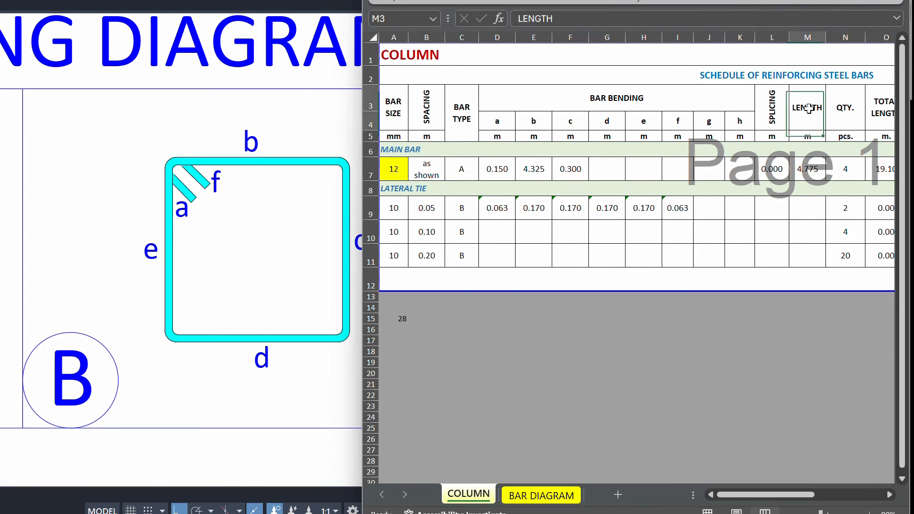
click(809, 169)
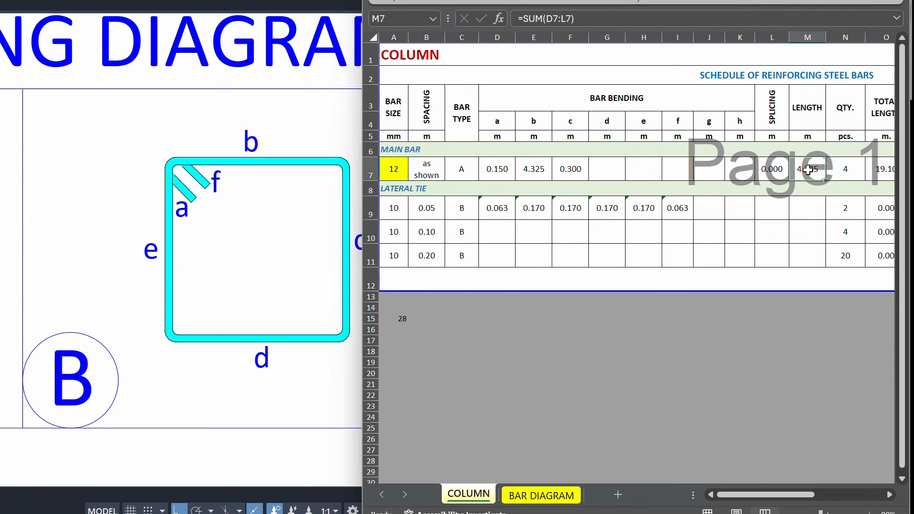
key(ctrl+c)
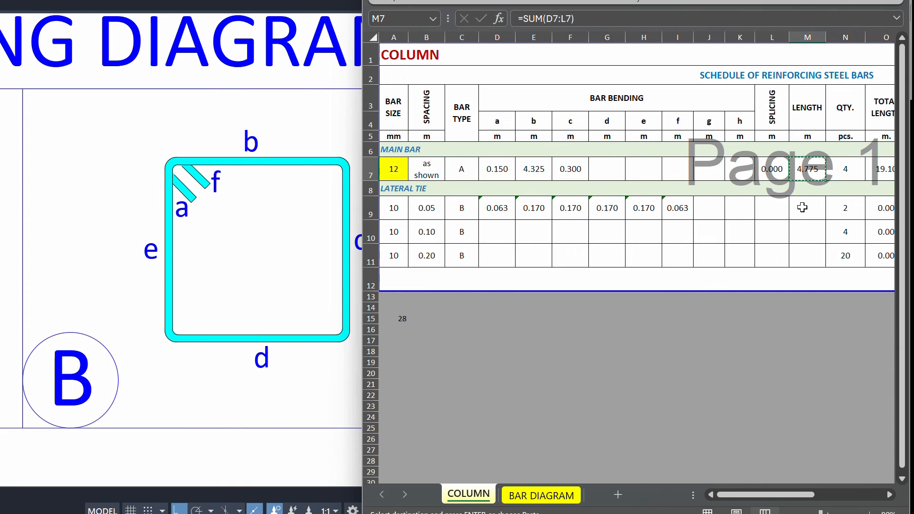
click(802, 208)
key(ctrl+v)
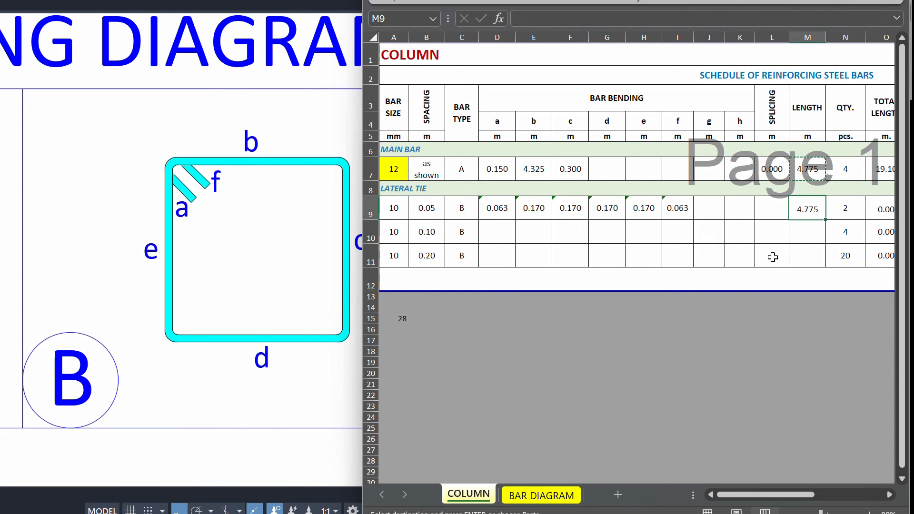
key(Escape)
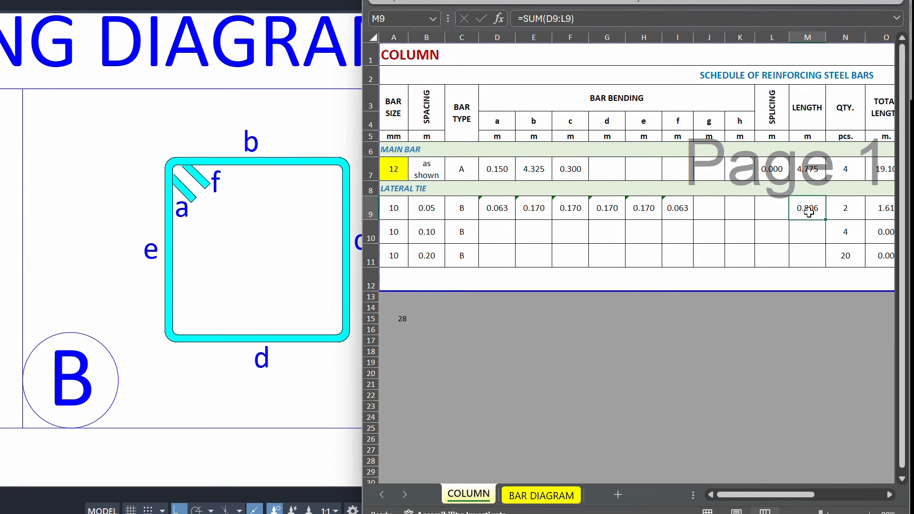
Step: Copy the bending lengths and length formula of the 0.05 m tie row to the 0.10 m and 0.20 m rows
drag(506, 210, 791, 206)
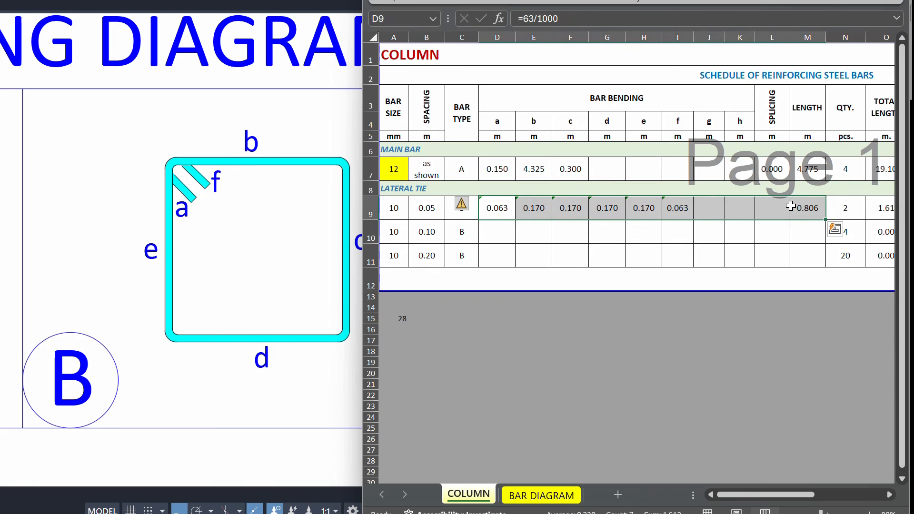
key(ctrl+c)
drag(504, 230, 496, 258)
key(ctrl+v)
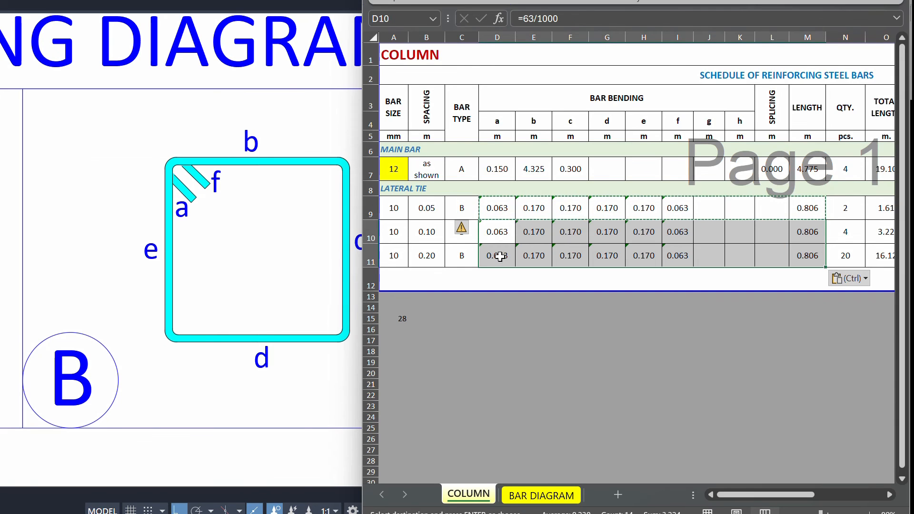
key(Escape)
Step: Review the bending lengths, spacings and quantities of the three lateral tie rows
drag(503, 213, 729, 244)
click(837, 210)
click(839, 230)
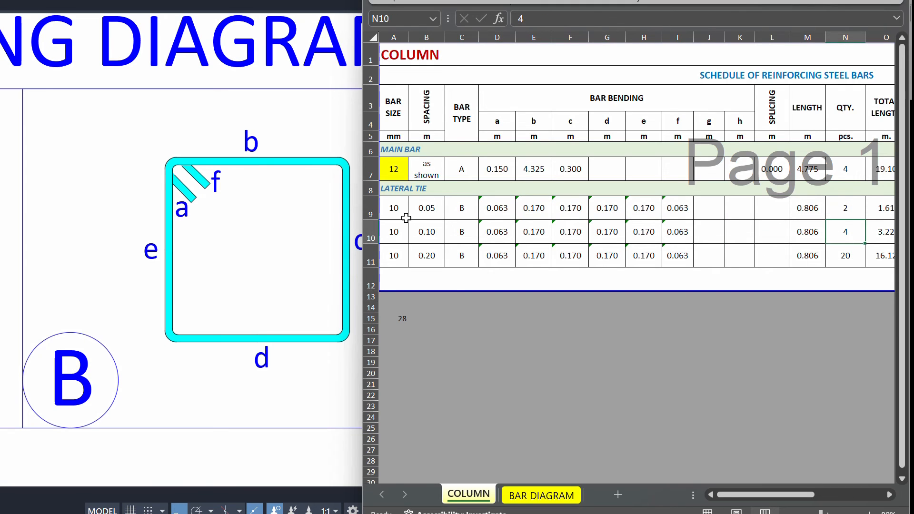
drag(433, 210, 433, 254)
click(740, 235)
drag(770, 496, 813, 481)
drag(625, 208, 637, 252)
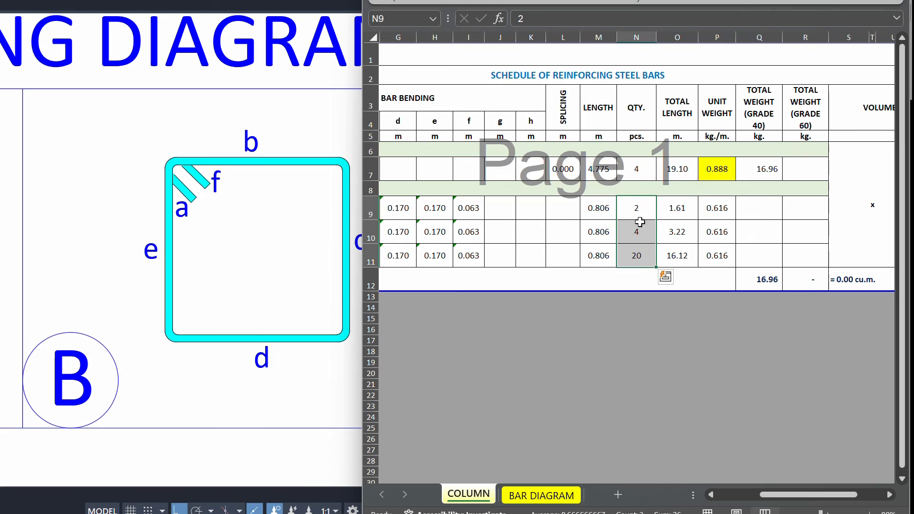
Step: Check the length formula in the 0.05 m lateral tie row and fill it down through the 0.20 m row
click(601, 208)
double_click(600, 208)
key(Return)
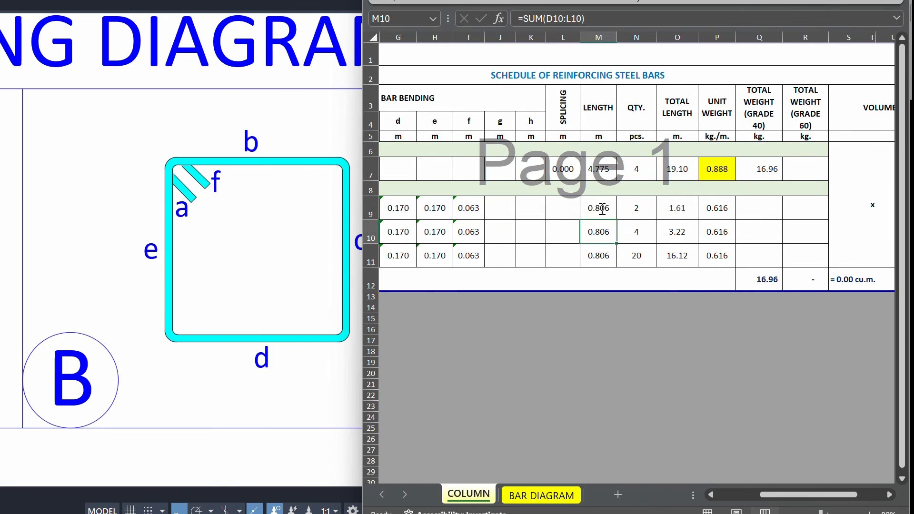
click(601, 208)
double_click(619, 220)
Step: Examine how the total length formula of the 0.05 m lateral tie row uses its quantity and length
click(683, 110)
click(677, 210)
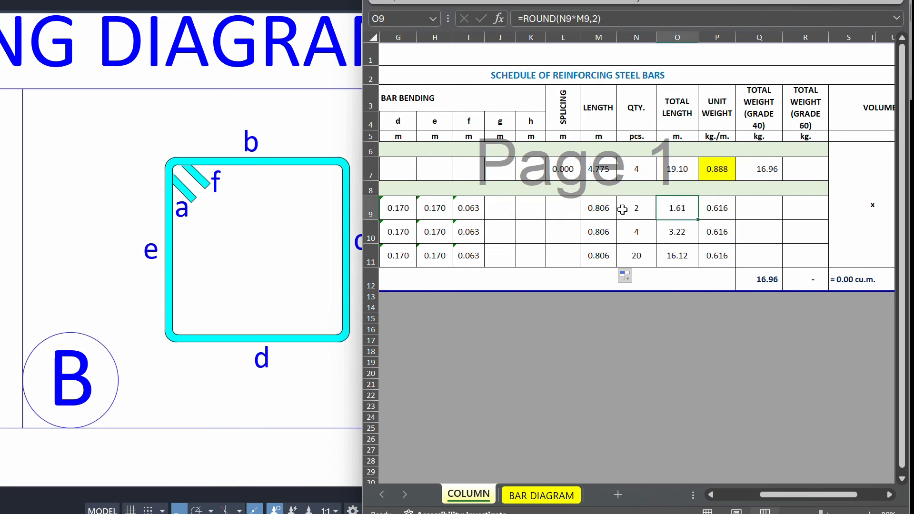
click(624, 210)
click(607, 106)
click(636, 107)
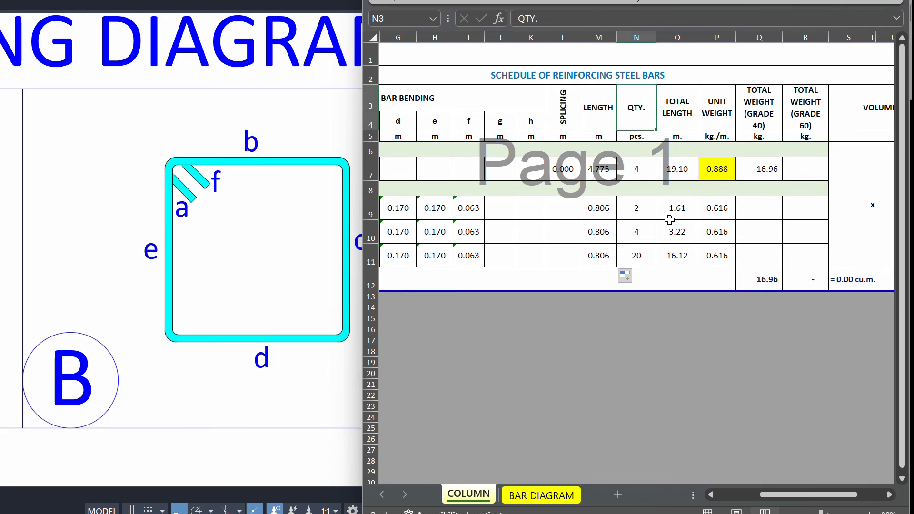
click(674, 208)
double_click(677, 212)
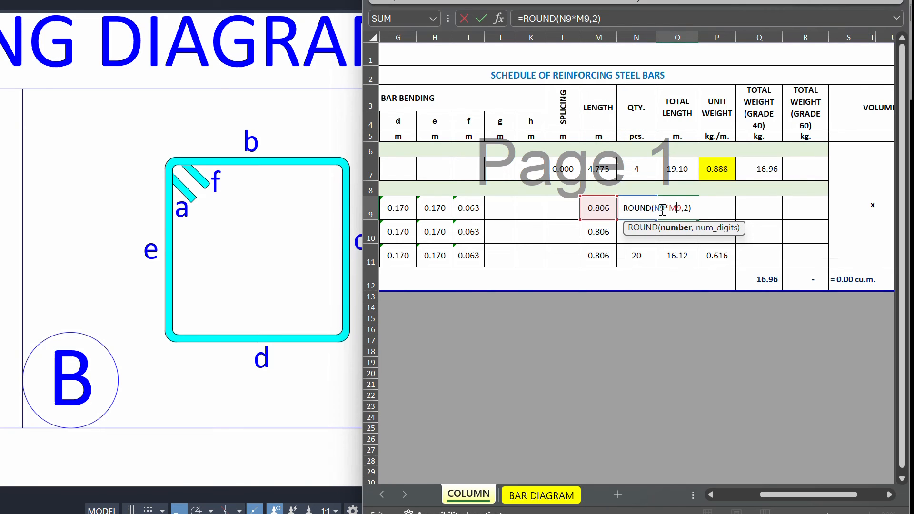
key(Return)
click(620, 208)
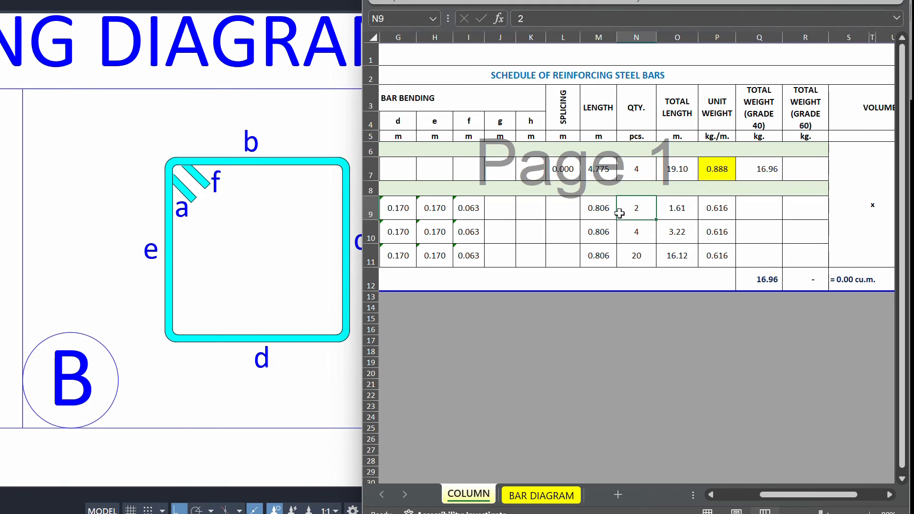
click(602, 212)
Step: Fill the total length formula =ROUND(N9*M9,2) down to the 0.10 m and 0.20 m lateral tie rows
click(679, 211)
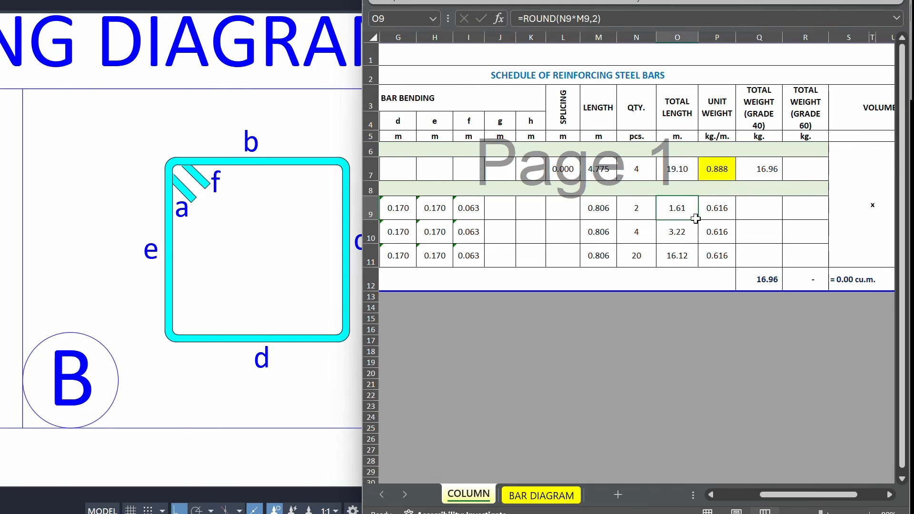
drag(698, 219, 684, 252)
click(680, 208)
click(672, 254)
click(676, 229)
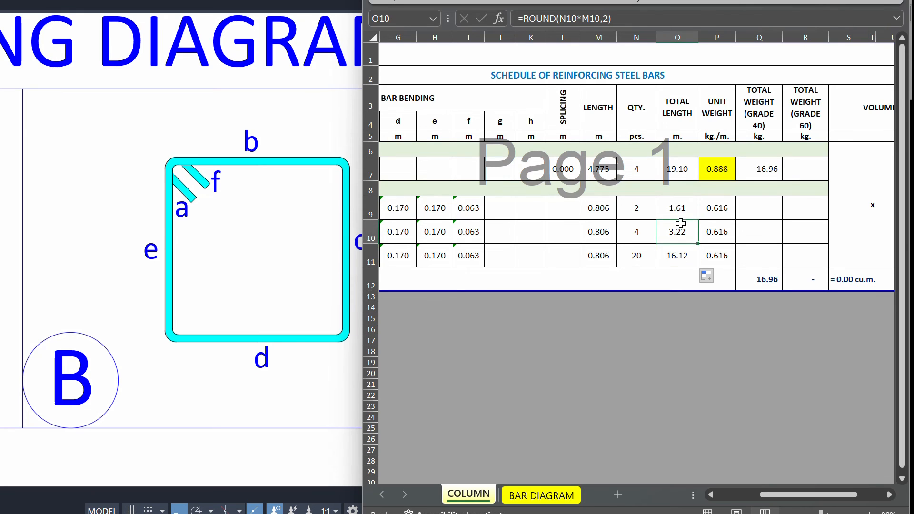
Step: Check the lateral ties' unit weight lookup and enter =P9*O9 as the grade 40 total weight of the 0.05 m row
click(717, 119)
click(707, 213)
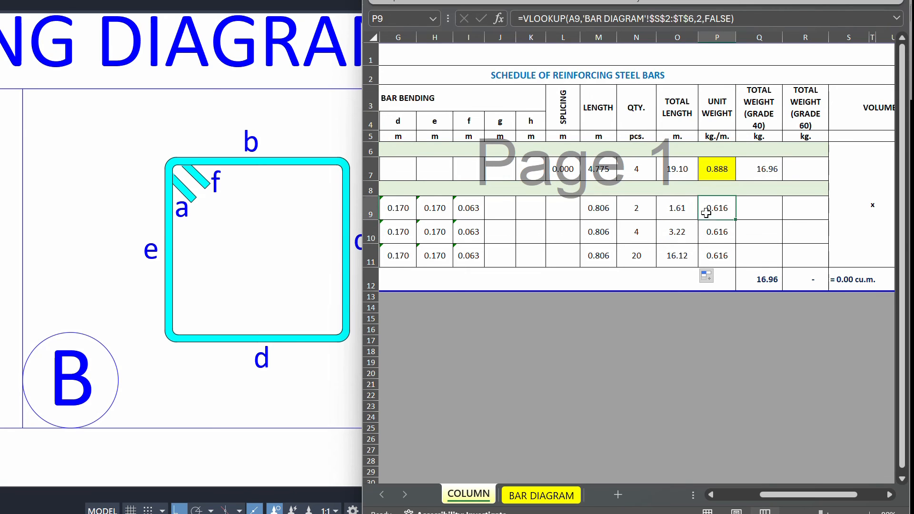
drag(719, 207, 718, 255)
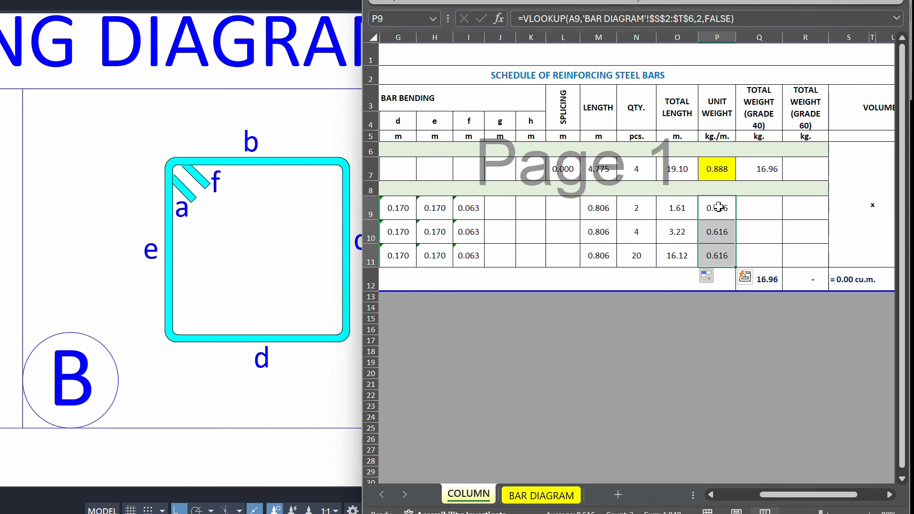
click(719, 207)
click(756, 173)
click(755, 204)
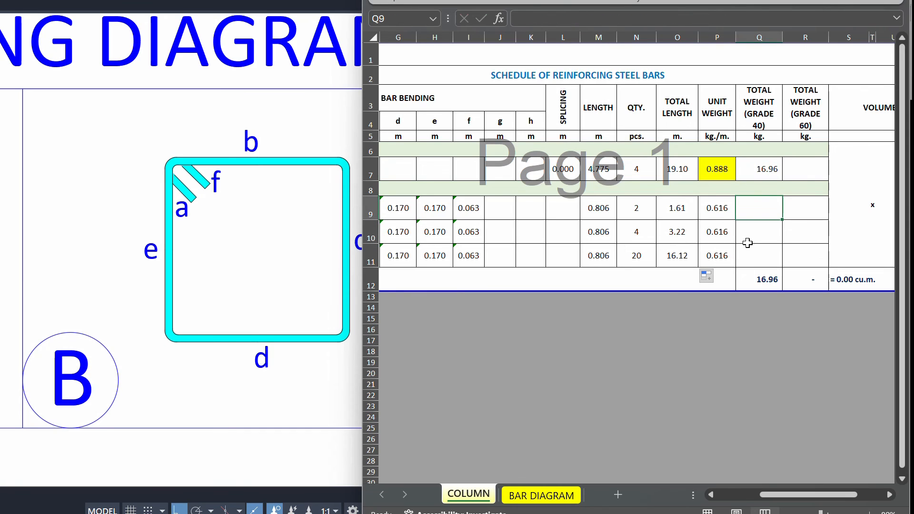
text(=)
click(716, 213)
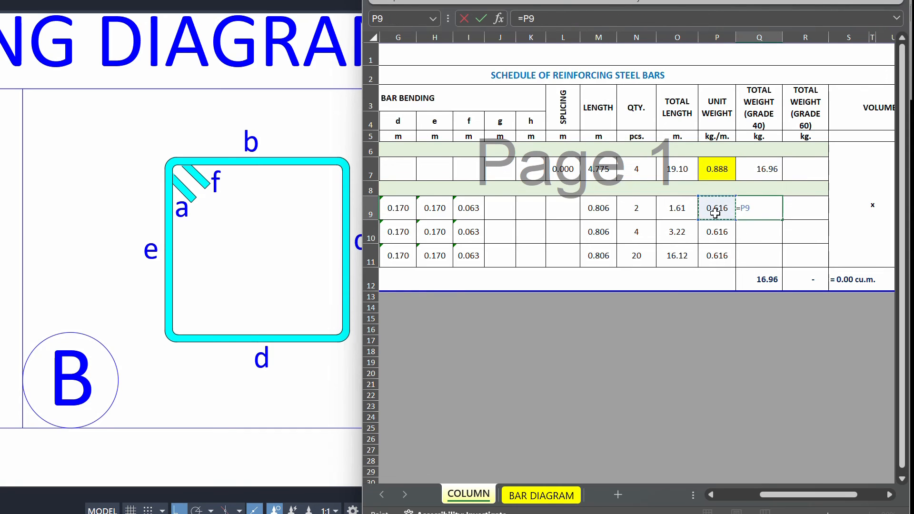
text(*)
click(677, 213)
key(Return)
Step: Fill the grade 40 total weight formula down to the 0.10 m and 0.20 m lateral tie rows and check it
click(767, 205)
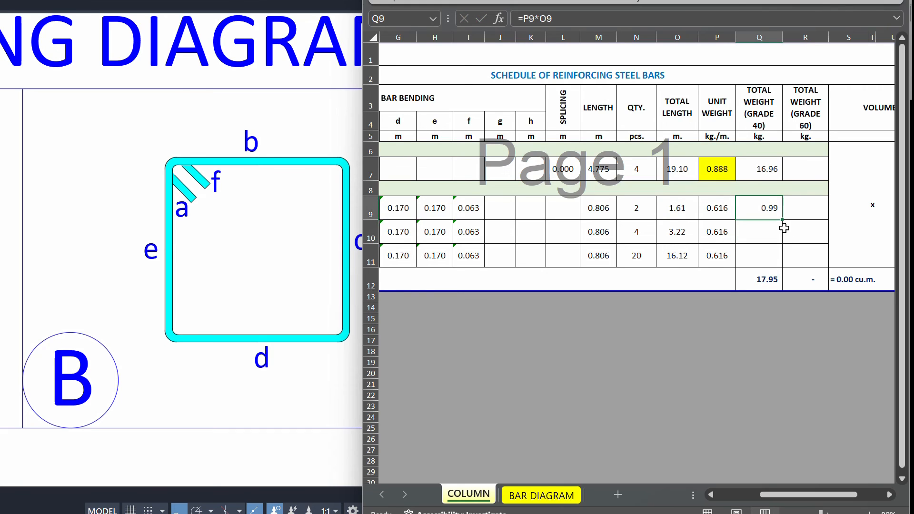
drag(781, 221, 785, 265)
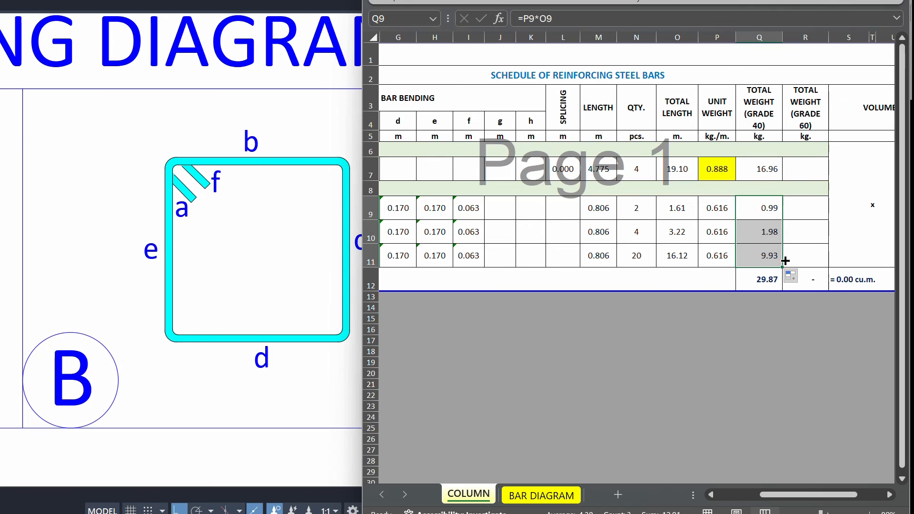
click(755, 260)
double_click(755, 260)
key(Return)
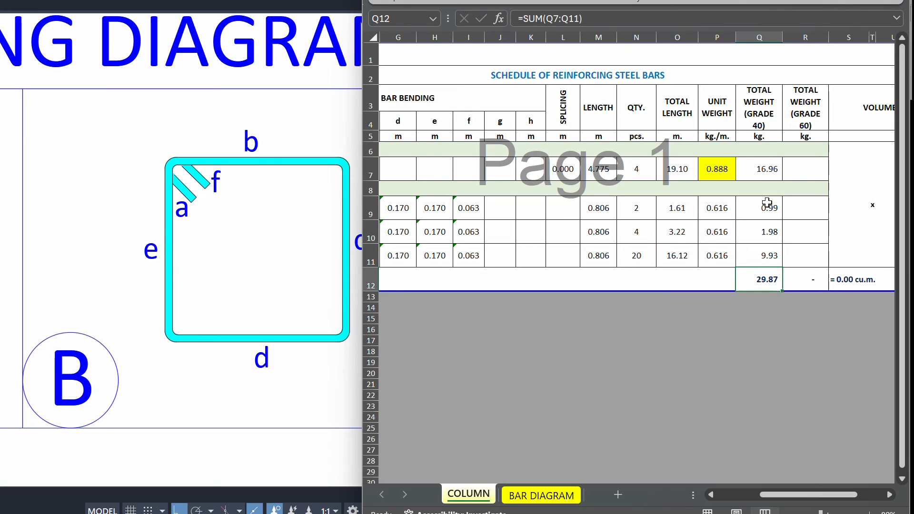
Step: Clear the grade 40 weight total of the column schedule and re-enter it as =SUM(Q7:Q11)
double_click(760, 274)
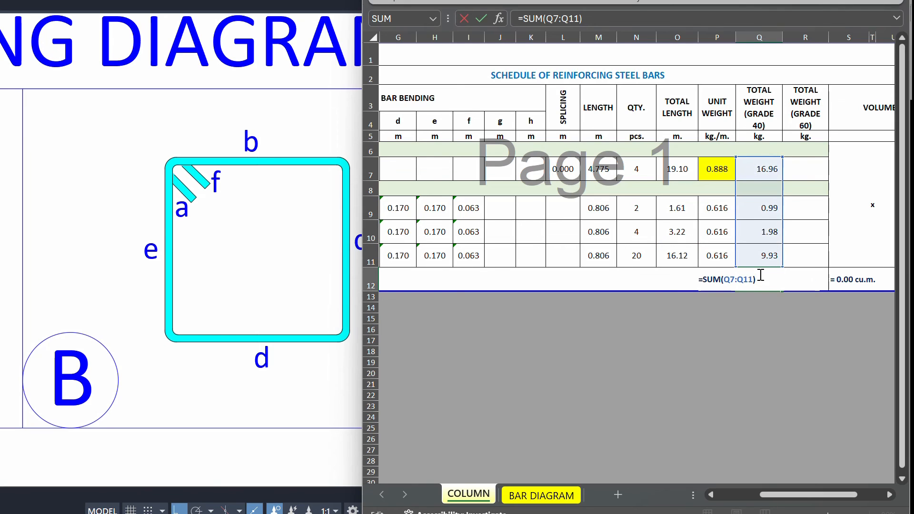
key(Return)
click(760, 275)
key(Delete)
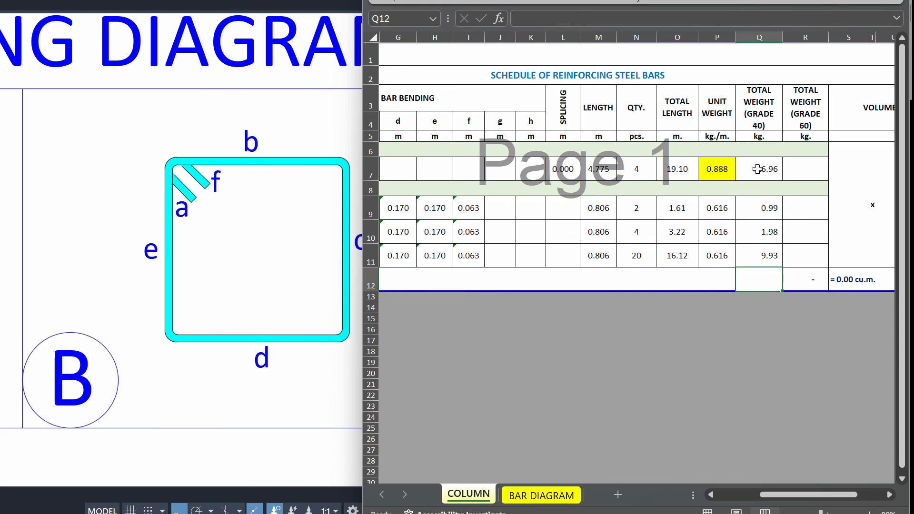
drag(758, 169, 754, 274)
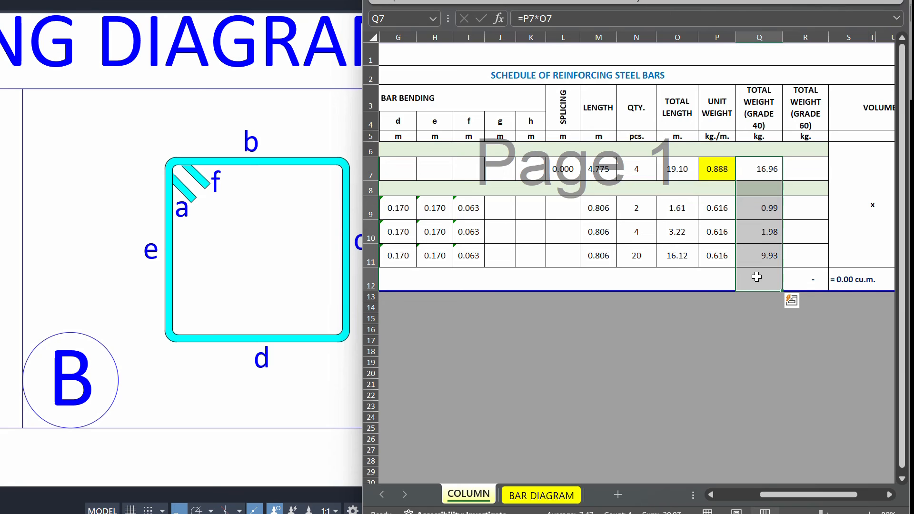
double_click(757, 277)
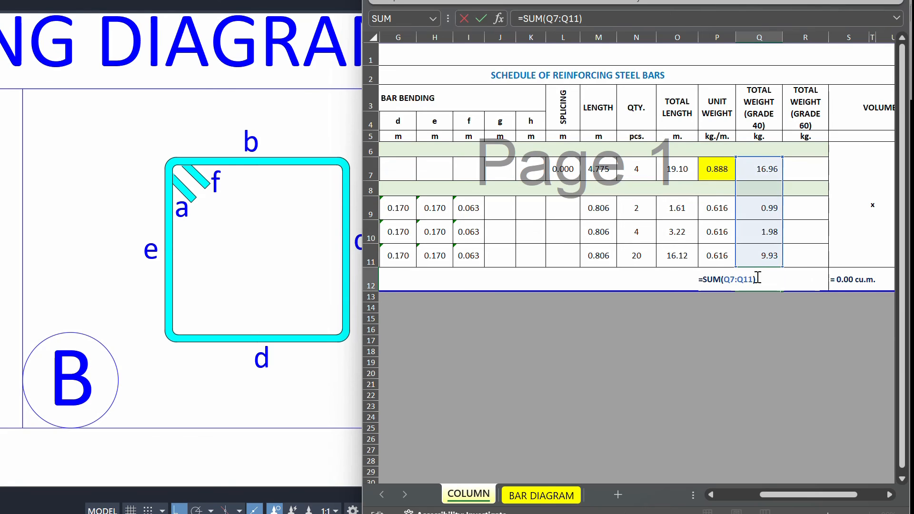
key(Return)
click(757, 277)
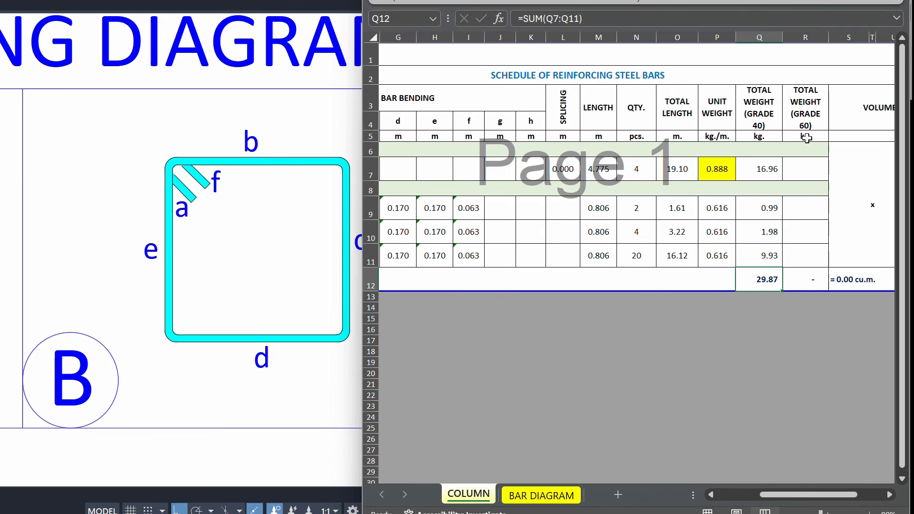
click(814, 118)
click(814, 240)
click(808, 208)
click(804, 240)
click(766, 281)
Step: Enter 0.25 and 0.25 as the column's cross-section dimensions in the volume of concrete, following the AutoCAD column section
drag(796, 496, 823, 496)
click(717, 205)
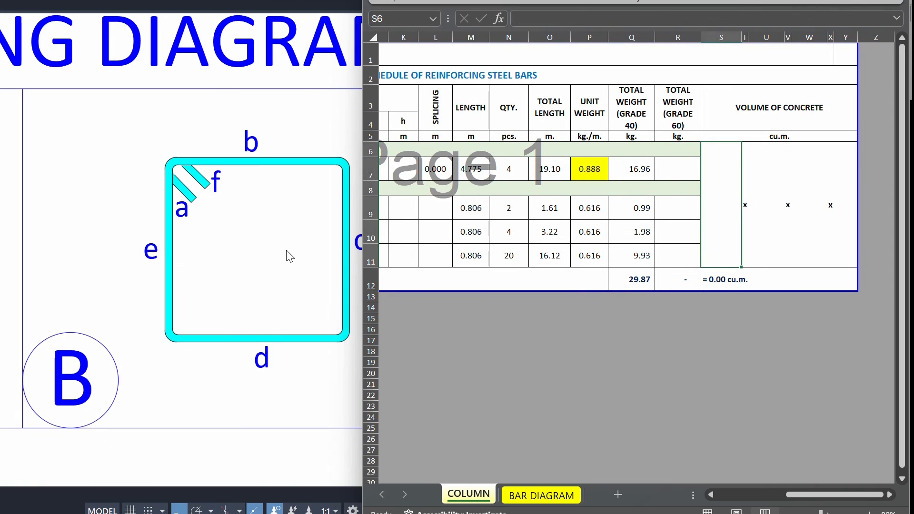
click(247, 216)
scroll(311, 222, down, 4)
scroll(311, 222, down, 4)
scroll(65, 219, up, 8)
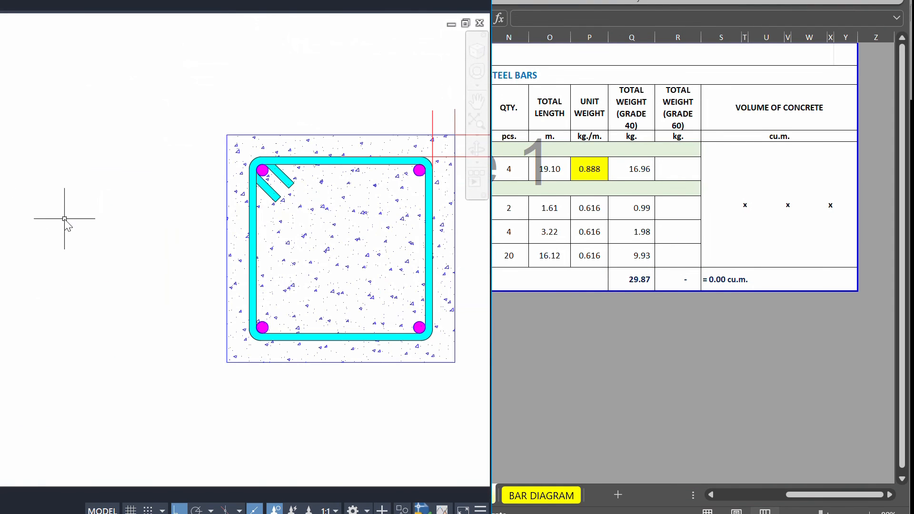
drag(309, 239, 158, 251)
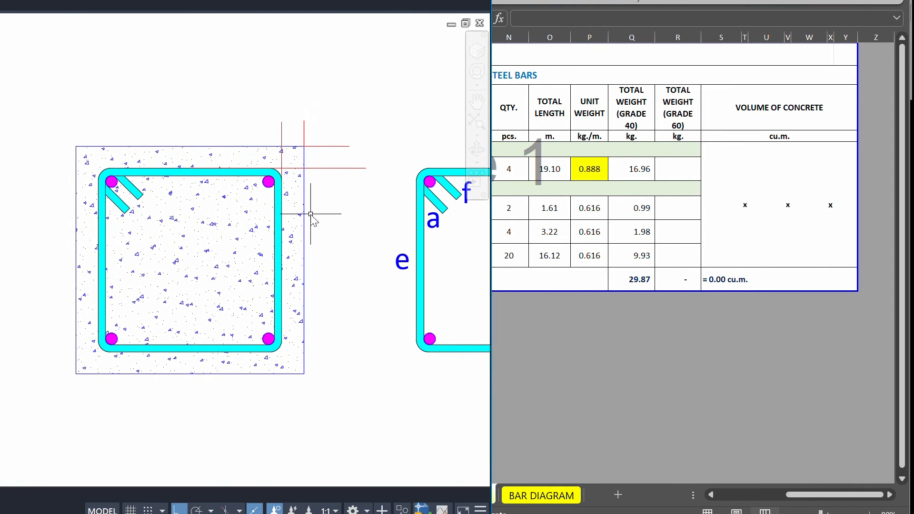
click(715, 197)
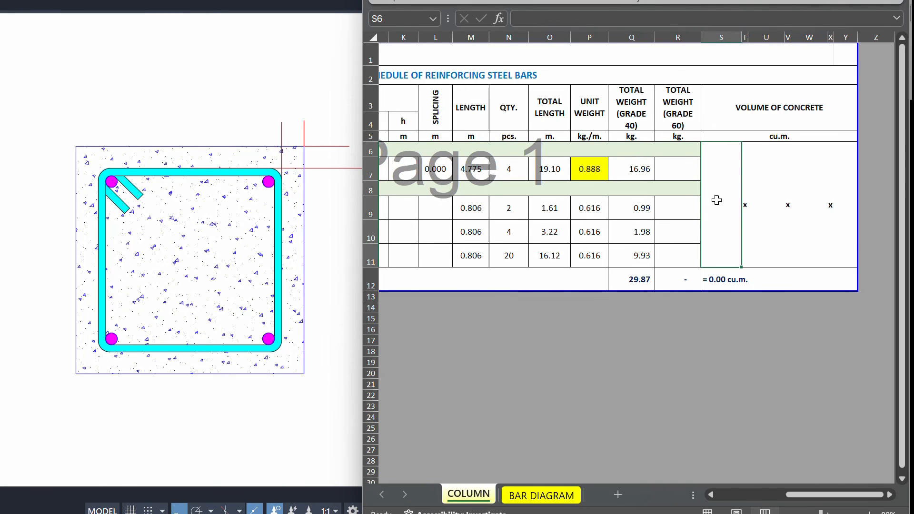
text(0.25)
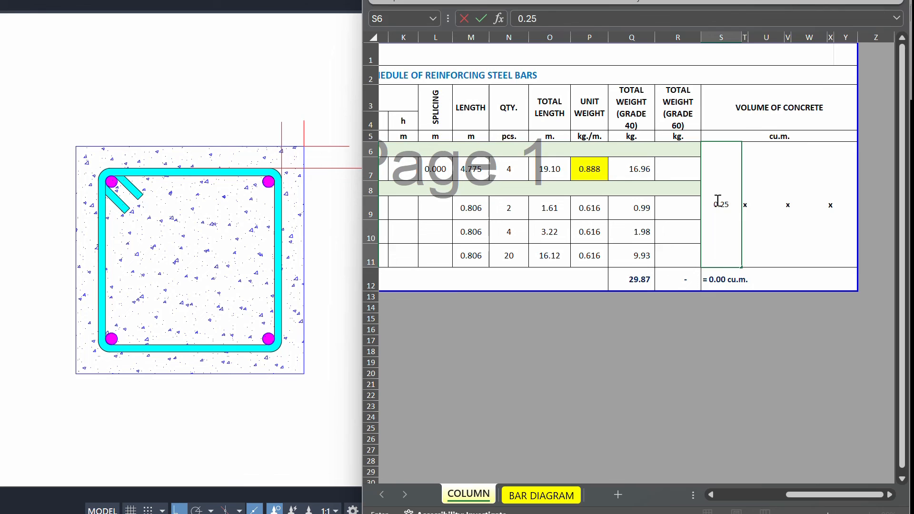
key(Return)
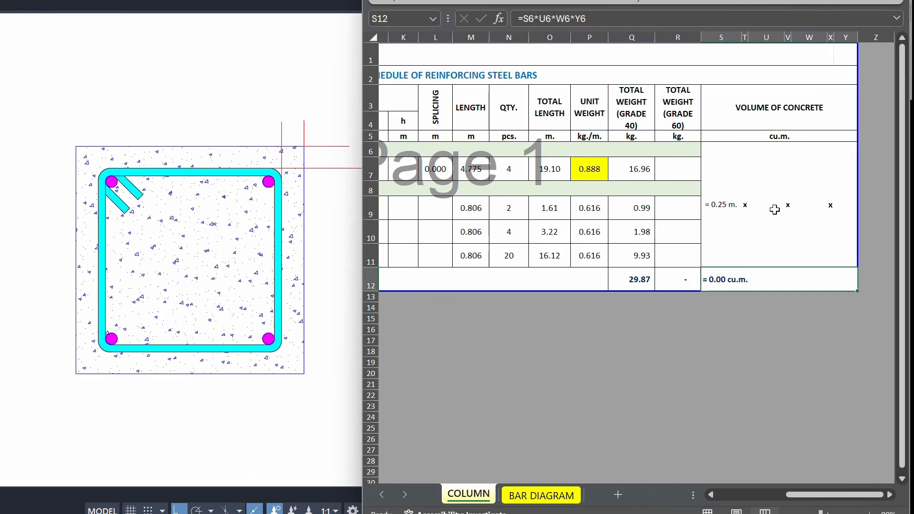
click(774, 205)
text(0.25)
key(Return)
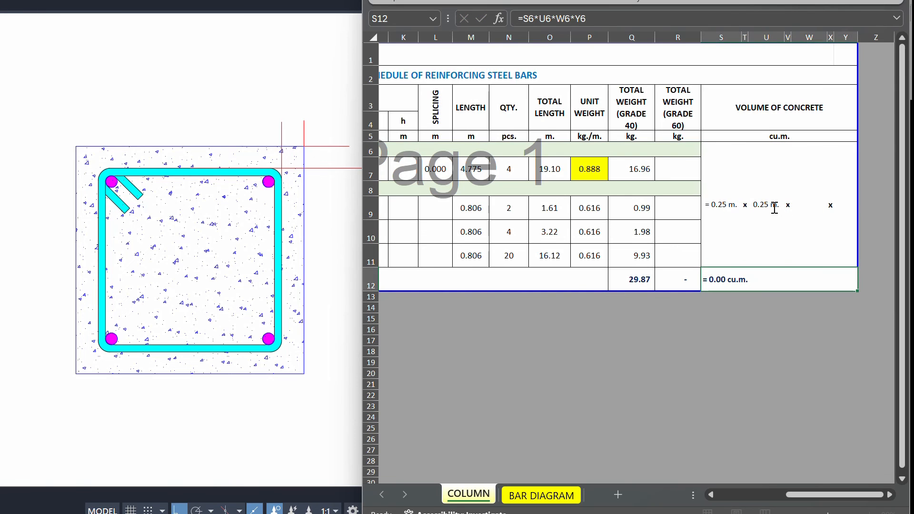
Step: Examine the F2-C2 footing section and the main bar's length formula for the dimensions making up the column height
click(804, 207)
click(265, 148)
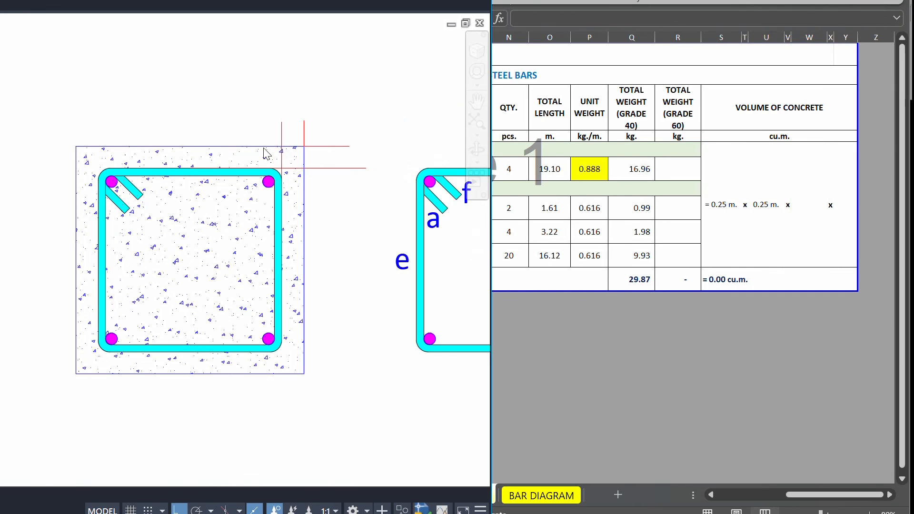
scroll(83, 219, down, 8)
scroll(255, 46, up, 4)
drag(274, 85, 182, 275)
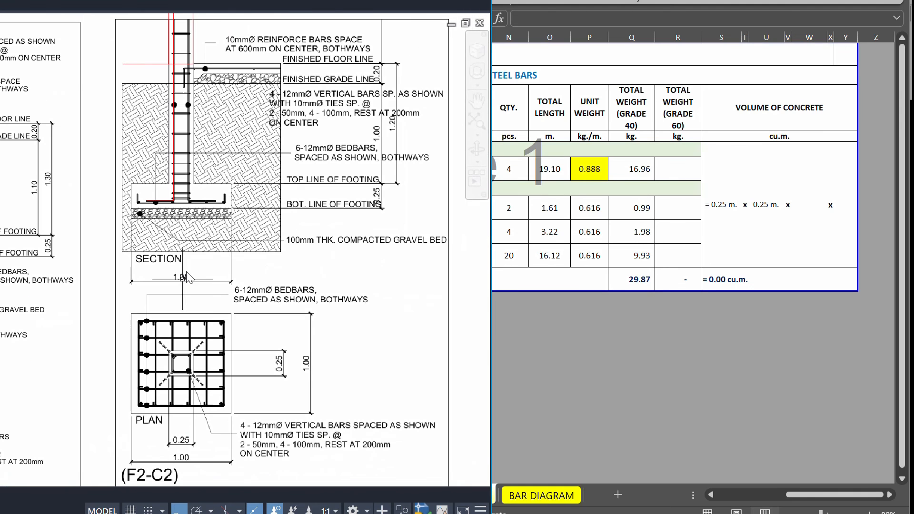
click(549, 232)
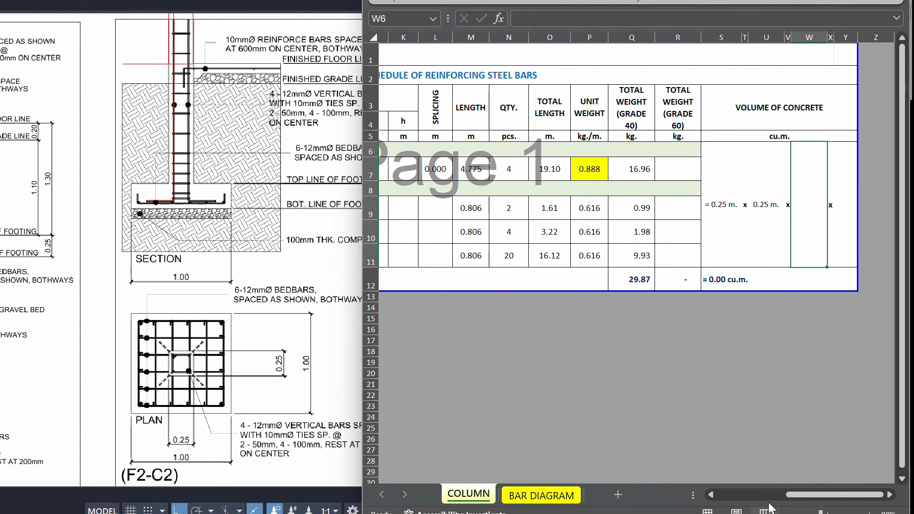
drag(800, 495, 751, 499)
click(427, 169)
click(149, 210)
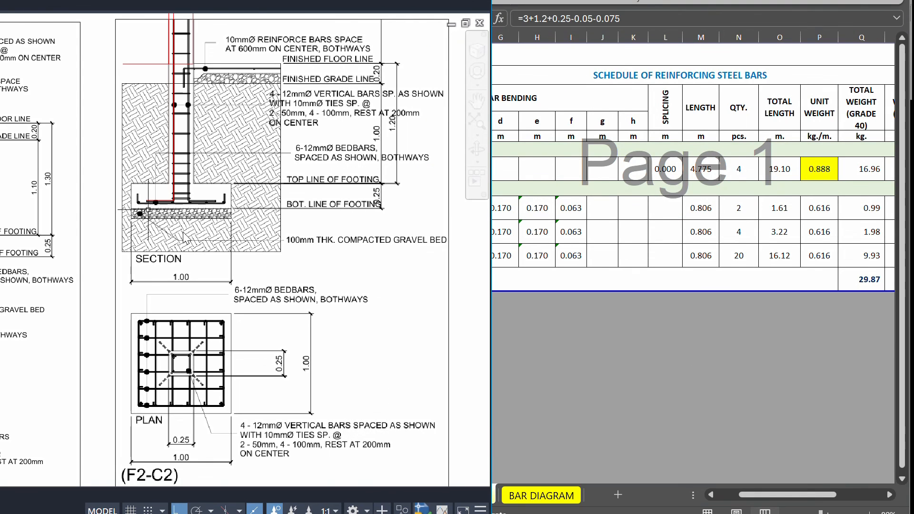
drag(288, 269, 192, 399)
drag(145, 251, 156, 276)
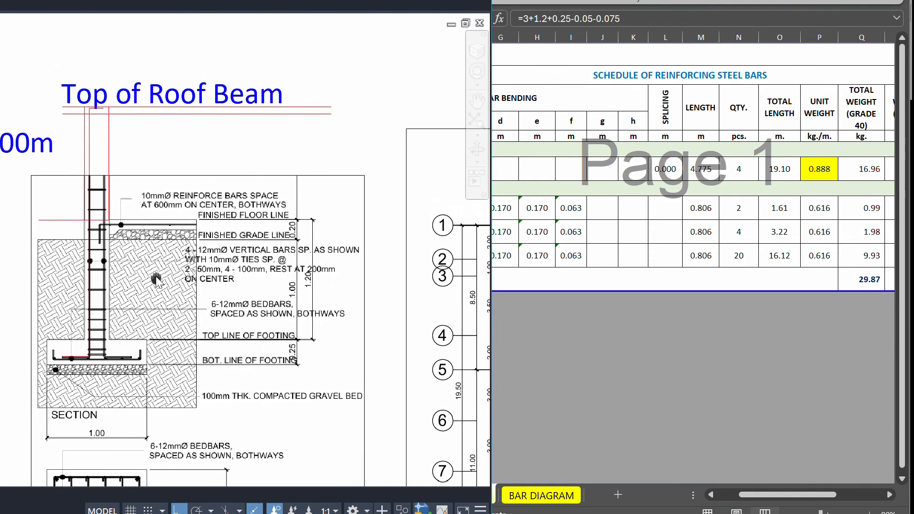
scroll(153, 273, up, 3)
scroll(149, 223, down, 3)
mouse_move(149, 223)
mouse_down()
mouse_move(197, 245)
mouse_move(151, 244)
mouse_up()
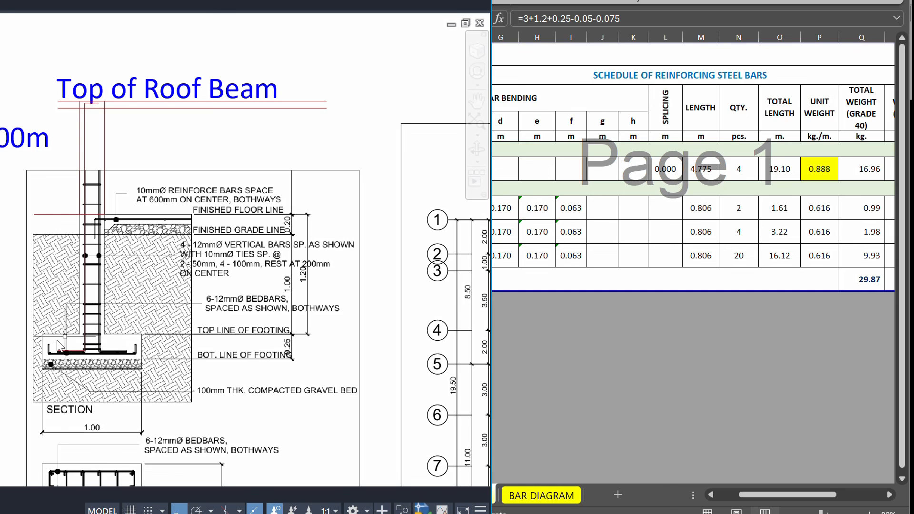
click(777, 461)
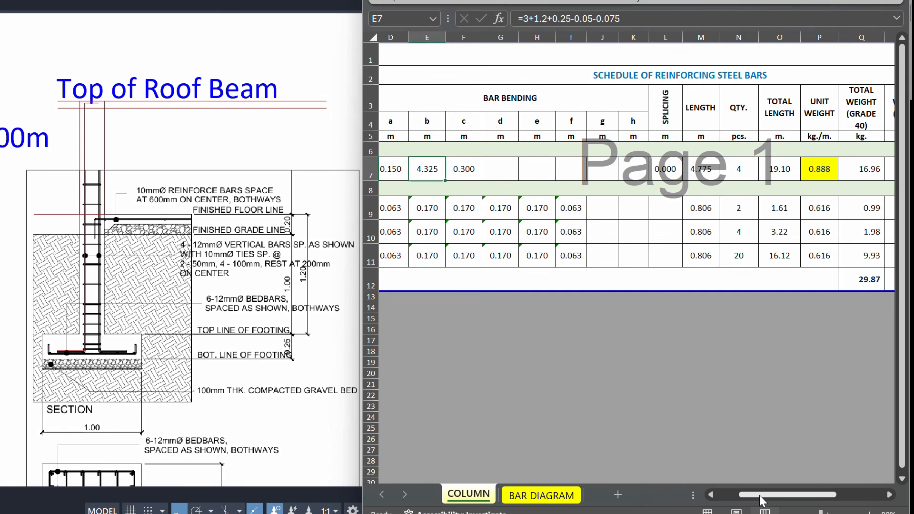
Step: Enter =3+1.2 as the column height and 1 as the number of columns in the volume of concrete
drag(762, 495, 810, 495)
click(799, 262)
text(=)
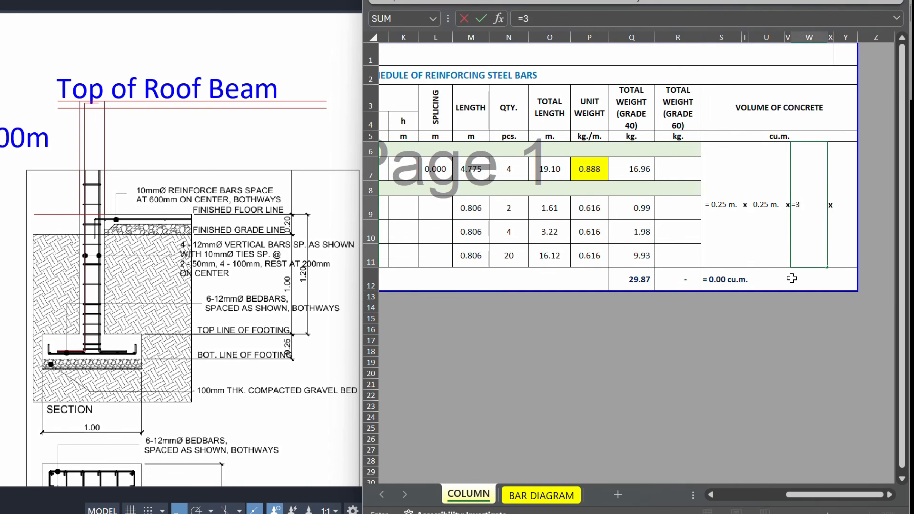
text(3+1.2+)
key(Return)
click(792, 253)
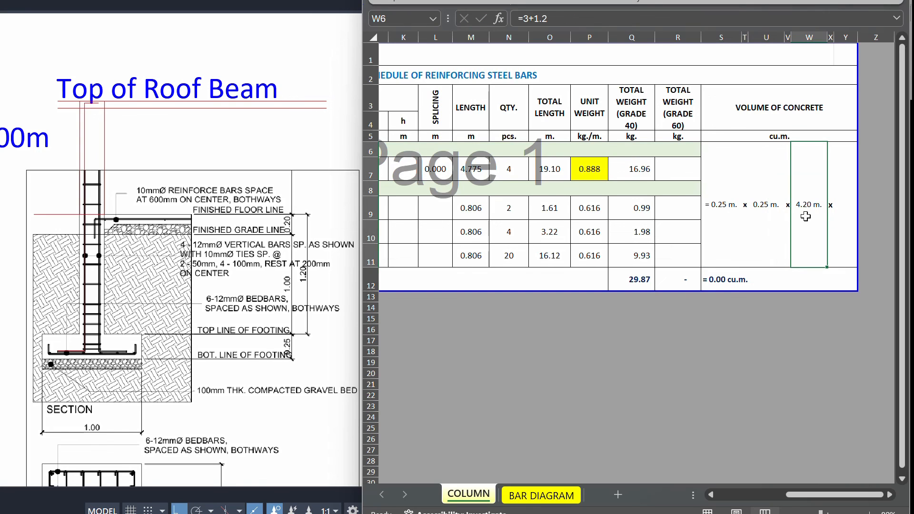
click(836, 216)
text(1)
key(Return)
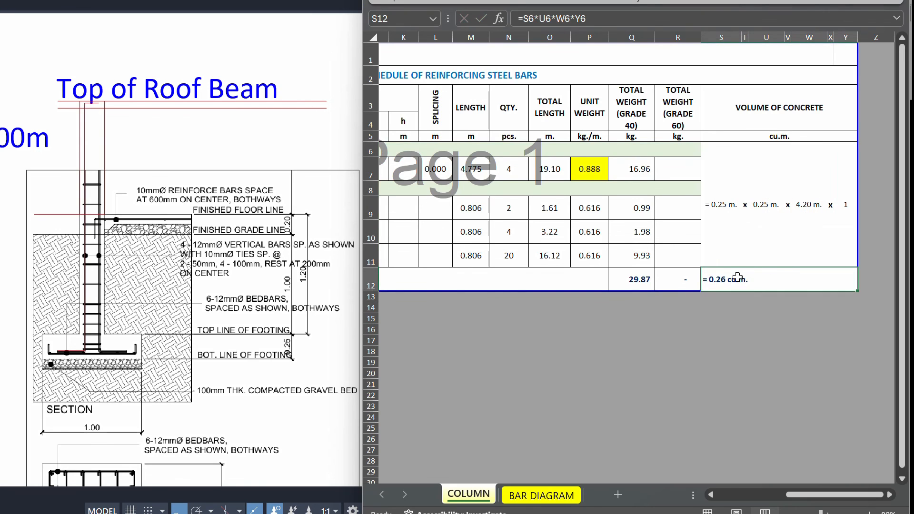
Step: Review the grade 40 weight and concrete volume totals in the schedule's total row
click(638, 280)
click(752, 280)
click(626, 281)
click(726, 281)
click(624, 283)
click(703, 283)
click(678, 358)
drag(794, 490, 660, 486)
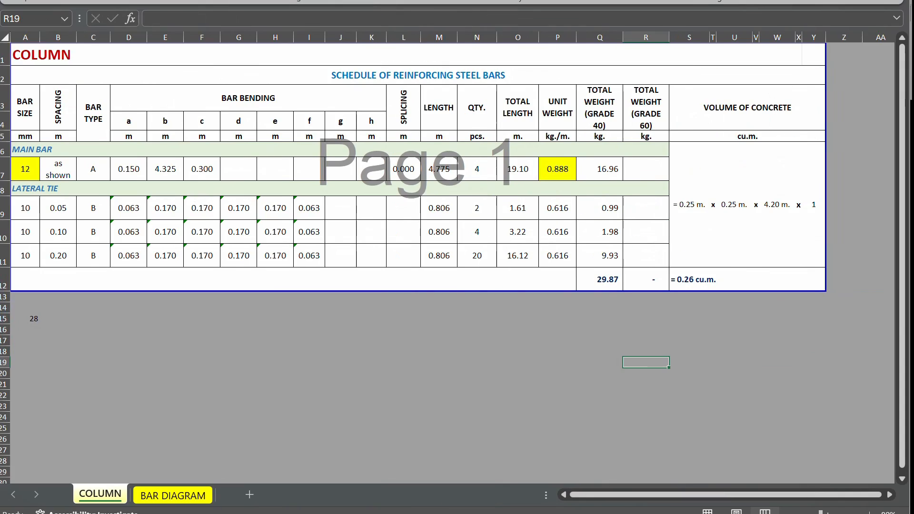
Step: Extend the schedule with a second total row and label the first one TOTAL FOR ONE COLUMN ONLY =
click(317, 342)
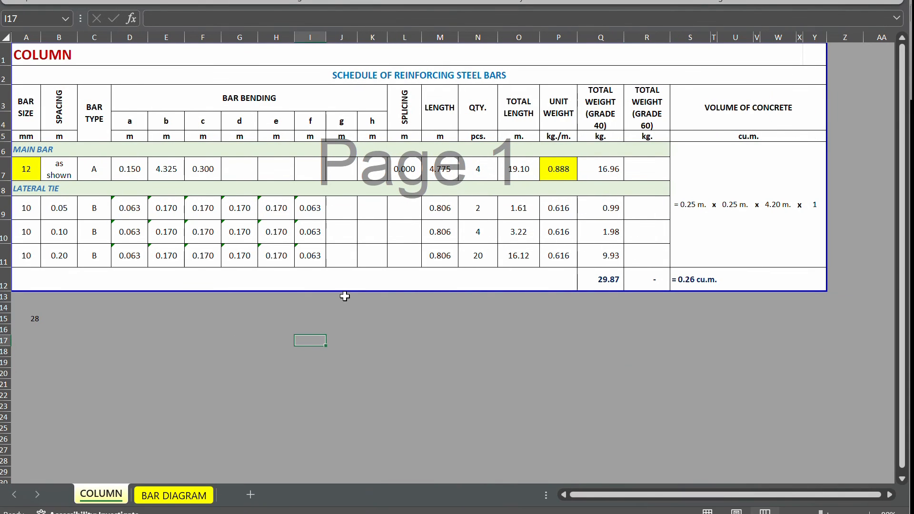
mouse_move(346, 290)
mouse_down()
mouse_move(339, 310)
mouse_move(333, 299)
mouse_up()
click(487, 287)
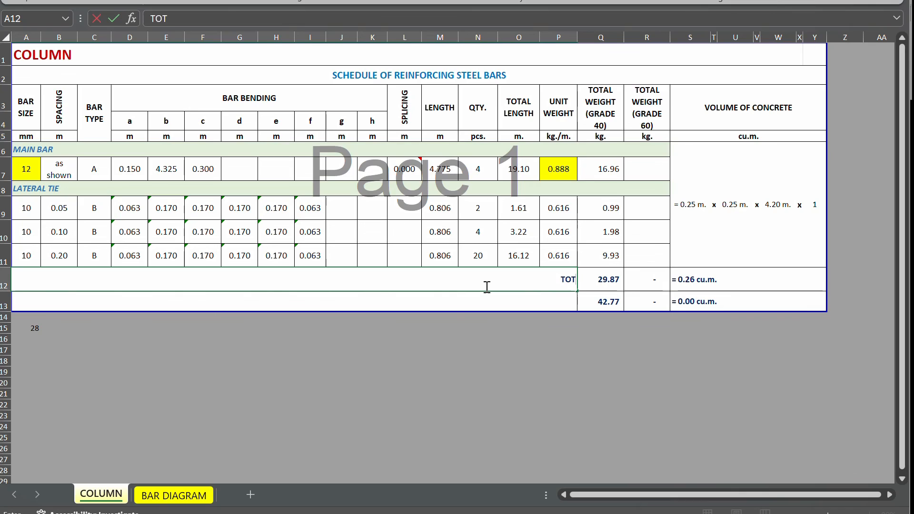
text(FOR ONE C)
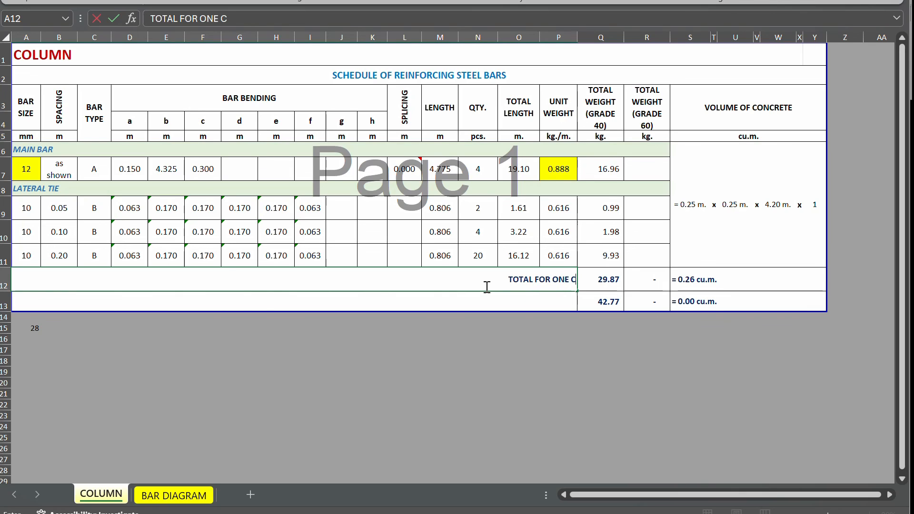
text(OLUMN ONLY)
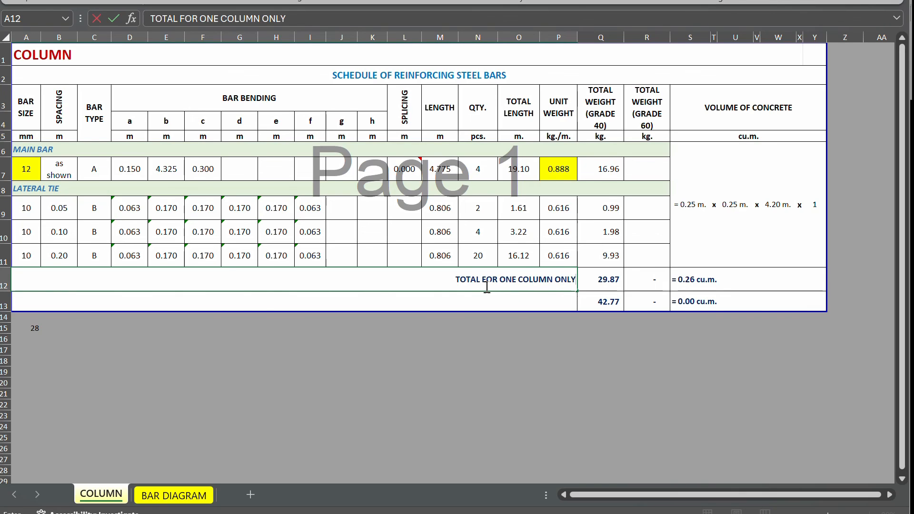
text( =)
key(Return)
Step: Label the second total row TOTAL FOR 28 COLUMNS = and enter =Q12*28 as its grade 40 weight
text(TOTAL FOR )
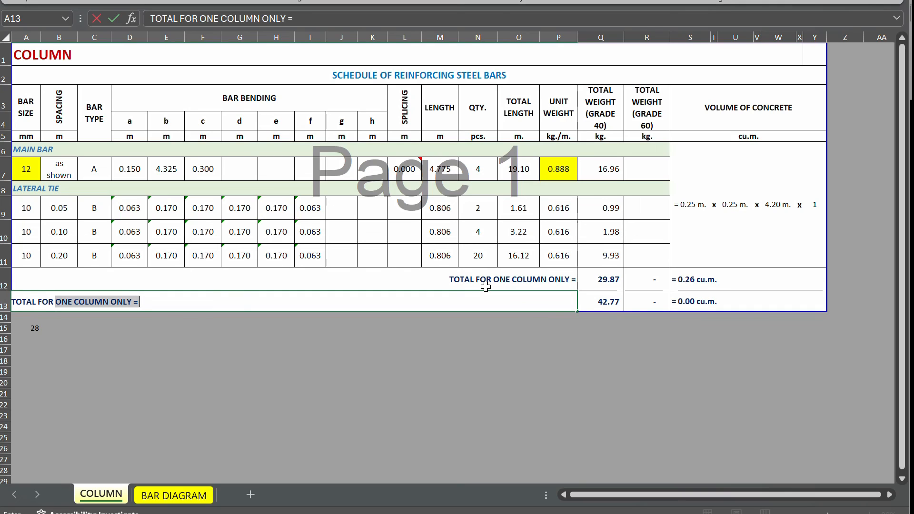
text(28 COLUM)
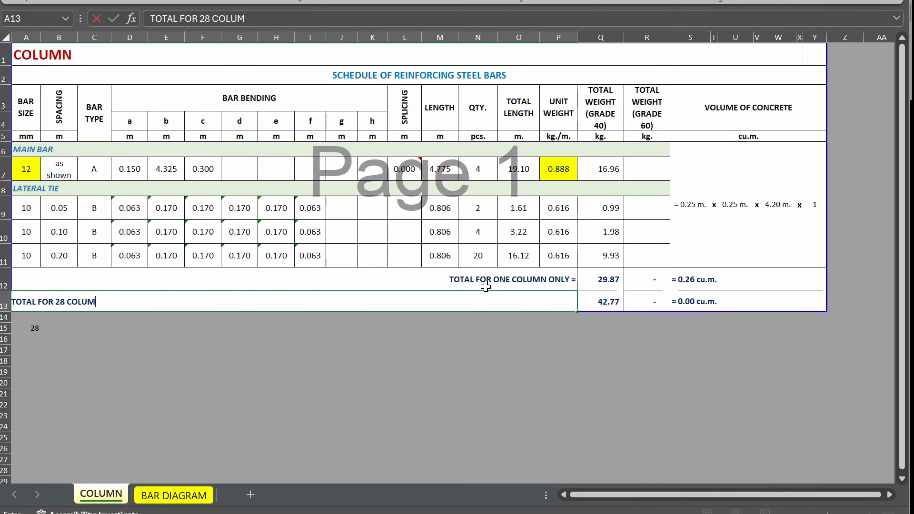
text(NS =)
key(Tab)
text(=Q12*)
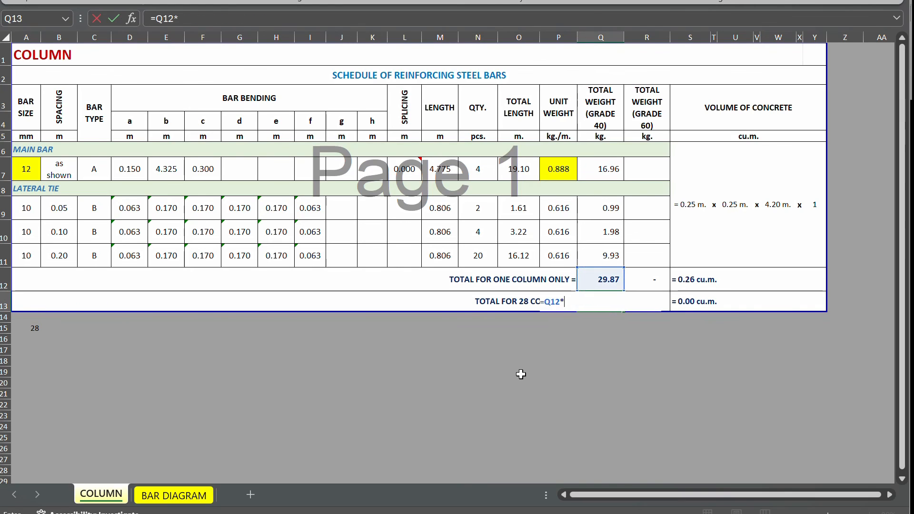
key(Tab)
Step: Enter =S12*28 as the volume of concrete for the 28 columns
key(Tab)
text(=)
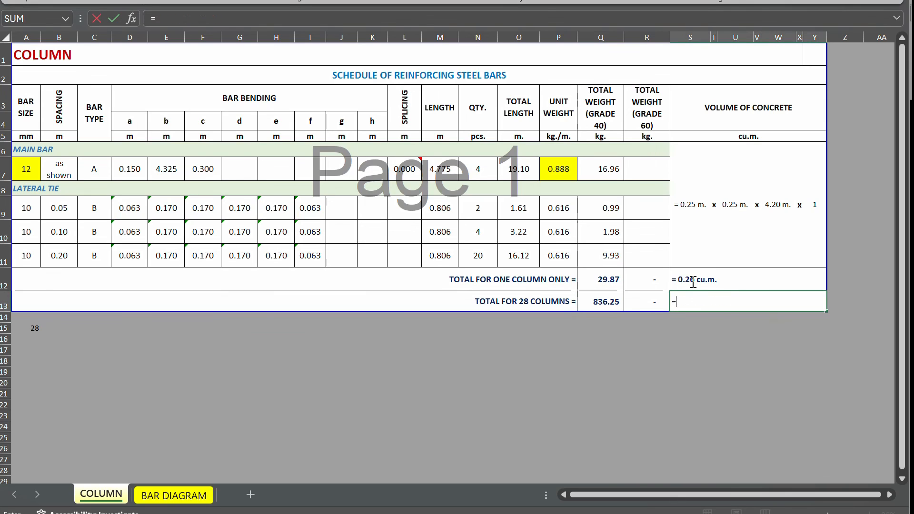
click(693, 280)
text(*)
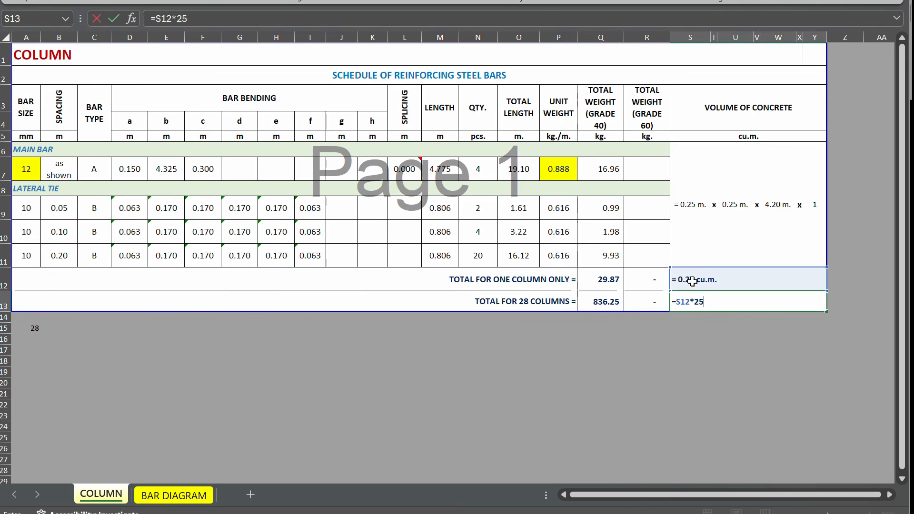
text(25)
key(Return)
Step: Shade the whole 28-column total row with a light orange fill
drag(574, 302, 714, 300)
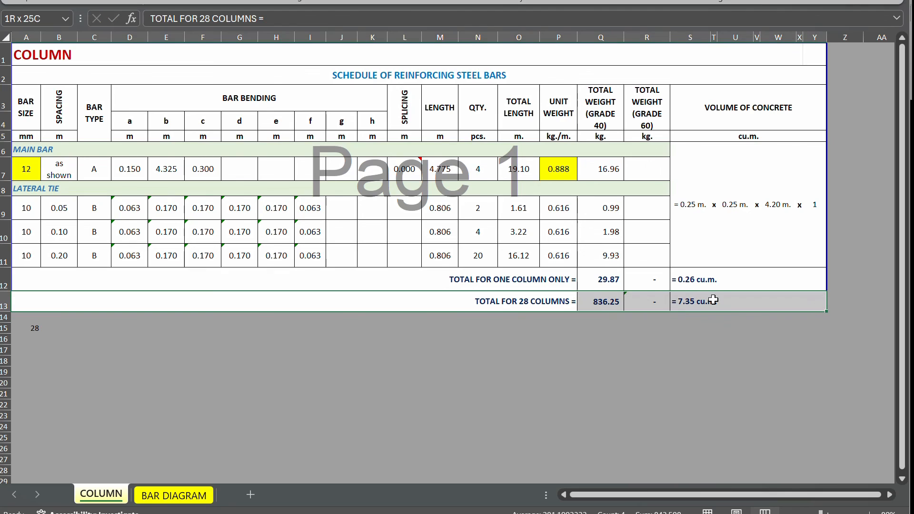
click(199, 1)
click(248, 27)
Step: Fill the 12 mm main bar row with white to remove its yellow highlights
click(4, 173)
click(199, 1)
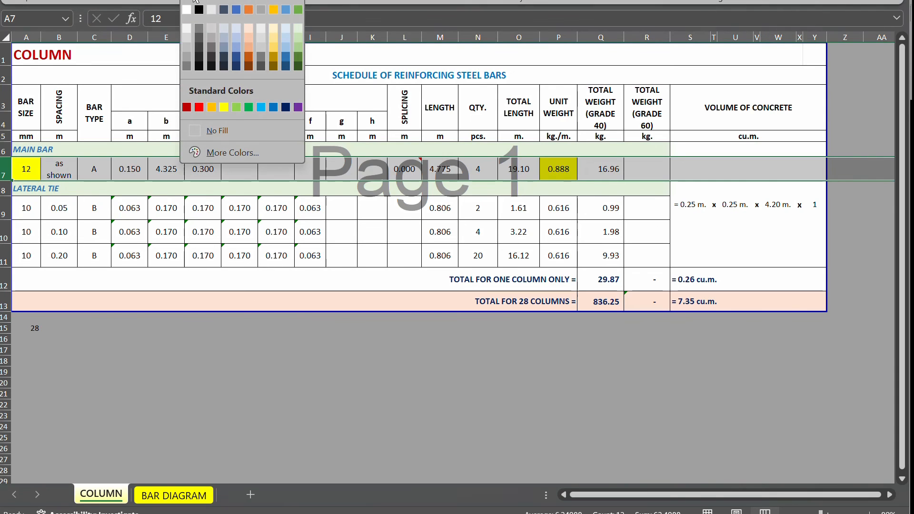
click(191, 11)
click(559, 395)
click(615, 495)
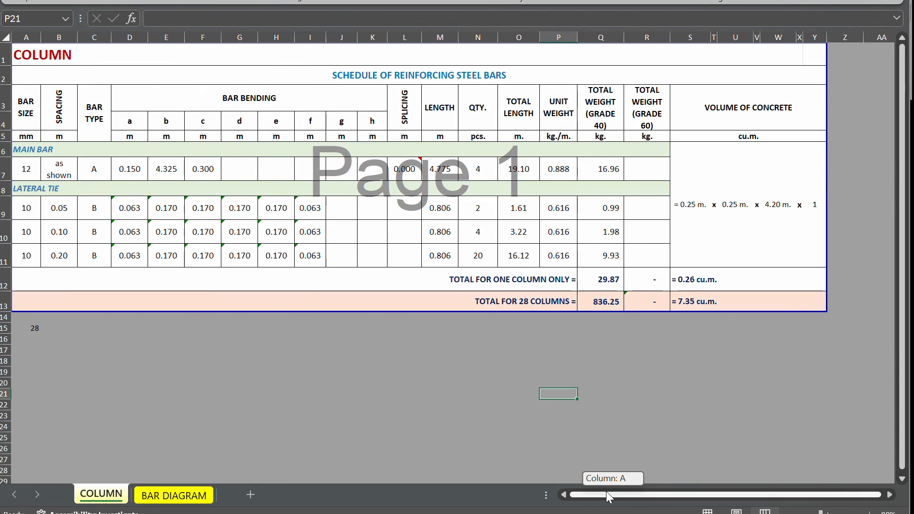
click(494, 414)
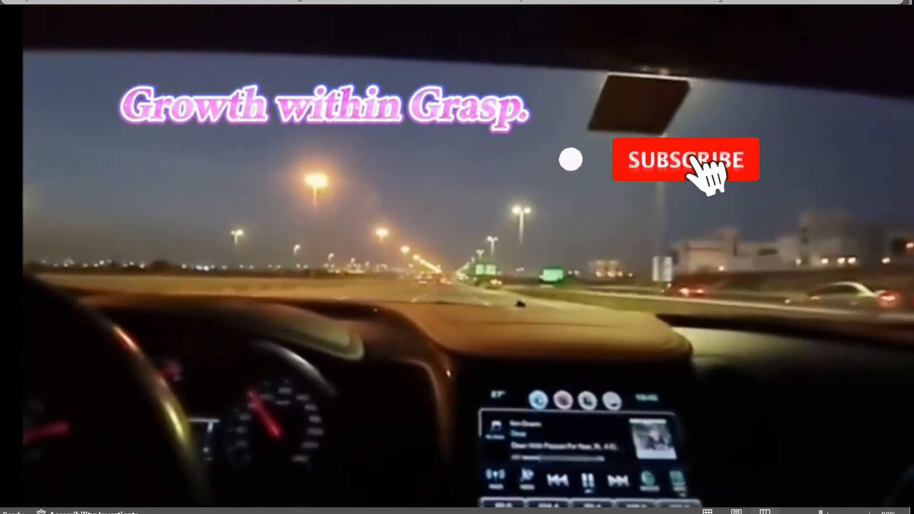